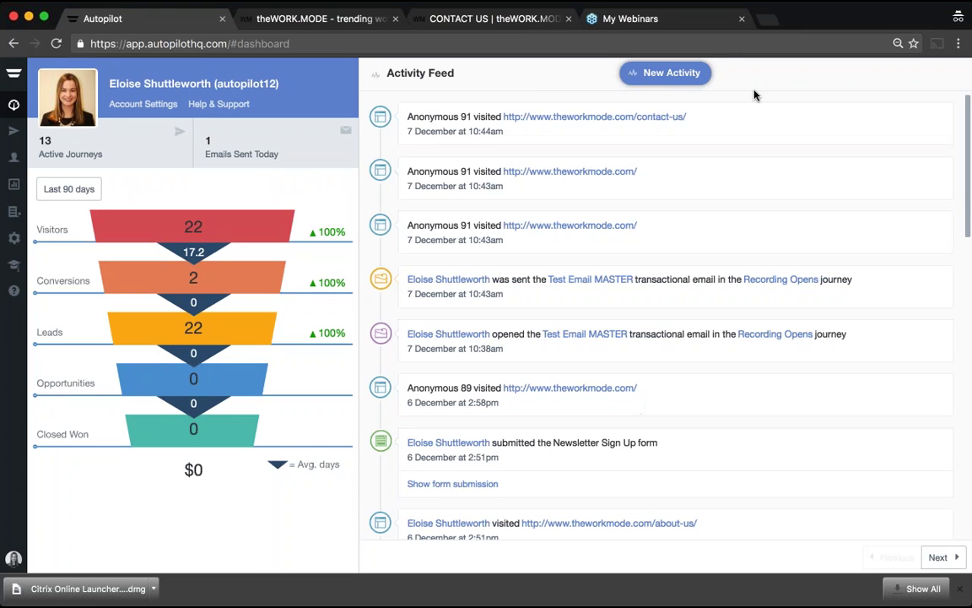
Step: Load the new activity in the feed, and open the web page tracking code in the settings and select the whole snippet
{"action": "left_click", "coordinate": [693, 71]}
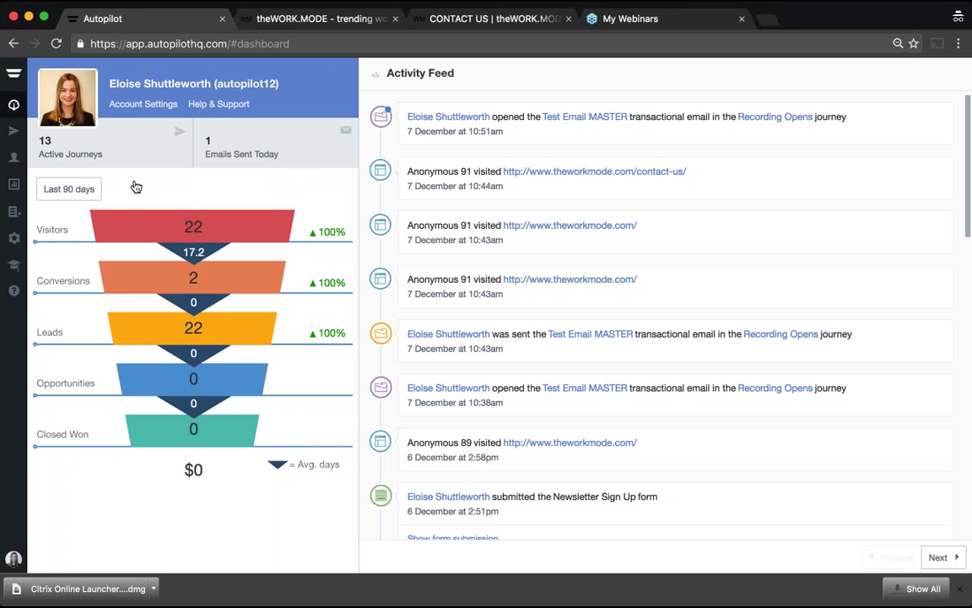
{"action": "left_click", "coordinate": [17, 240]}
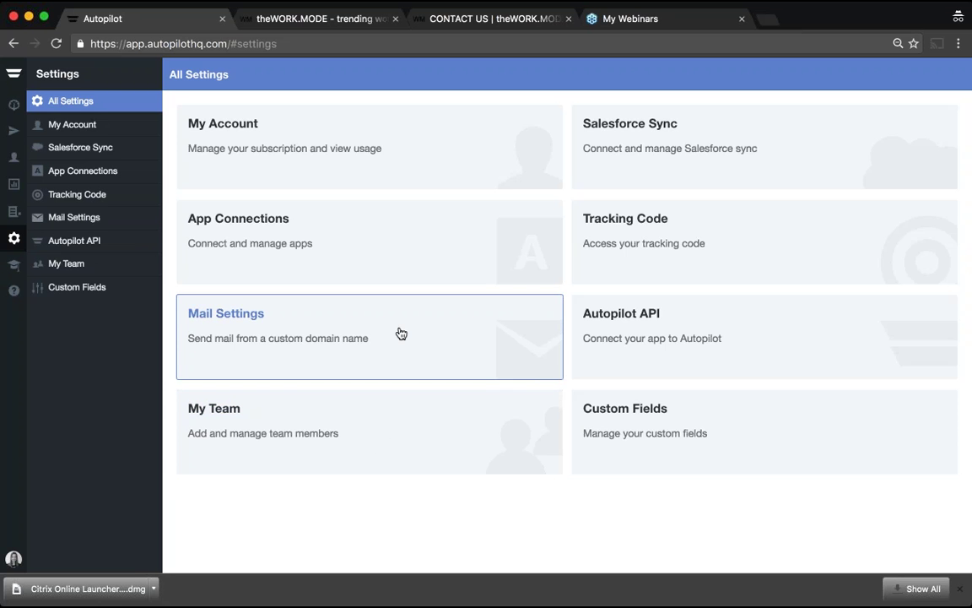
{"action": "left_click", "coordinate": [672, 252]}
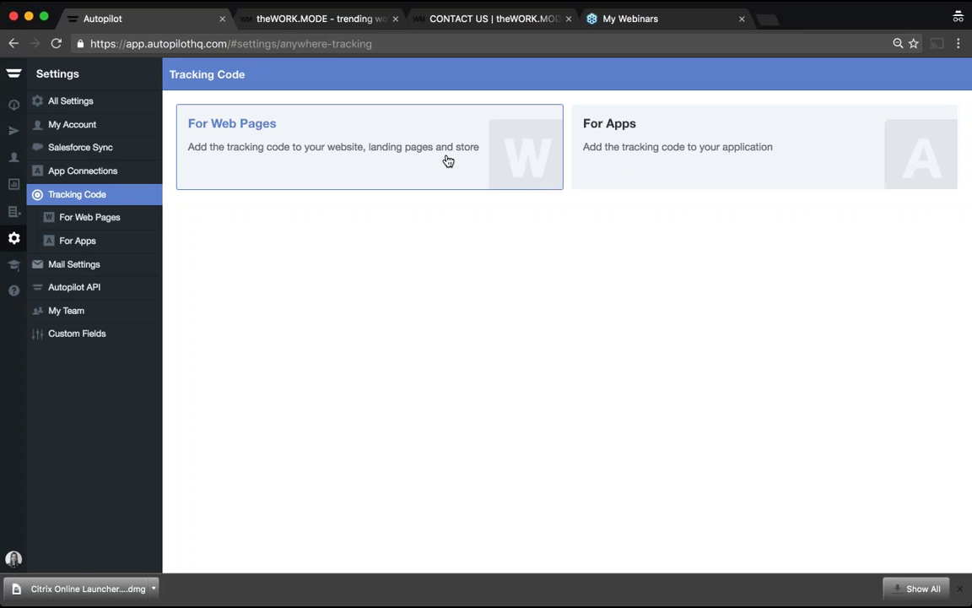
{"action": "left_click", "coordinate": [419, 153]}
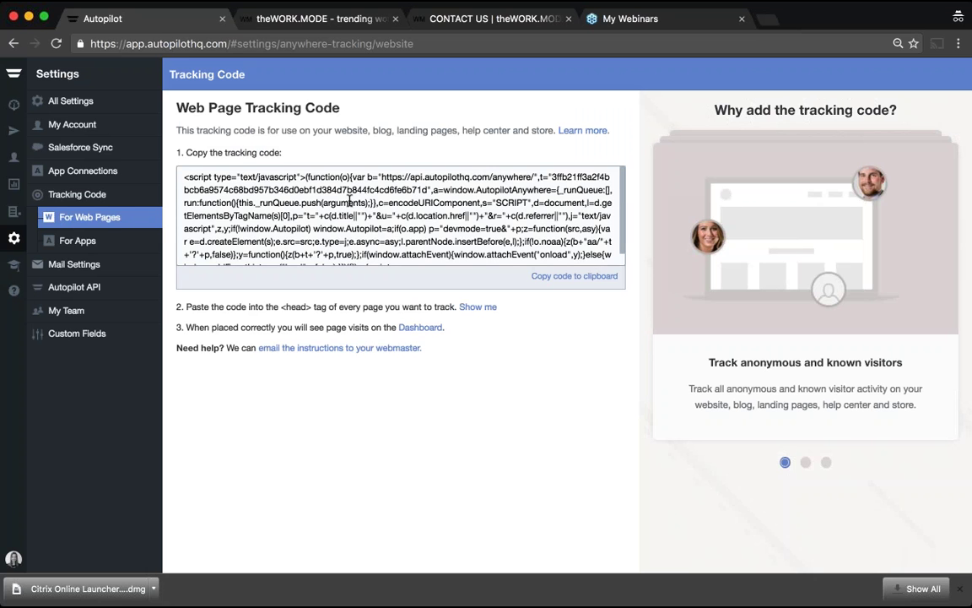
{"action": "left_click", "coordinate": [350, 200]}
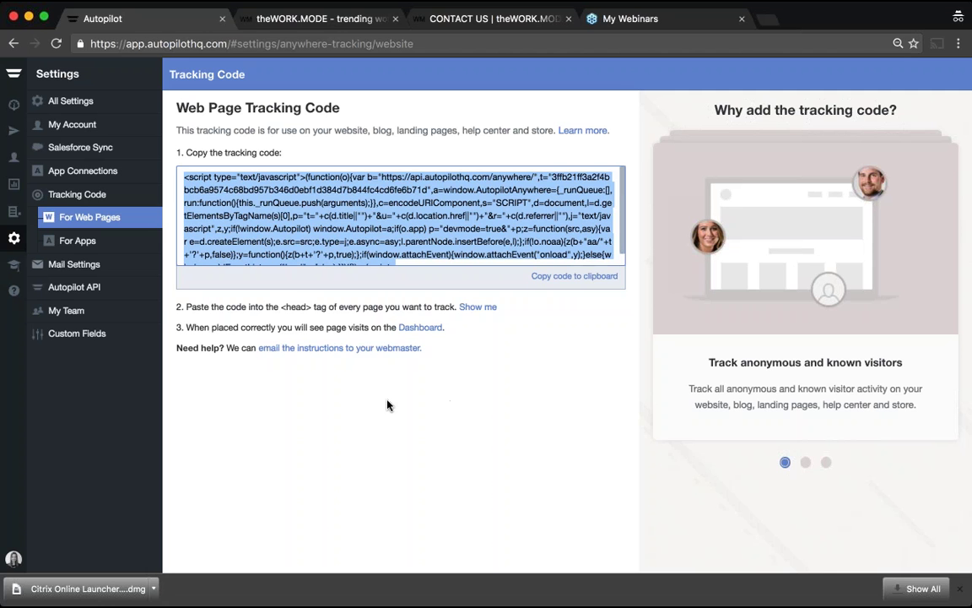
Step: Open the form for emailing the tracking code instructions to the webmaster and close it without sending
{"action": "left_click", "coordinate": [348, 347]}
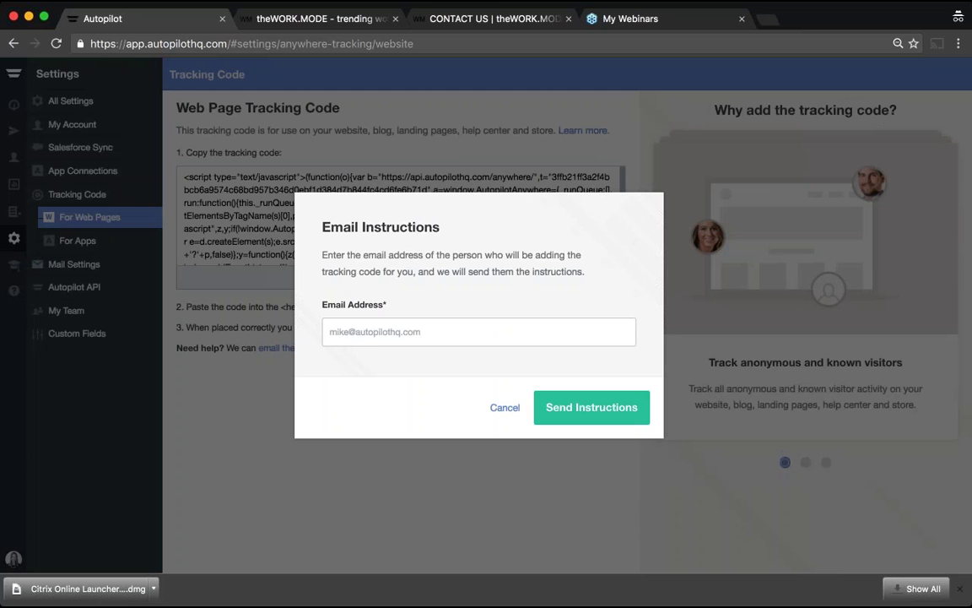
{"action": "left_click", "coordinate": [377, 335]}
{"action": "left_click", "coordinate": [504, 409]}
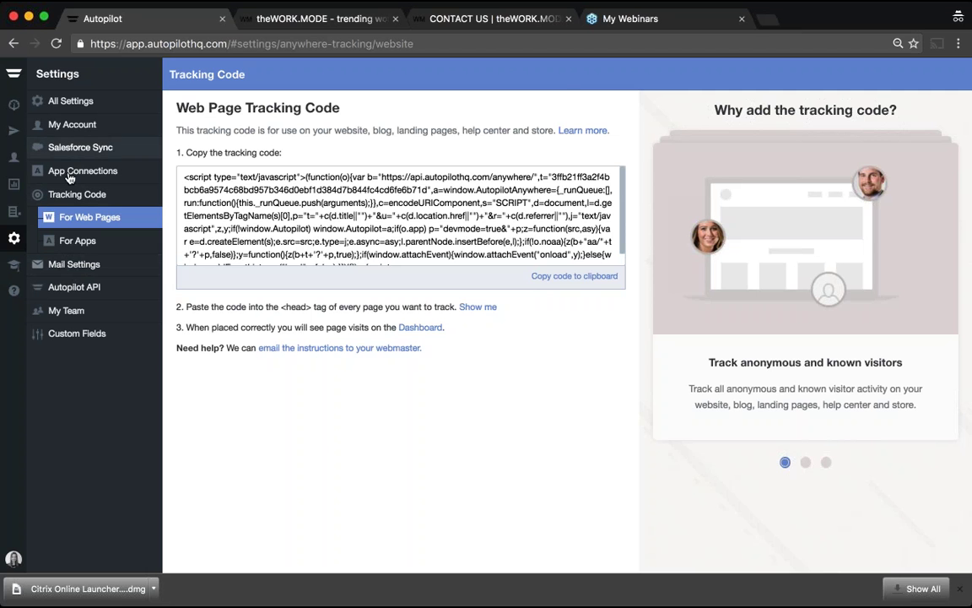
Step: Examine the mail domain's DNS setup and the Salesforce Sync settings, including the lead field mappings
{"action": "left_click", "coordinate": [61, 266]}
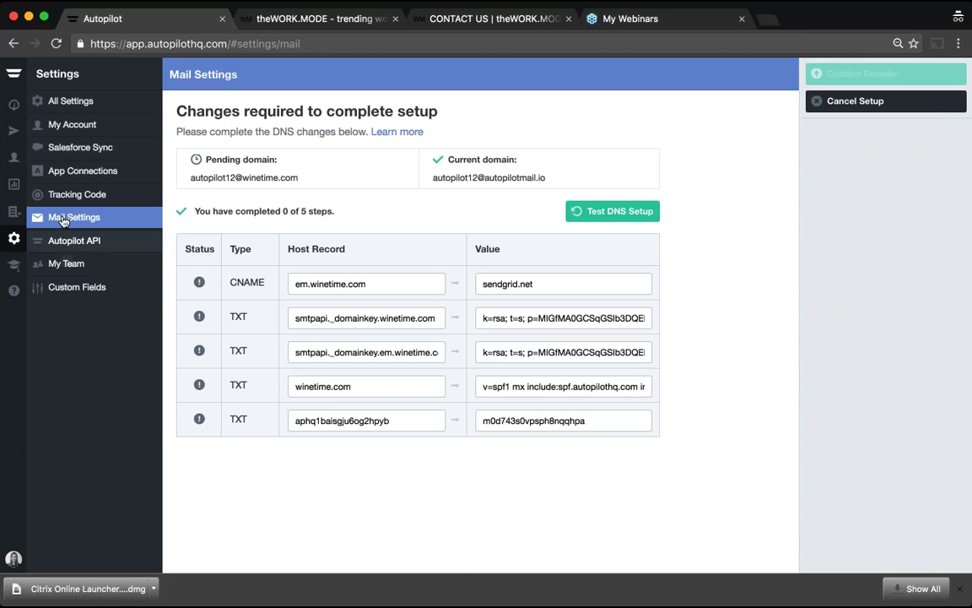
{"action": "left_click", "coordinate": [56, 150]}
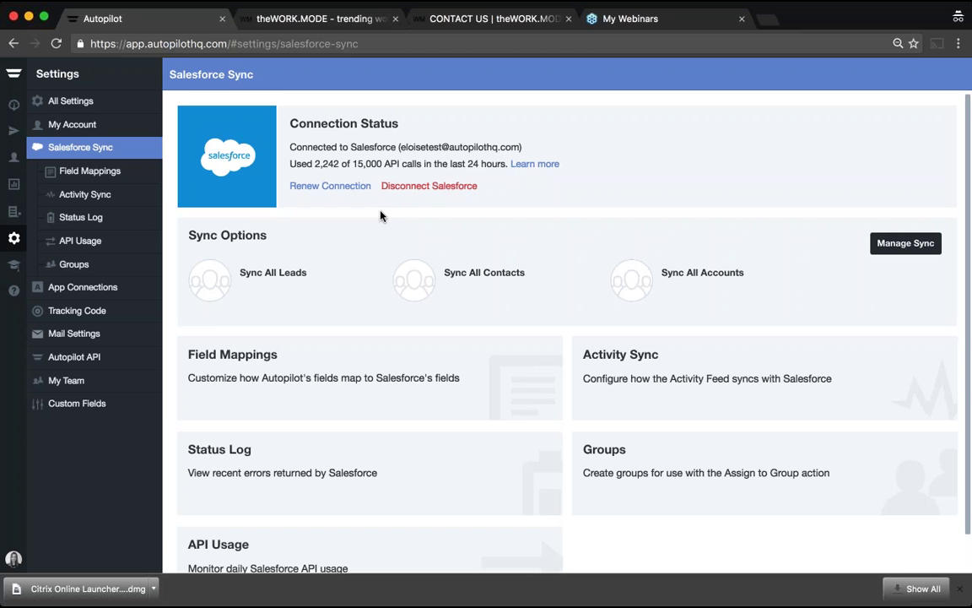
{"action": "left_click", "coordinate": [282, 372]}
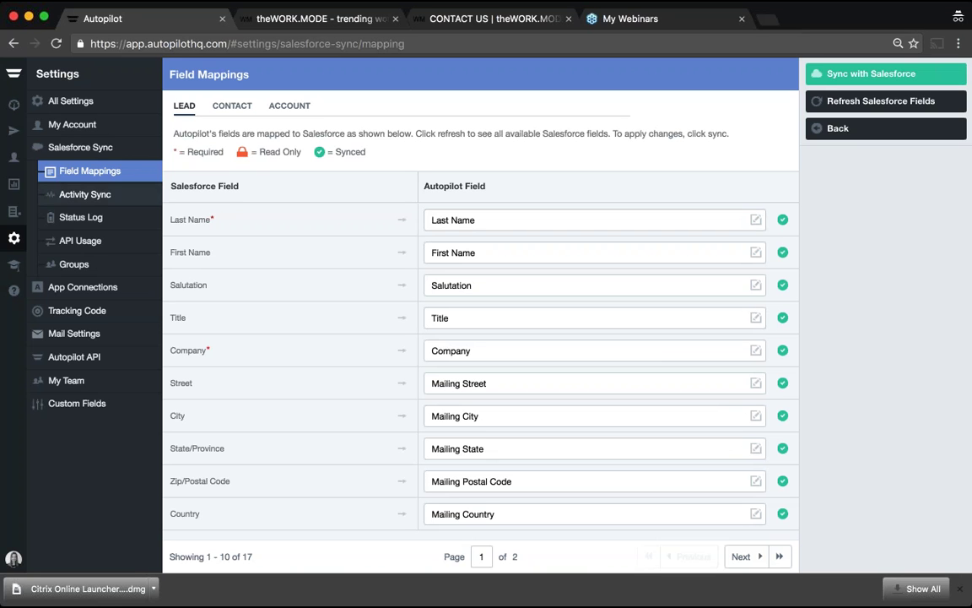
{"action": "left_click", "coordinate": [99, 149]}
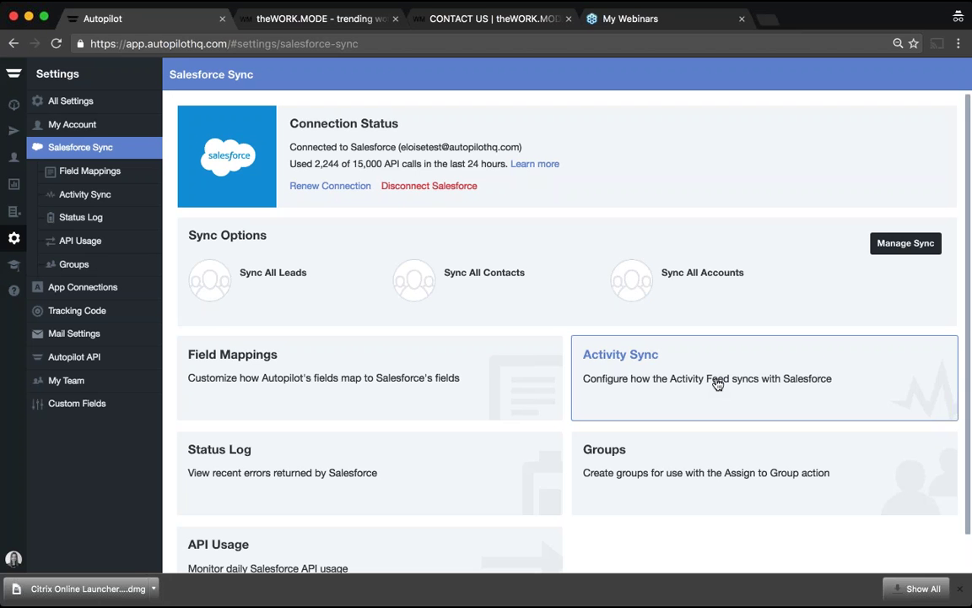
Step: Review the available app connections and the Twilio connection settings, and return to the overview of all settings
{"action": "left_click", "coordinate": [111, 293]}
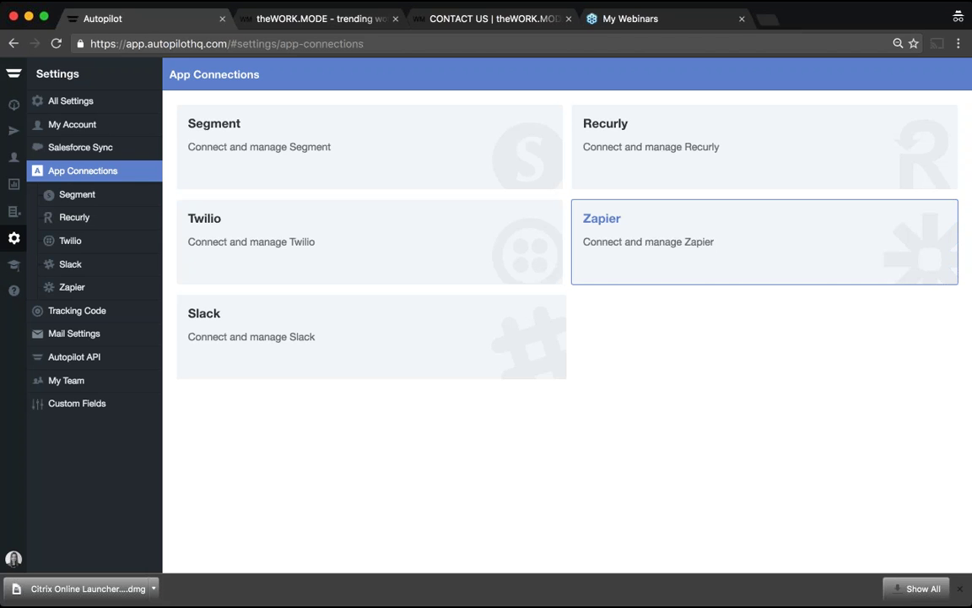
{"action": "left_click", "coordinate": [358, 241]}
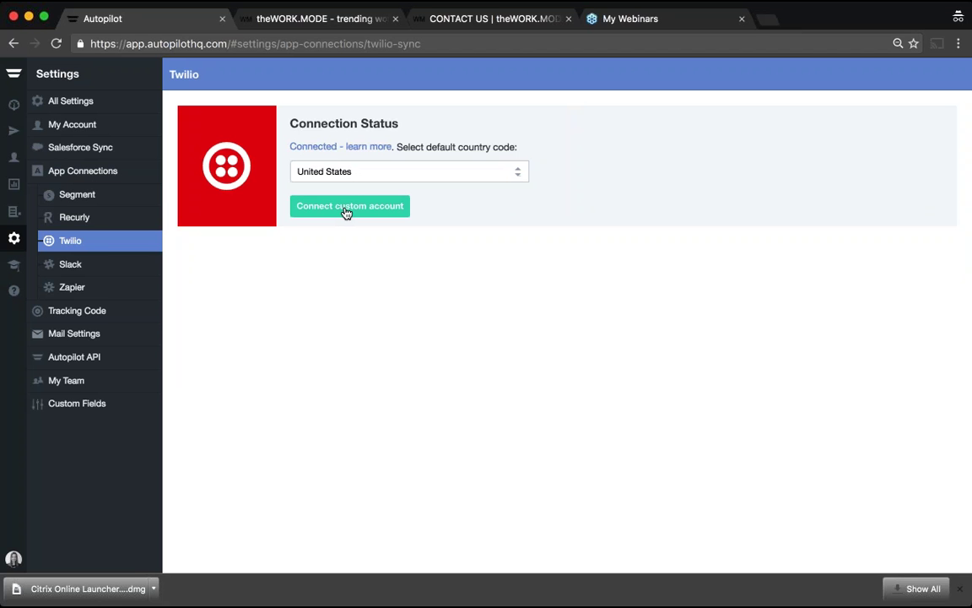
{"action": "left_click", "coordinate": [67, 105]}
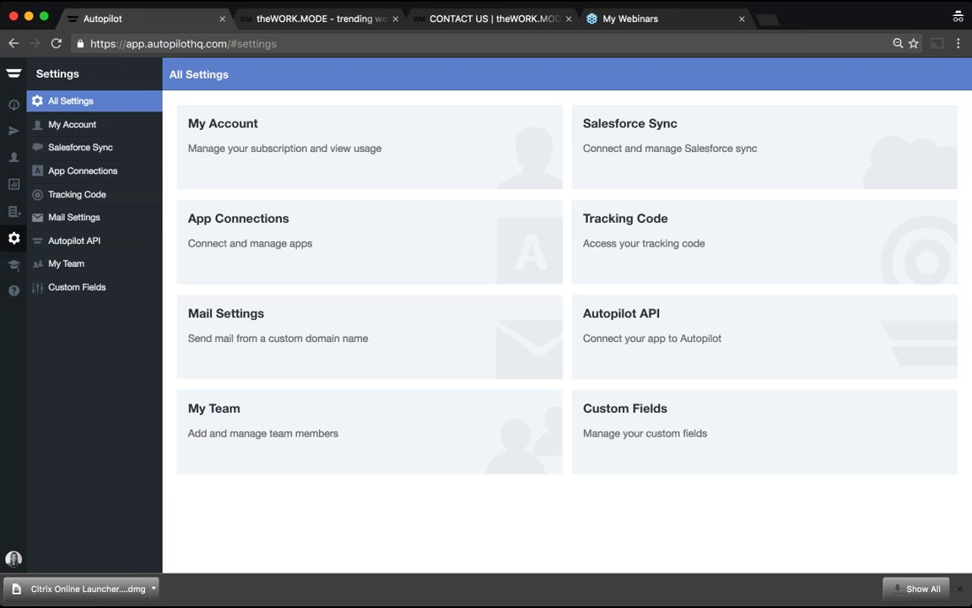
Step: Open the Proactive Headsup messages and view the live newsletter signup message on theWORK.MODE website
{"action": "left_click", "coordinate": [13, 212]}
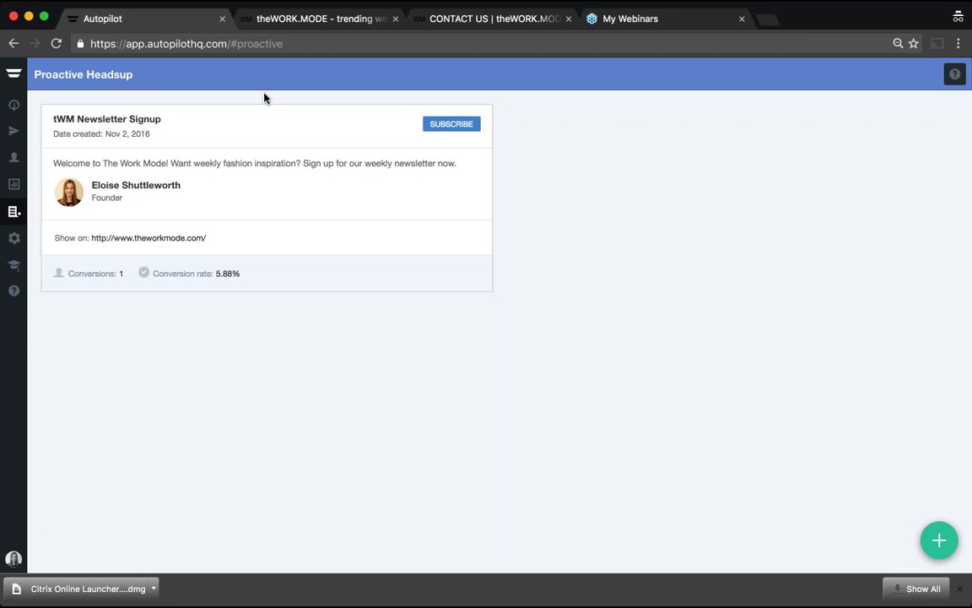
{"action": "left_click", "coordinate": [310, 20]}
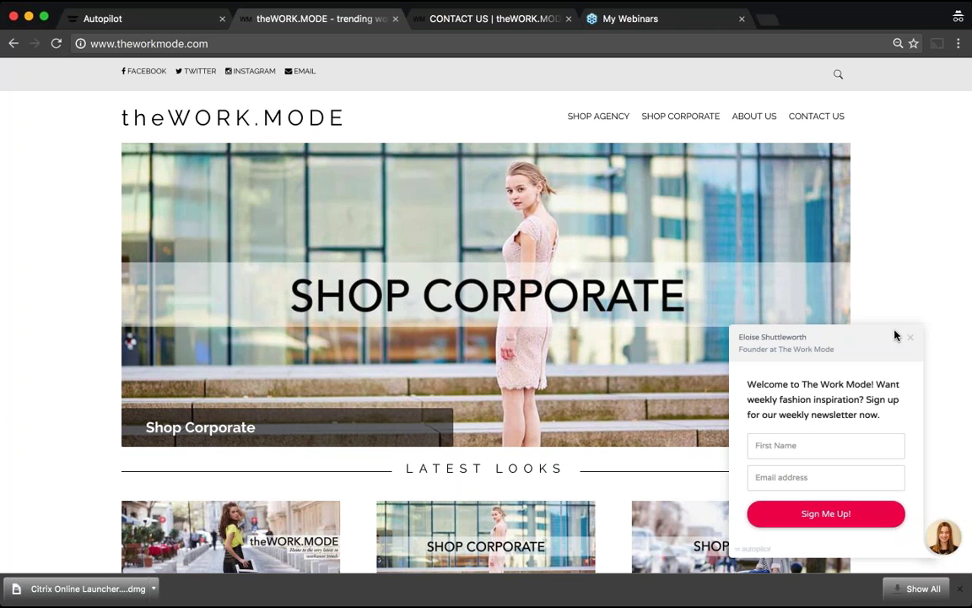
{"action": "left_click", "coordinate": [127, 23]}
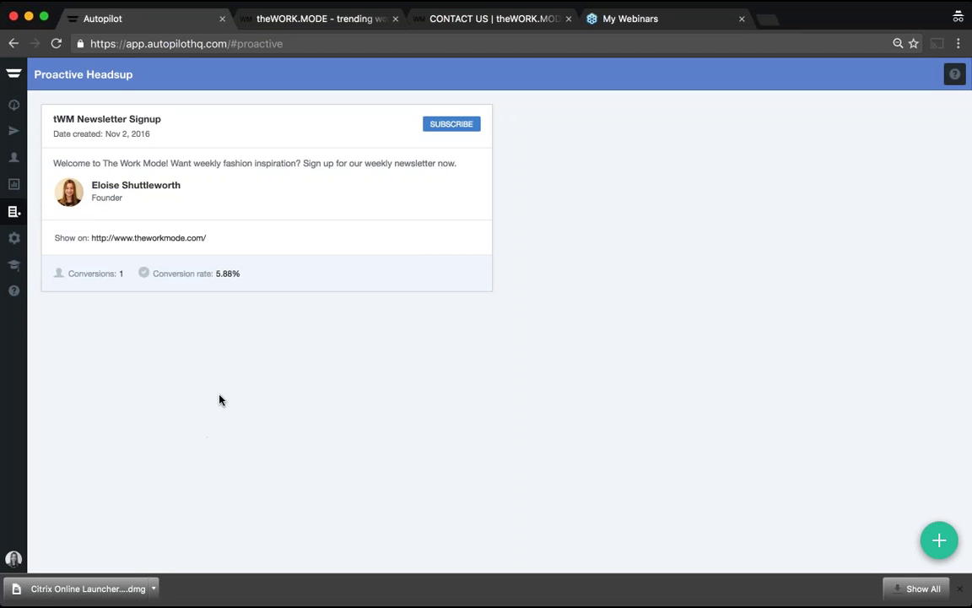
Step: Create a new proactive headsup with Proactive Subscribe as its message type
{"action": "left_click", "coordinate": [937, 539]}
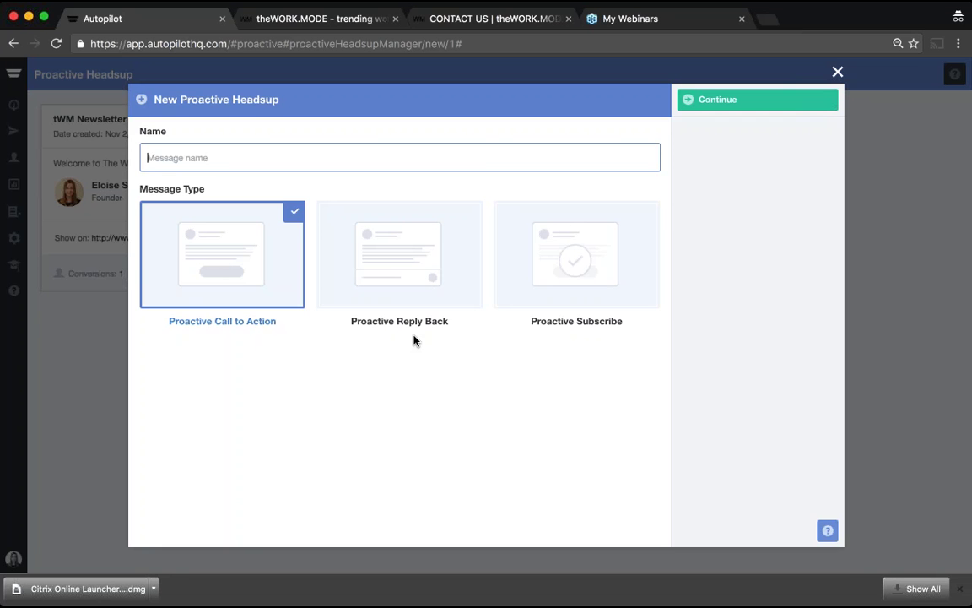
{"action": "left_click", "coordinate": [386, 267]}
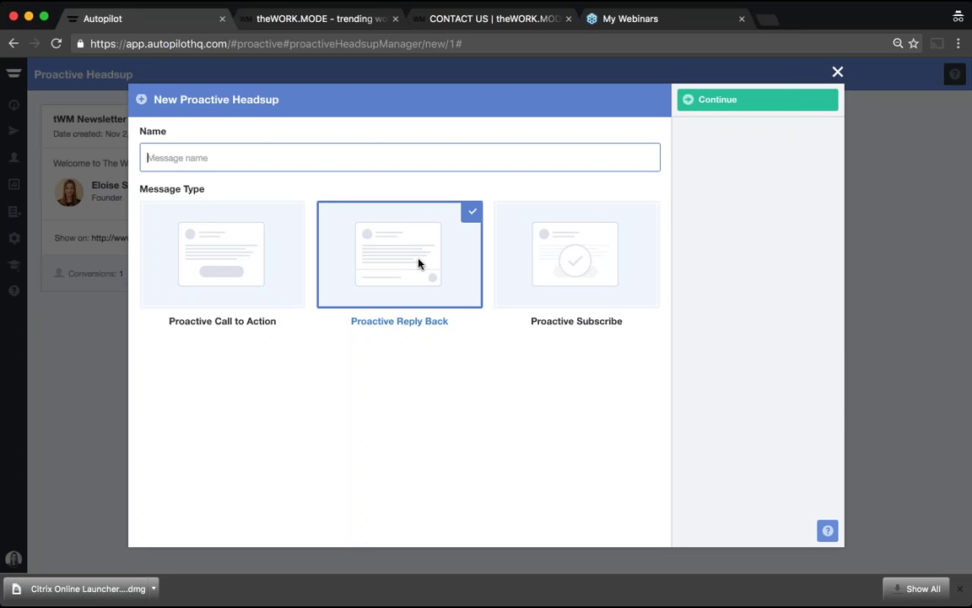
{"action": "left_click", "coordinate": [560, 270]}
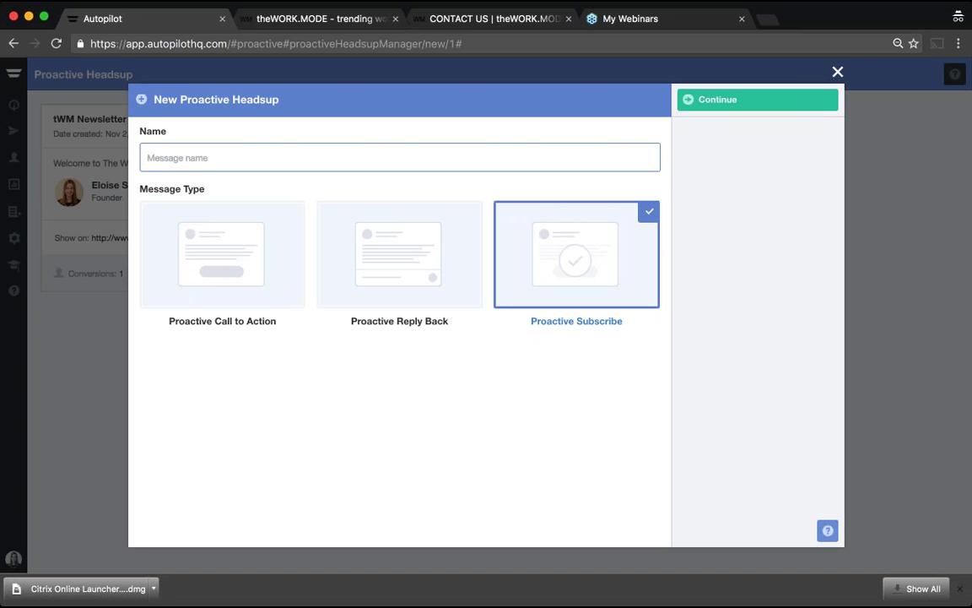
Step: Name the message with the account owner's first name followed by "Demo Proactive Subscribe" and continue to the page targeting
{"action": "type", "text": "E;pos"}
{"action": "type", "text": "e"}
{"action": "key", "text": "BackSpace"}
{"action": "key", "text": "BackSpace"}
{"action": "key", "text": "BackSpace"}
{"action": "key", "text": "BackSpace"}
{"action": "key", "text": "BackSpace"}
{"action": "type", "text": "loise Demo Proactive "}
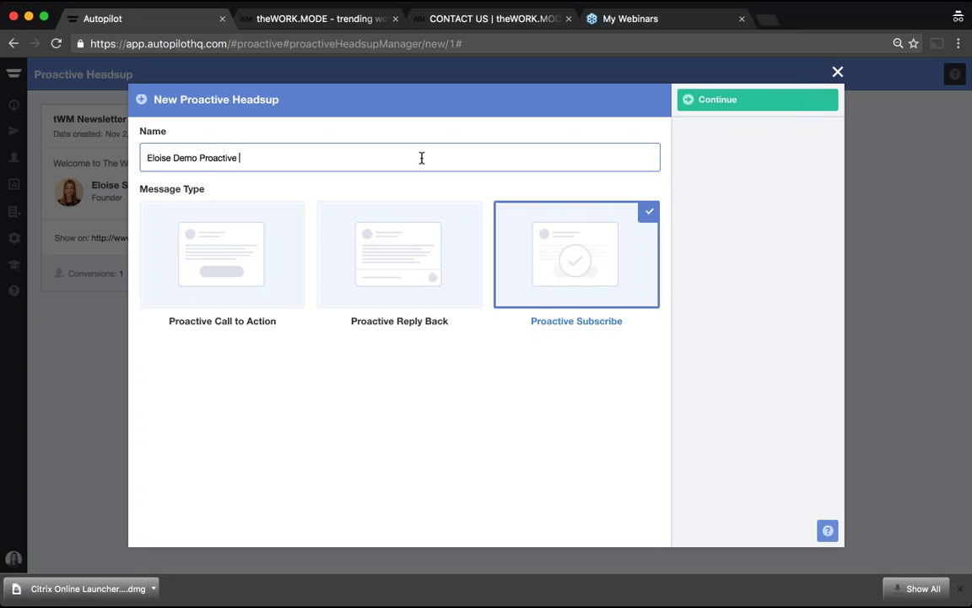
{"action": "type", "text": "Subscribe"}
{"action": "left_click", "coordinate": [719, 103]}
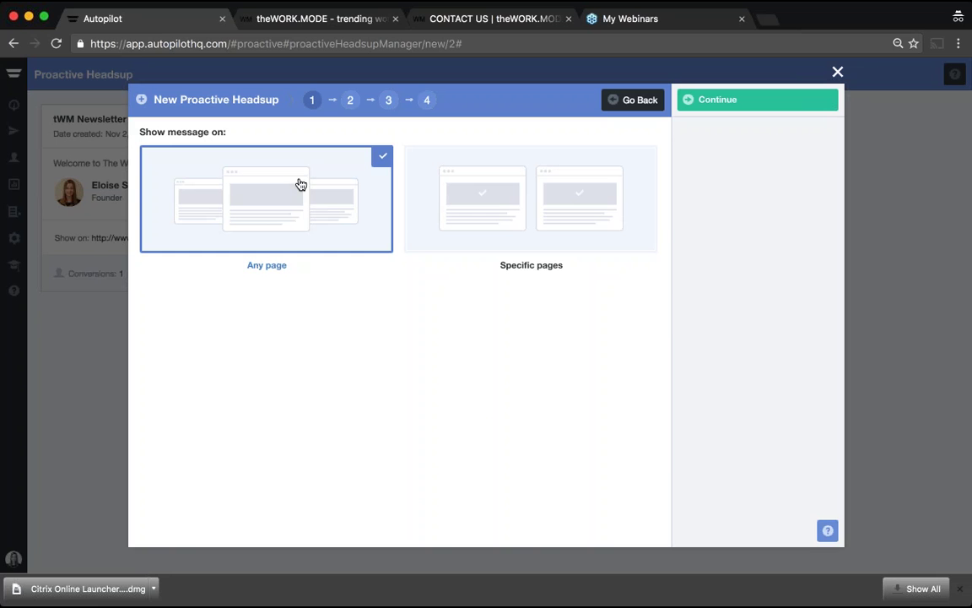
{"action": "left_click", "coordinate": [553, 177]}
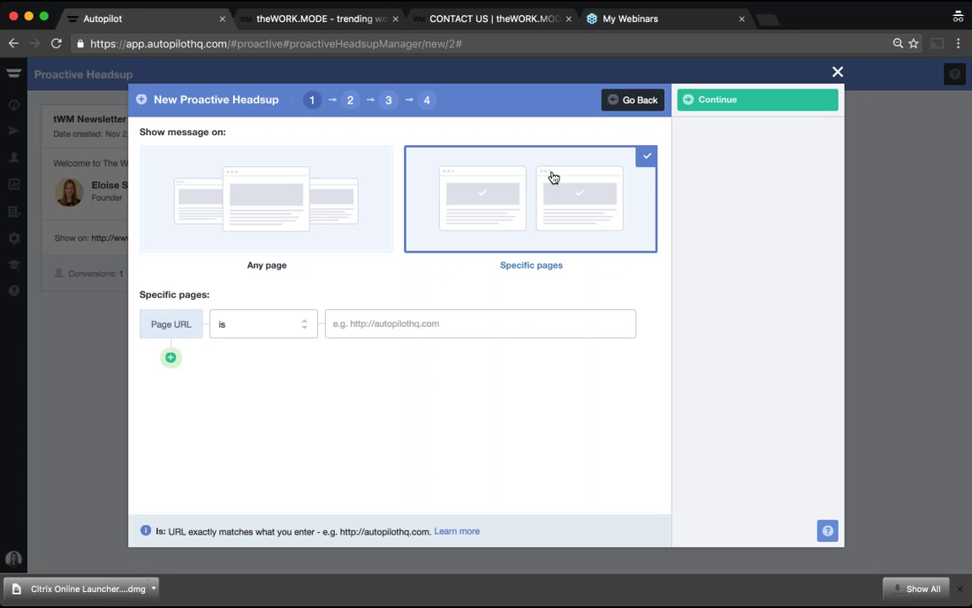
{"action": "left_click", "coordinate": [304, 324]}
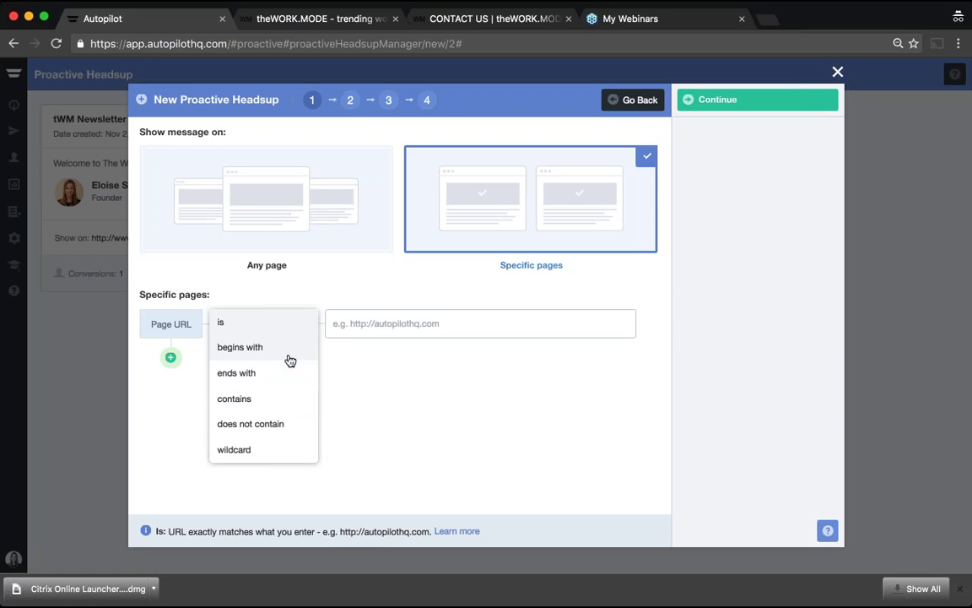
{"action": "left_click", "coordinate": [374, 369]}
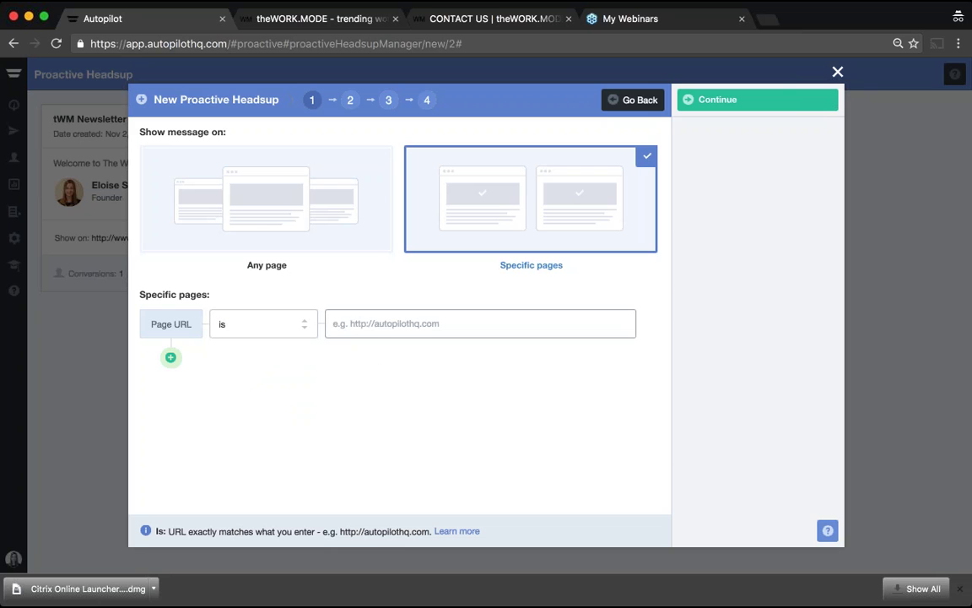
{"action": "left_click", "coordinate": [384, 324]}
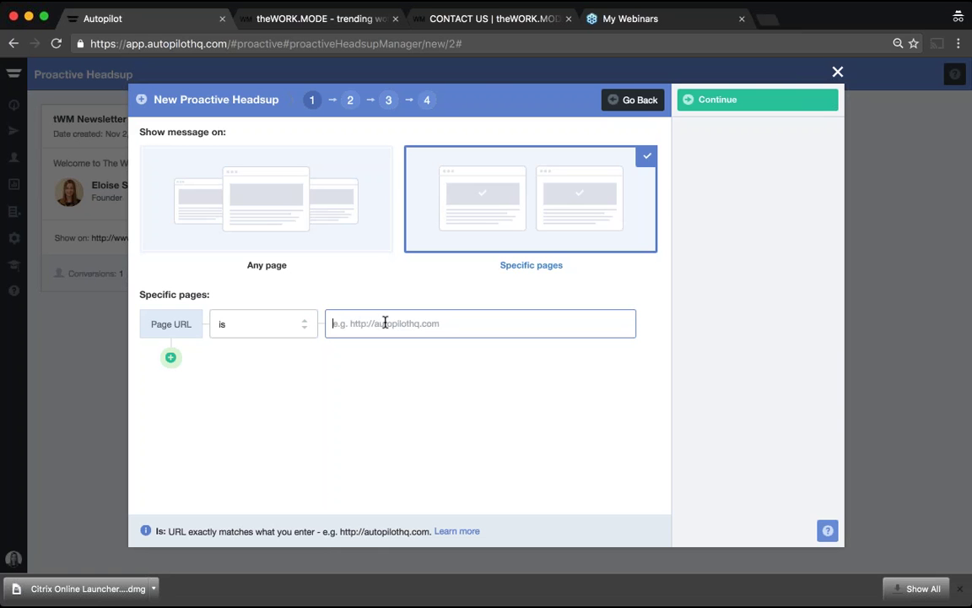
Step: Set the message to show on any page and continue to the message configuration
{"action": "left_click", "coordinate": [287, 201]}
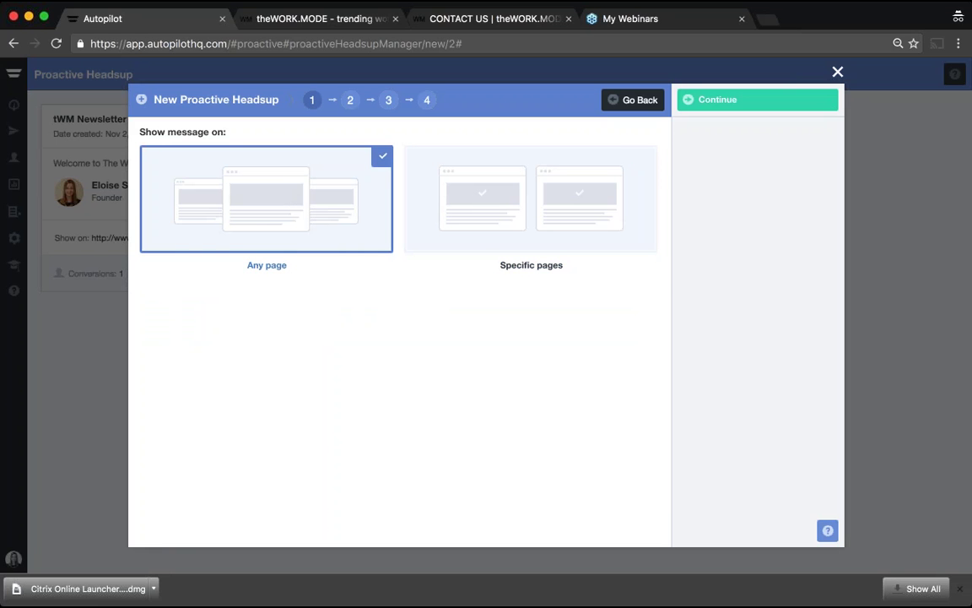
{"action": "left_click", "coordinate": [750, 112]}
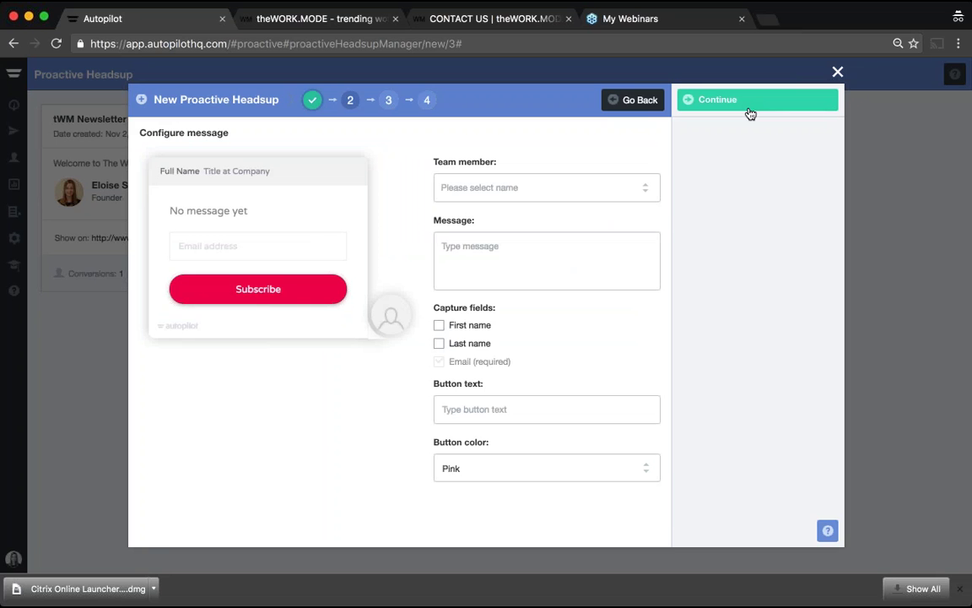
Step: Assign the only listed team member to the message and check that member's image and details
{"action": "left_click", "coordinate": [639, 187]}
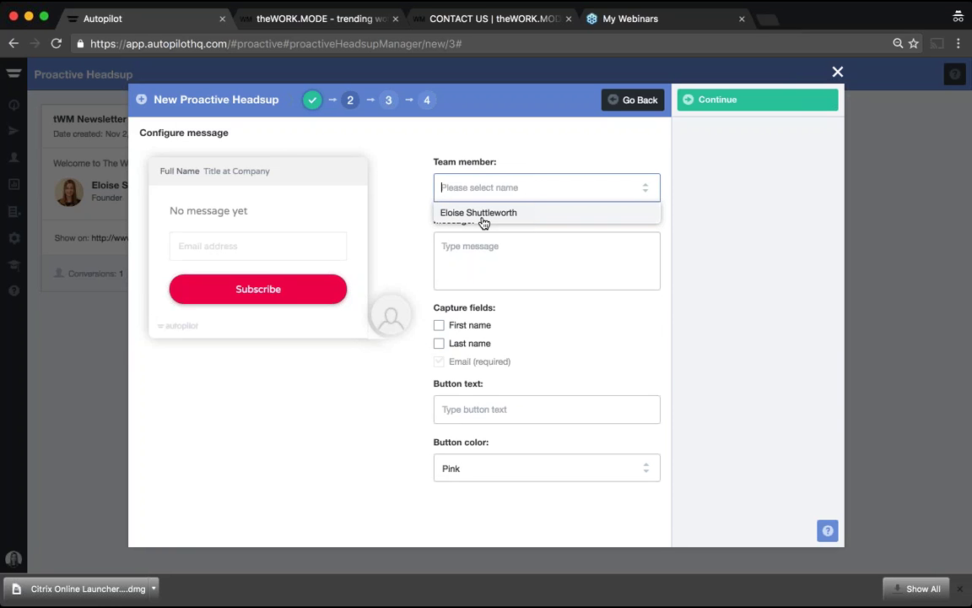
{"action": "key", "text": "Tab"}
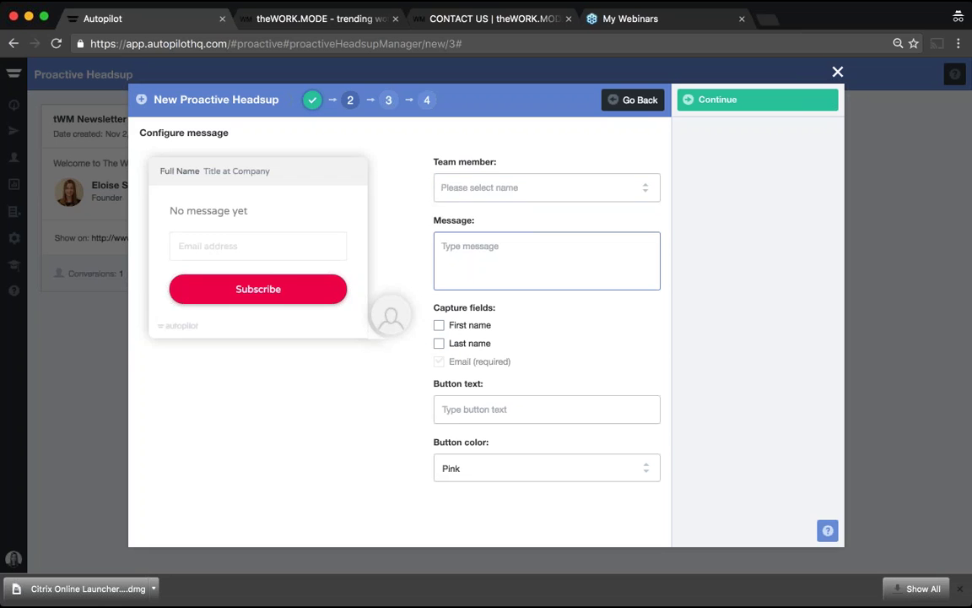
{"action": "left_click", "coordinate": [547, 194]}
{"action": "key", "text": "Down"}
{"action": "key", "text": "Return"}
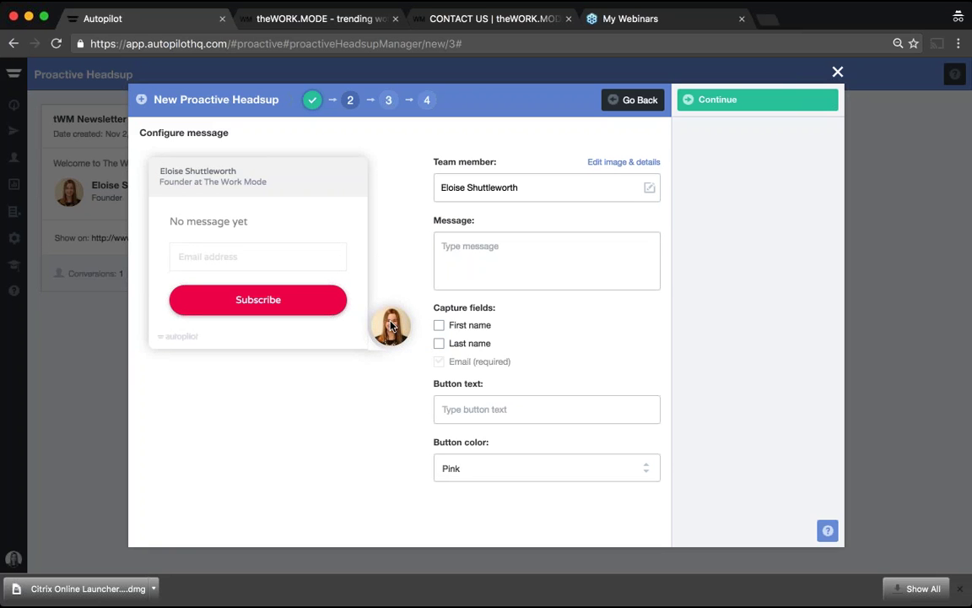
{"action": "left_click", "coordinate": [627, 163]}
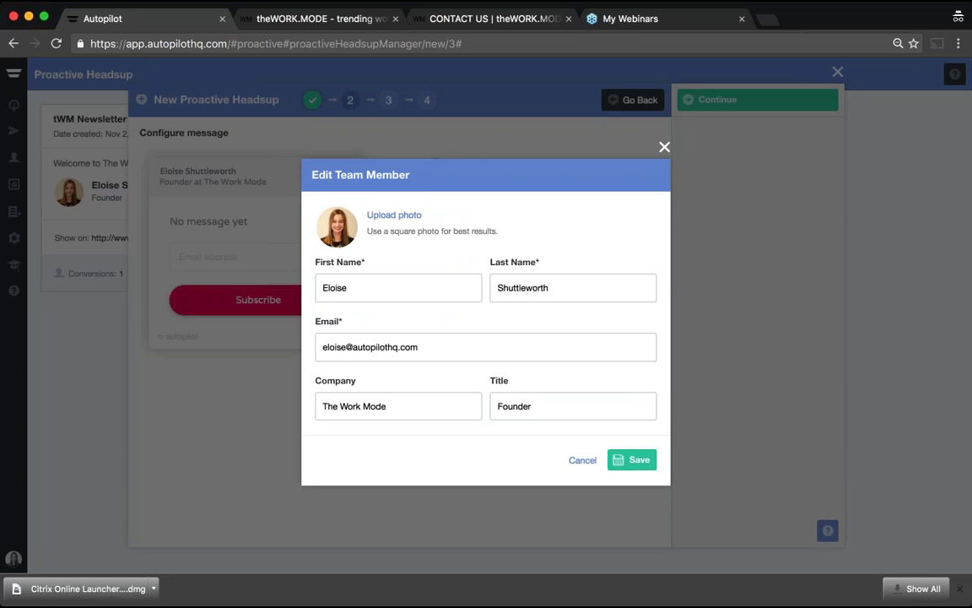
{"action": "key", "text": "Escape"}
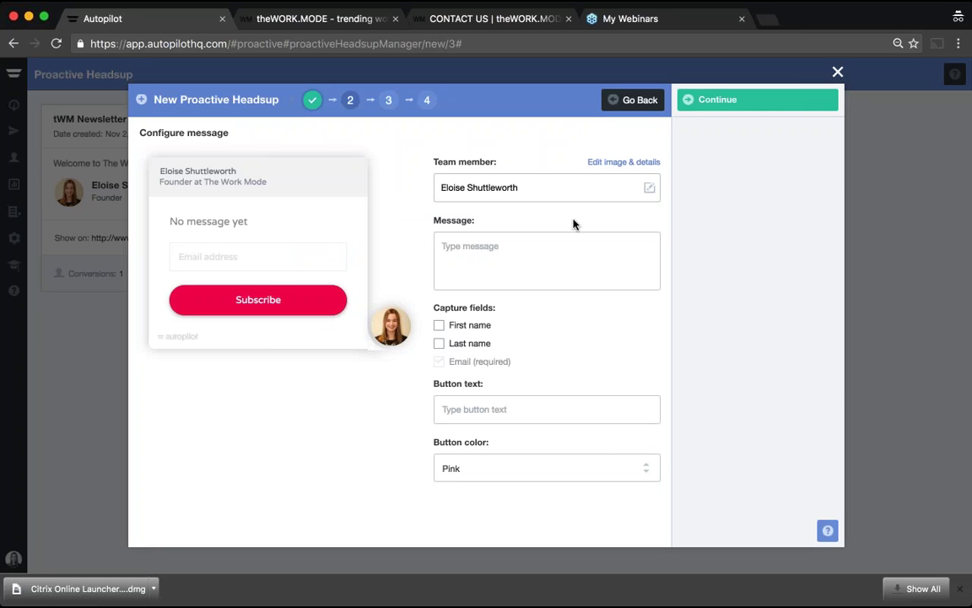
Step: Enter the message "Hi! Thanks for visiting theWORK.MODE. Why not sign up for our weekly newsletter to get the latest looks?"
{"action": "left_click", "coordinate": [498, 245]}
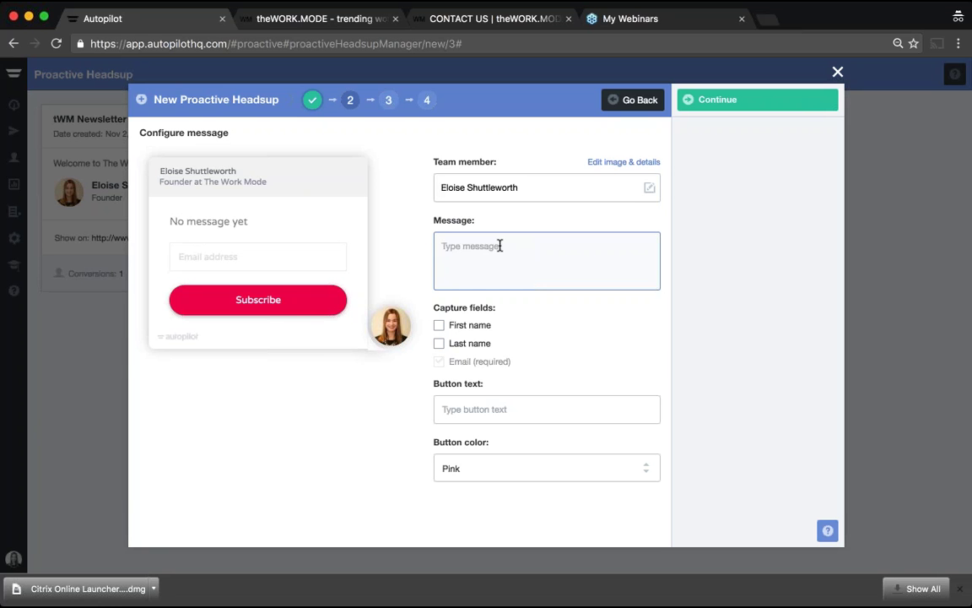
{"action": "type", "text": "Hi! Thanks for vis"}
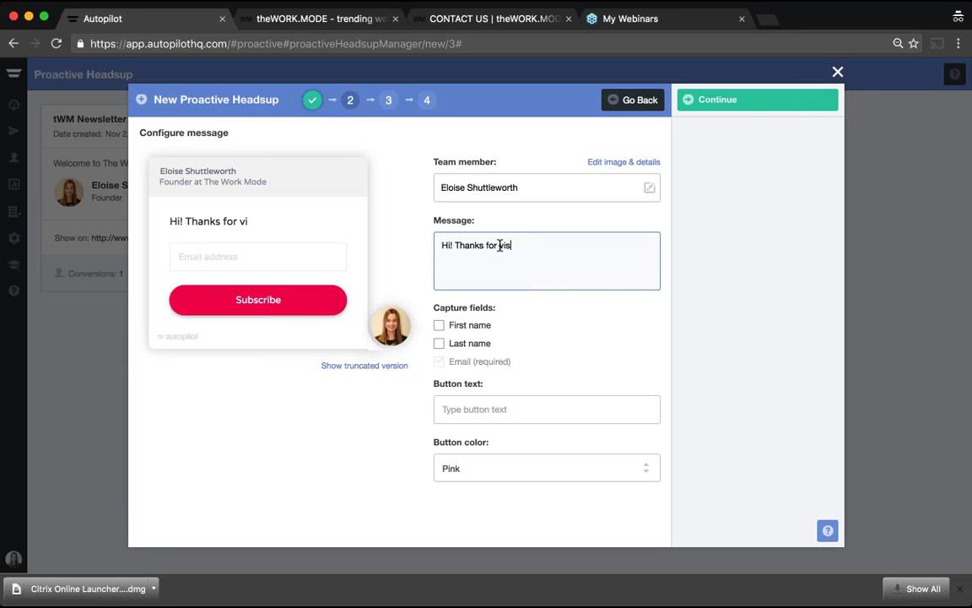
{"action": "type", "text": "iting theWORK."}
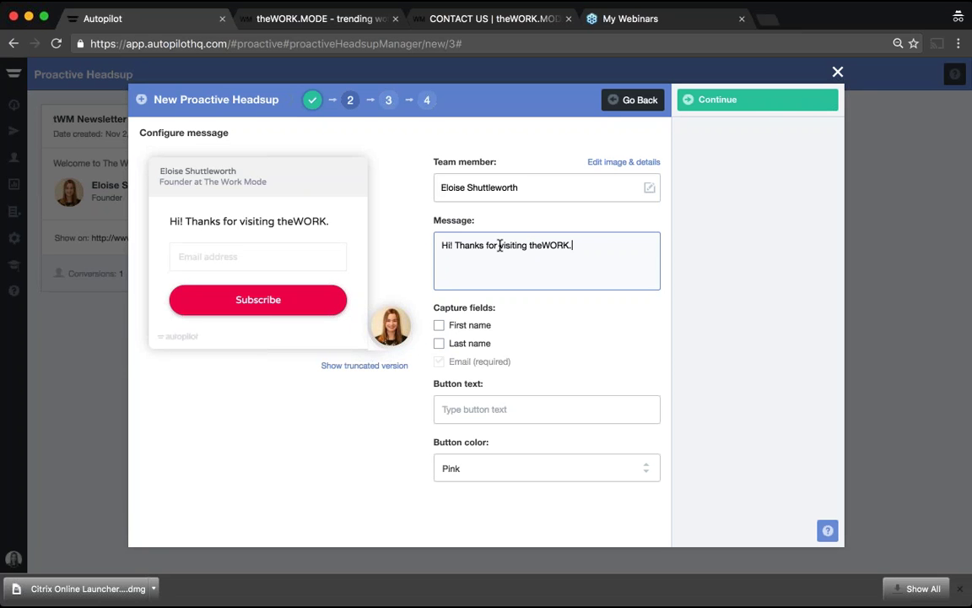
{"action": "type", "text": "MODE. "}
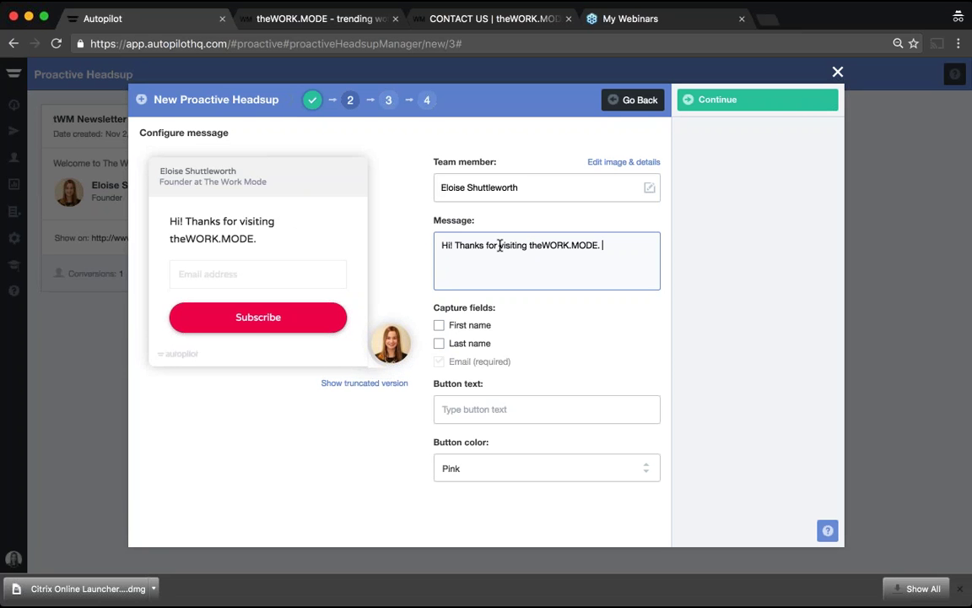
{"action": "type", "text": "Why not sign up fo"}
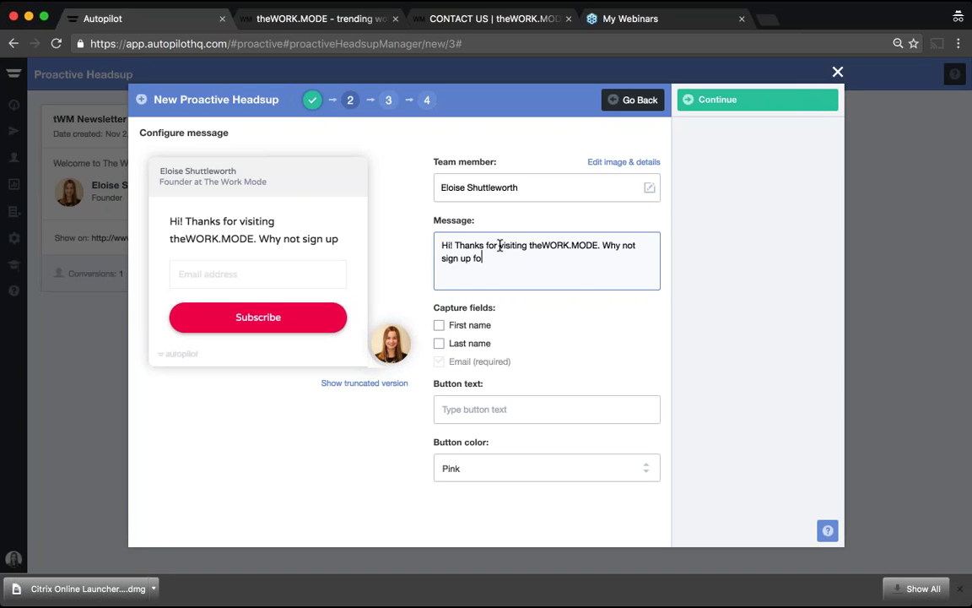
{"action": "type", "text": "r our weekly newsle"}
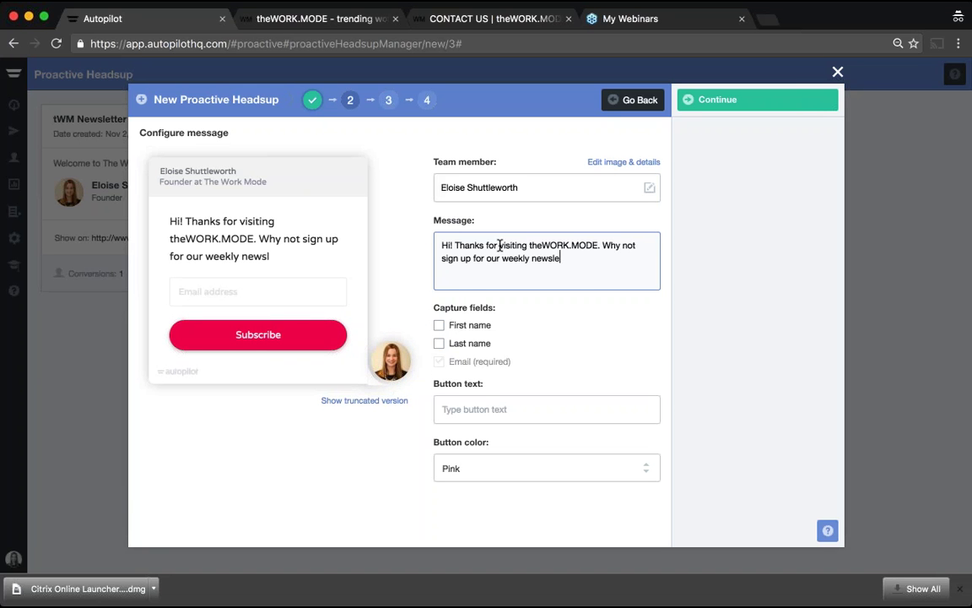
{"action": "type", "text": "tter to get the latest looks"}
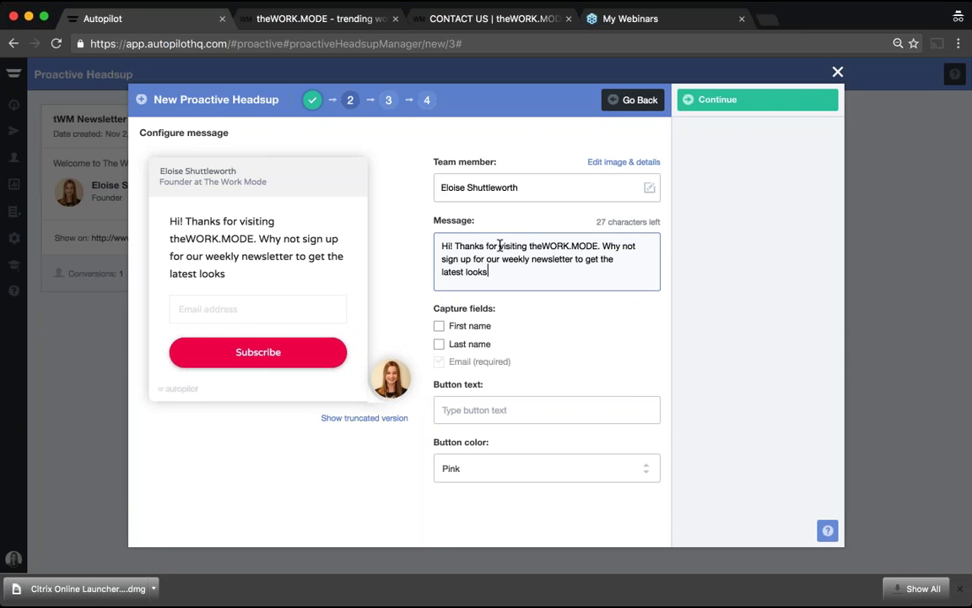
{"action": "type", "text": "?"}
Step: Add first name to the message's capture fields and set the button text to "Sign me up!"
{"action": "left_click", "coordinate": [439, 325]}
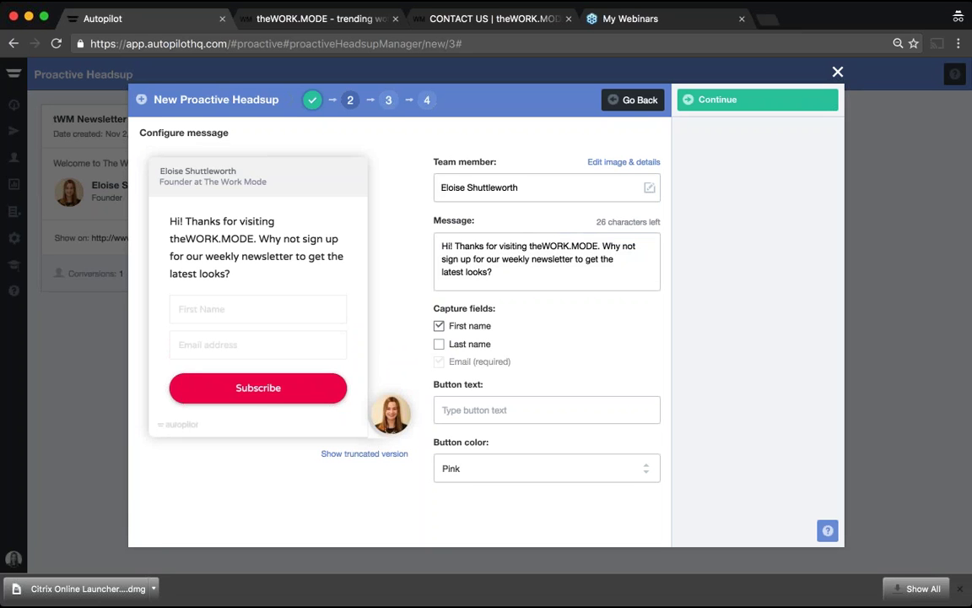
{"action": "left_click", "coordinate": [439, 343]}
{"action": "left_click", "coordinate": [439, 344]}
{"action": "left_click", "coordinate": [575, 413]}
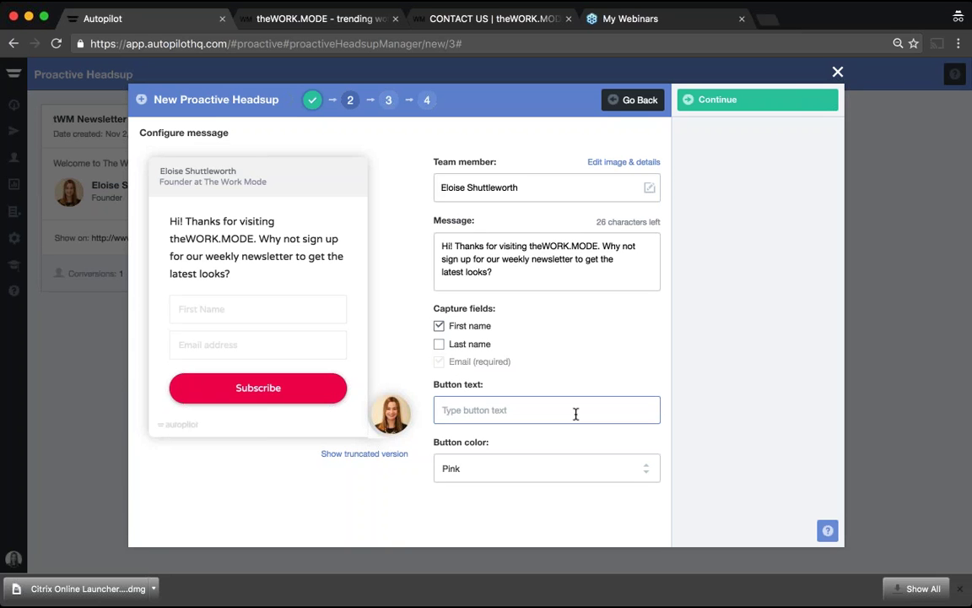
{"action": "type", "text": "Sign m"}
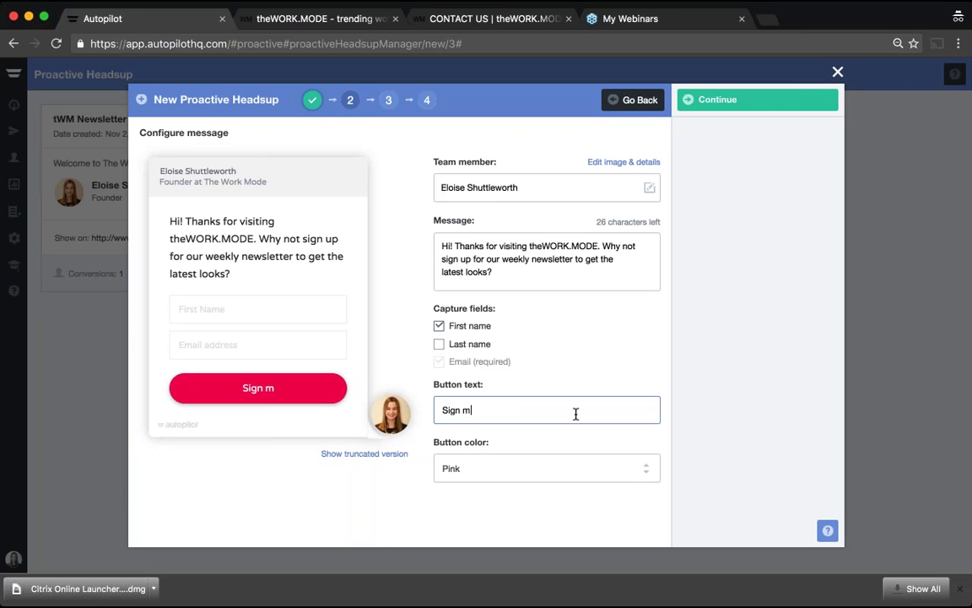
{"action": "type", "text": "e up!"}
Step: Try Orange, Black and URL Link as the style of the message's sign-up button
{"action": "left_click", "coordinate": [644, 470]}
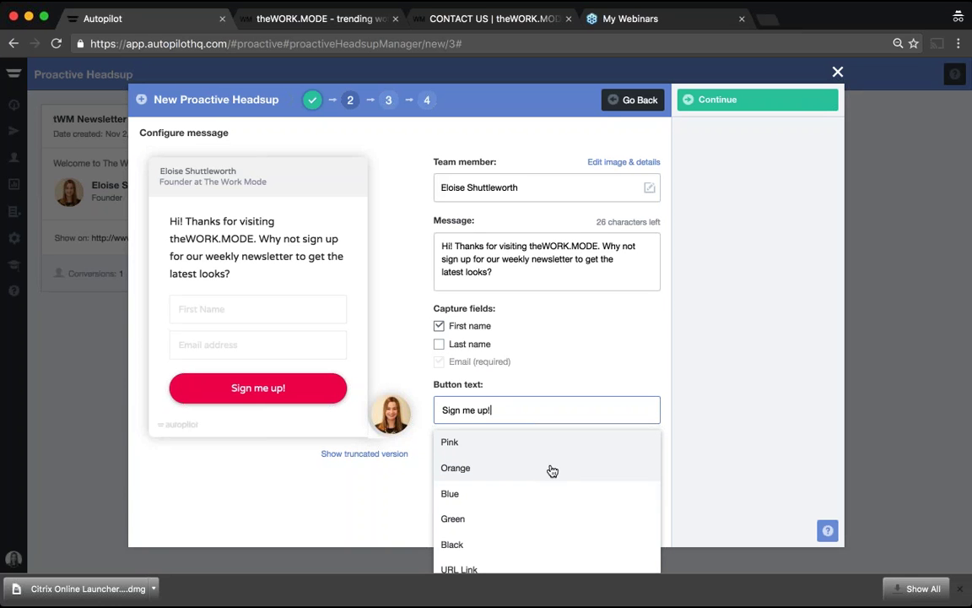
{"action": "left_click", "coordinate": [469, 477]}
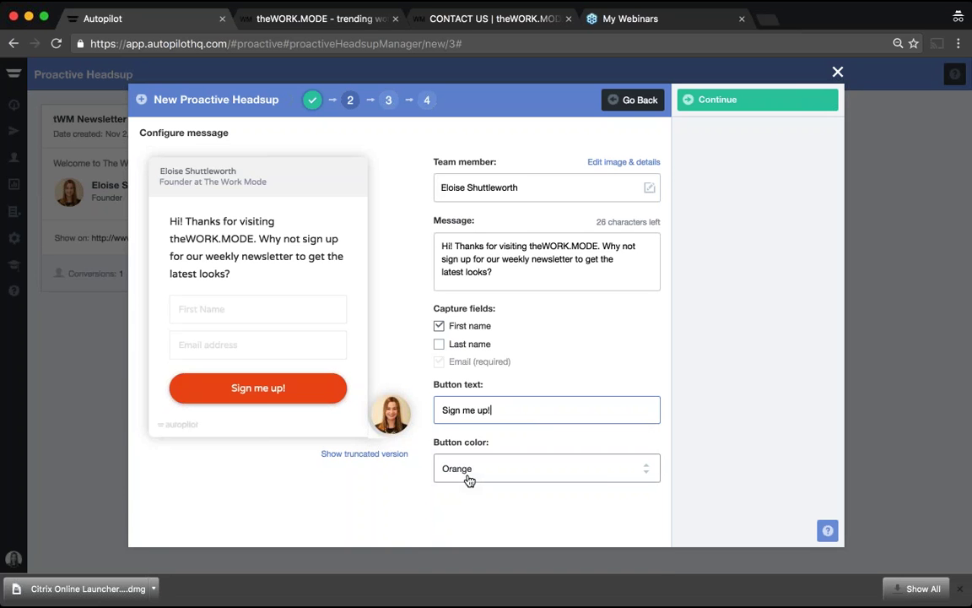
{"action": "left_click", "coordinate": [470, 476]}
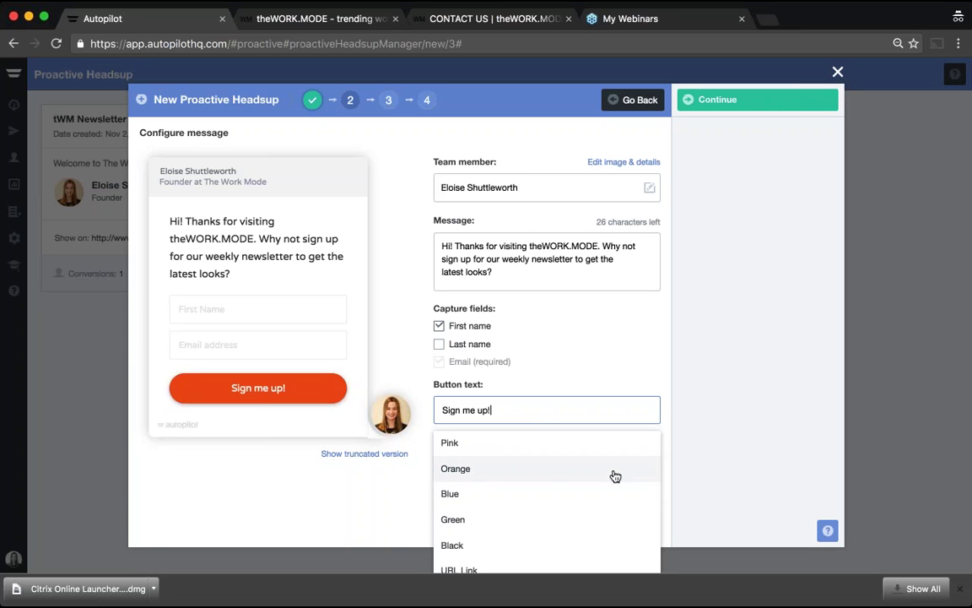
{"action": "left_click", "coordinate": [456, 547]}
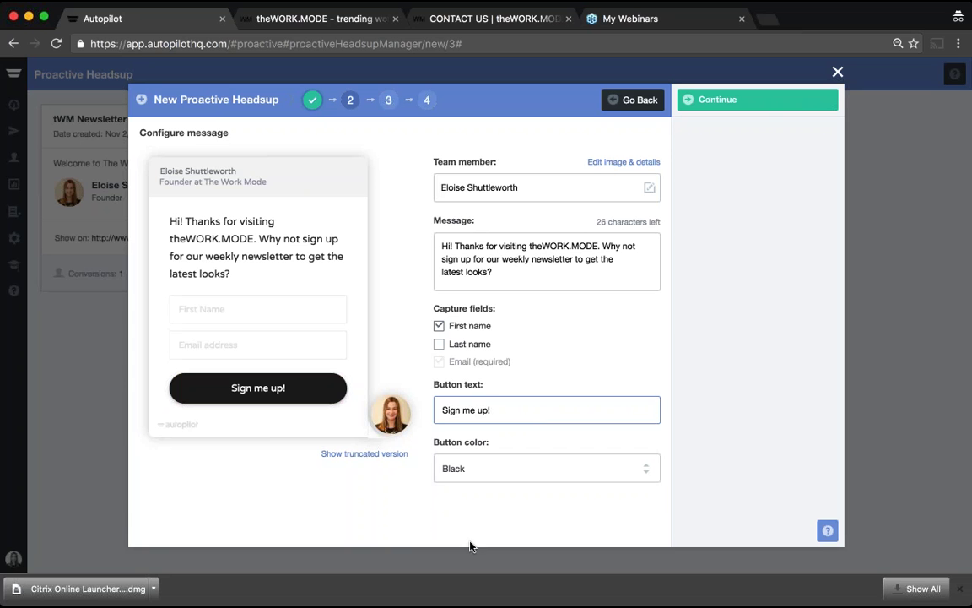
{"action": "left_click", "coordinate": [647, 475]}
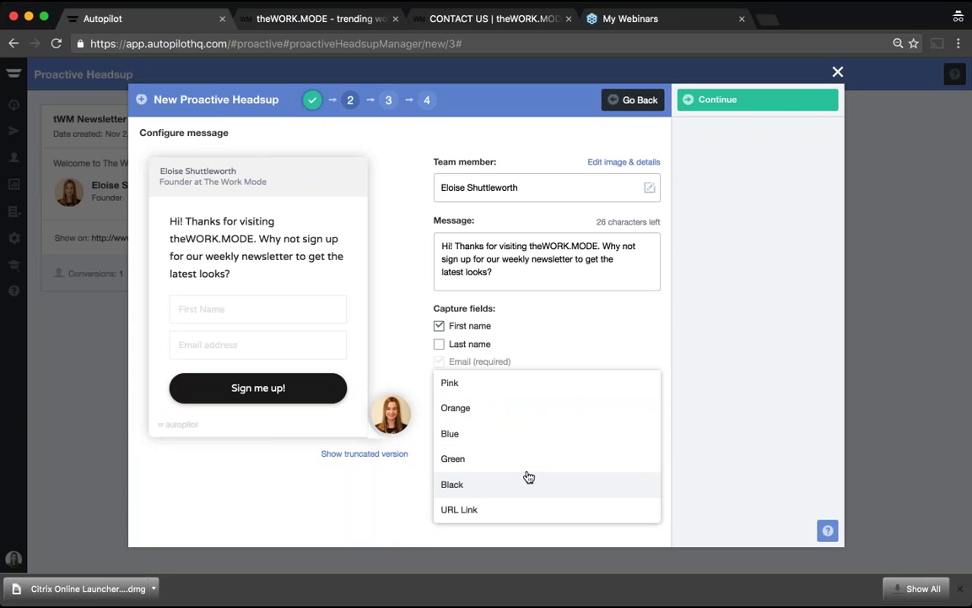
{"action": "left_click", "coordinate": [472, 510]}
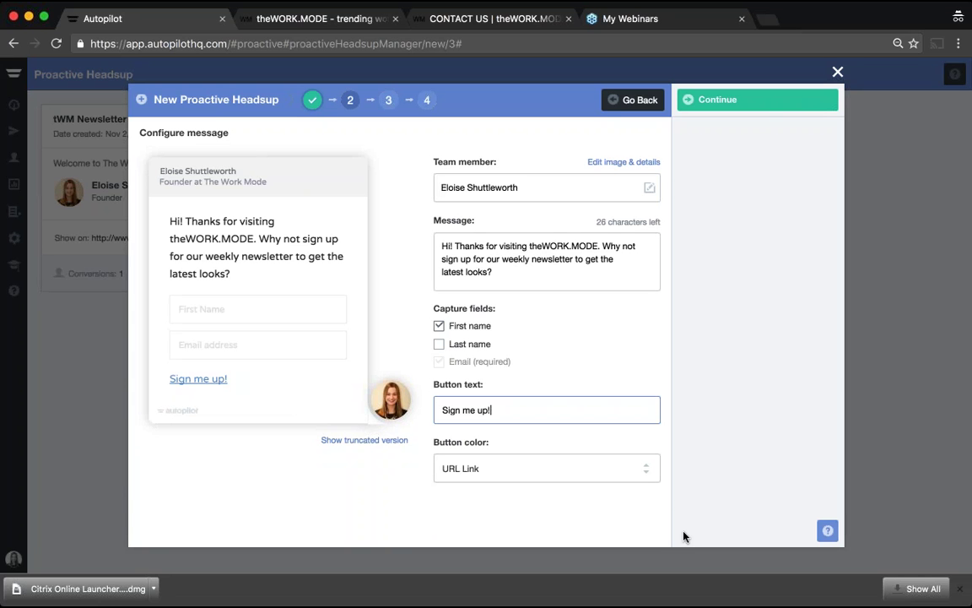
Step: Set the sign-up button's color to Blue and continue to the subscription list configuration
{"action": "left_click", "coordinate": [641, 477]}
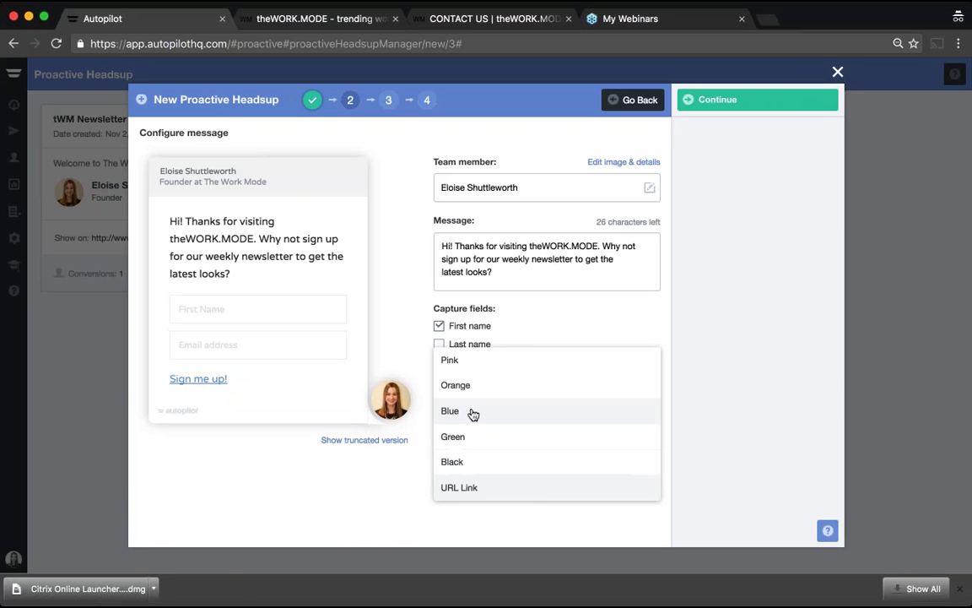
{"action": "left_click", "coordinate": [473, 411]}
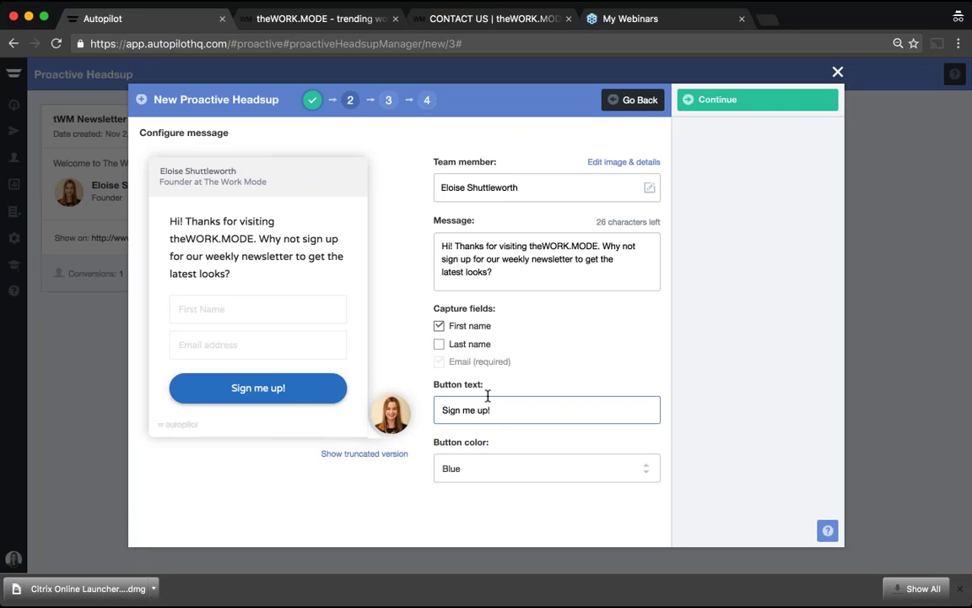
{"action": "left_click", "coordinate": [718, 102]}
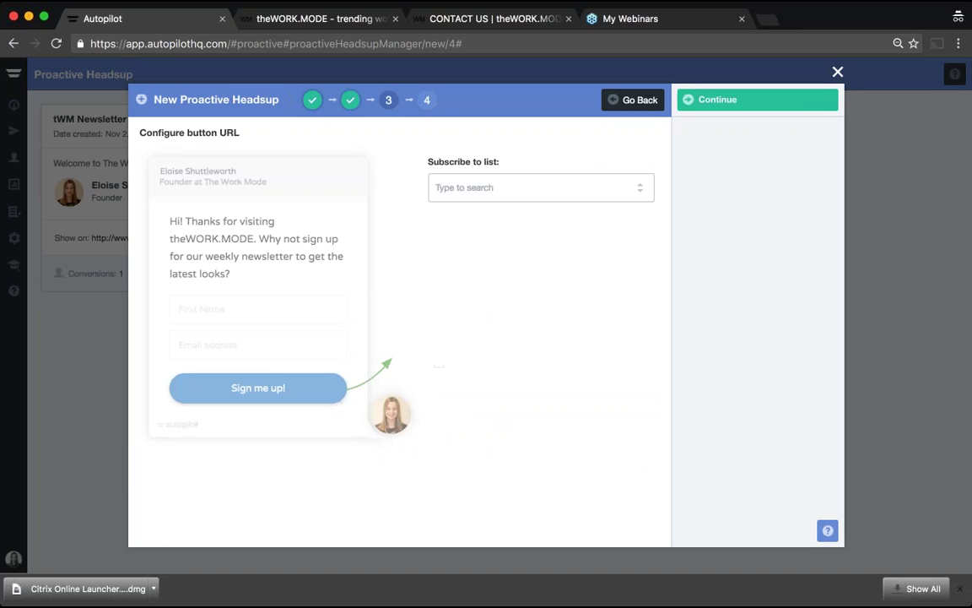
Step: Subscribe contacts to a new list named with the account owner's first name followed by "Newsletter List", and continue to the review
{"action": "left_click", "coordinate": [642, 196]}
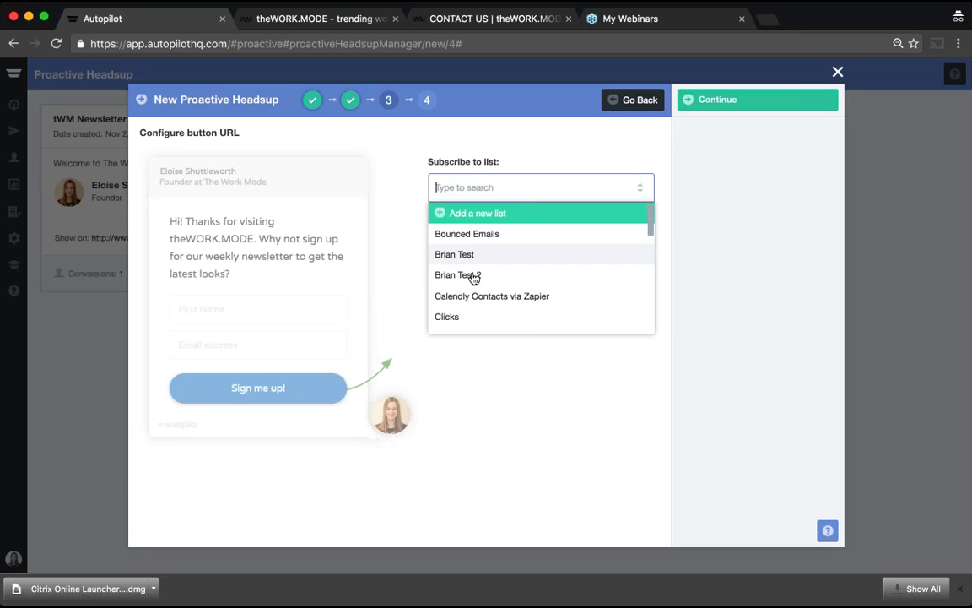
{"action": "scroll", "coordinate": [477, 315], "scroll_direction": "down", "scroll_amount": 5}
{"action": "scroll", "coordinate": [479, 316], "scroll_direction": "down", "scroll_amount": 3}
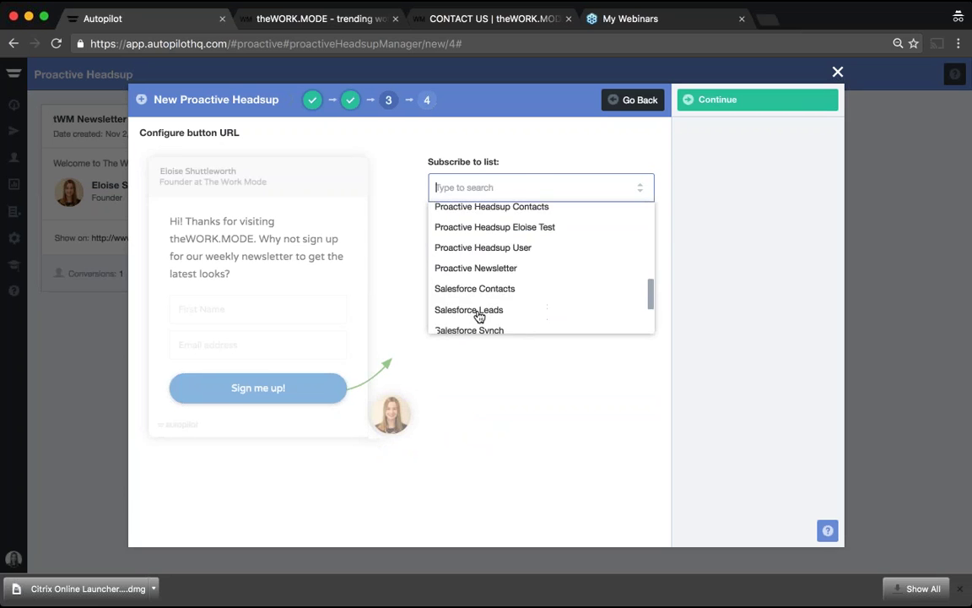
{"action": "scroll", "coordinate": [481, 331], "scroll_direction": "up", "scroll_amount": 10}
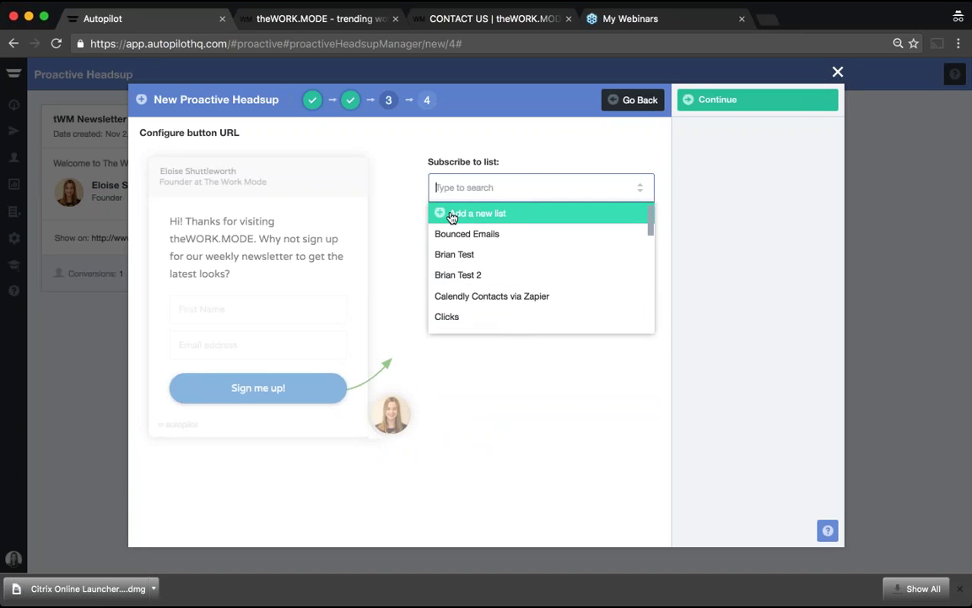
{"action": "left_click", "coordinate": [466, 212]}
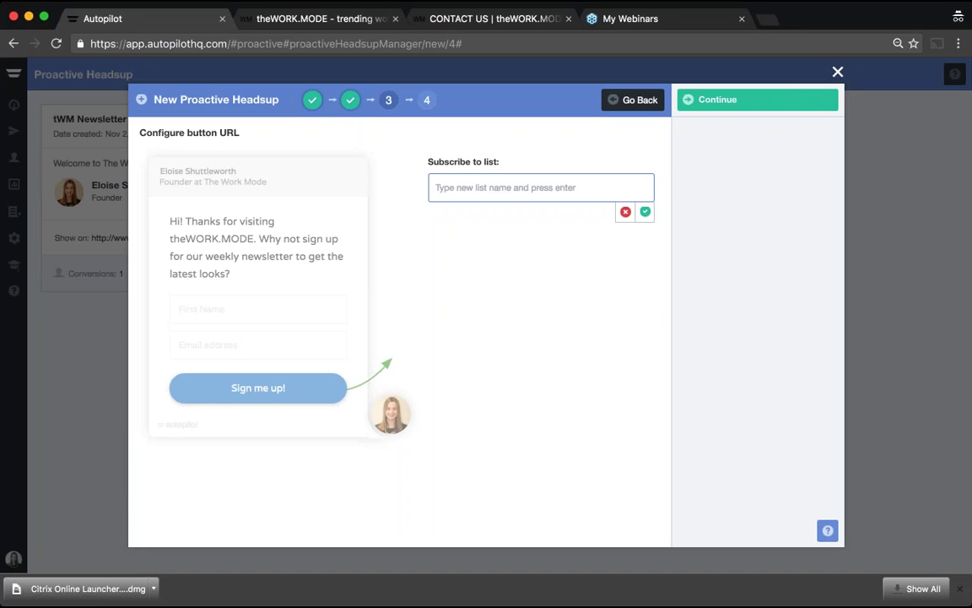
{"action": "type", "text": "Eloise Newsle"}
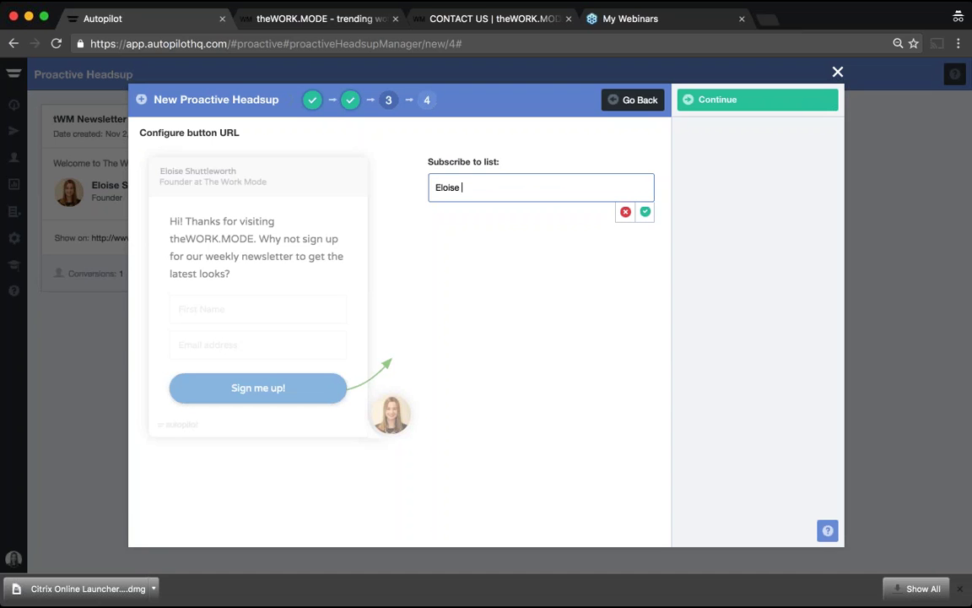
{"action": "type", "text": "tter List"}
{"action": "left_click", "coordinate": [646, 212]}
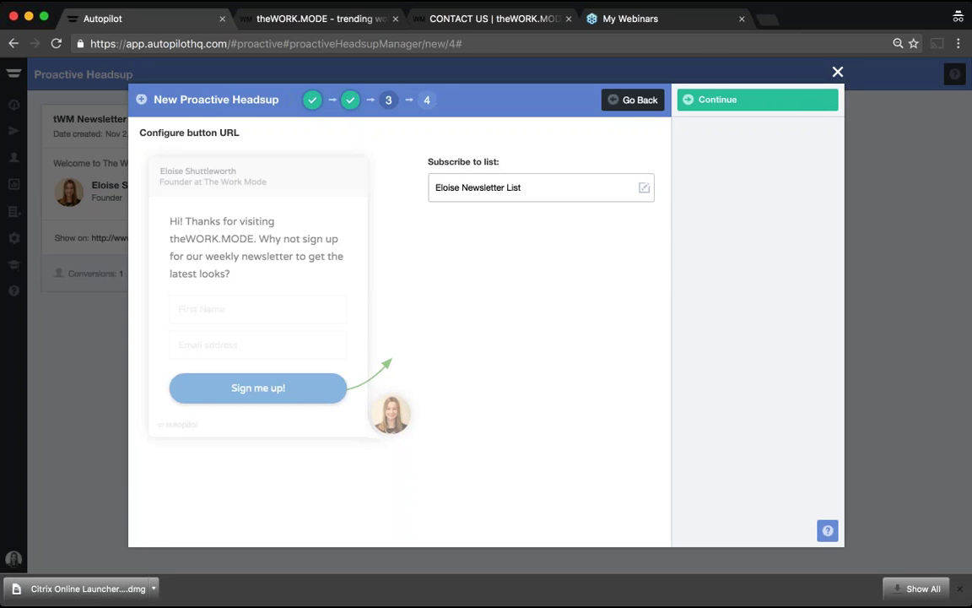
{"action": "left_click", "coordinate": [717, 103]}
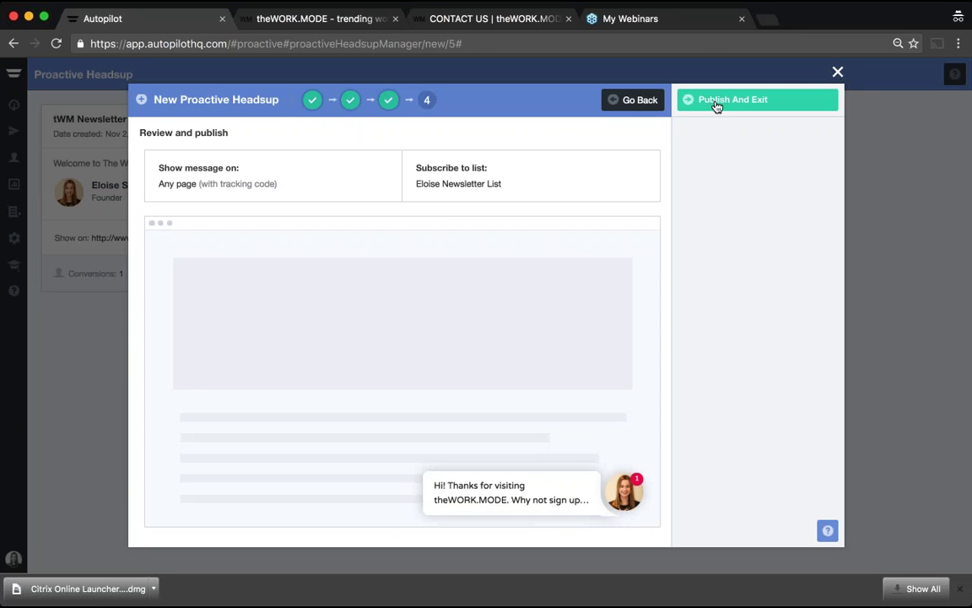
Step: Expand the message preview in the review and exit the message setup, discarding the entered details
{"action": "left_click", "coordinate": [697, 101]}
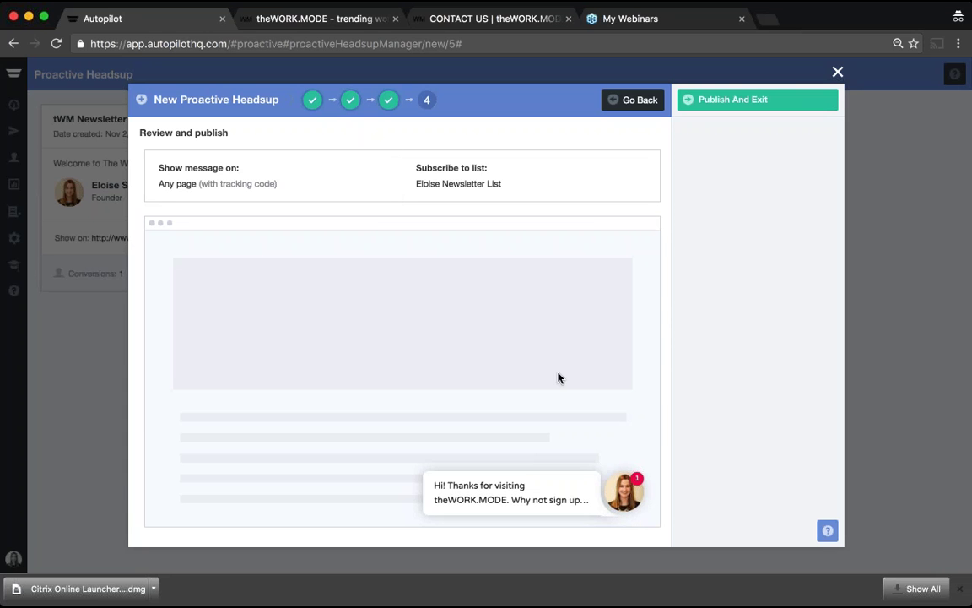
{"action": "left_click", "coordinate": [588, 475]}
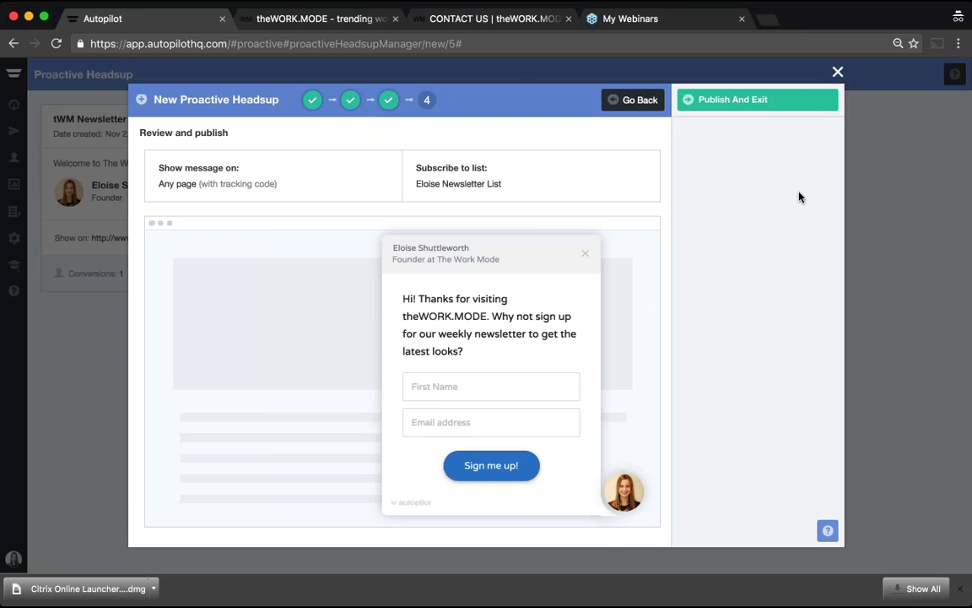
{"action": "key", "text": "Escape"}
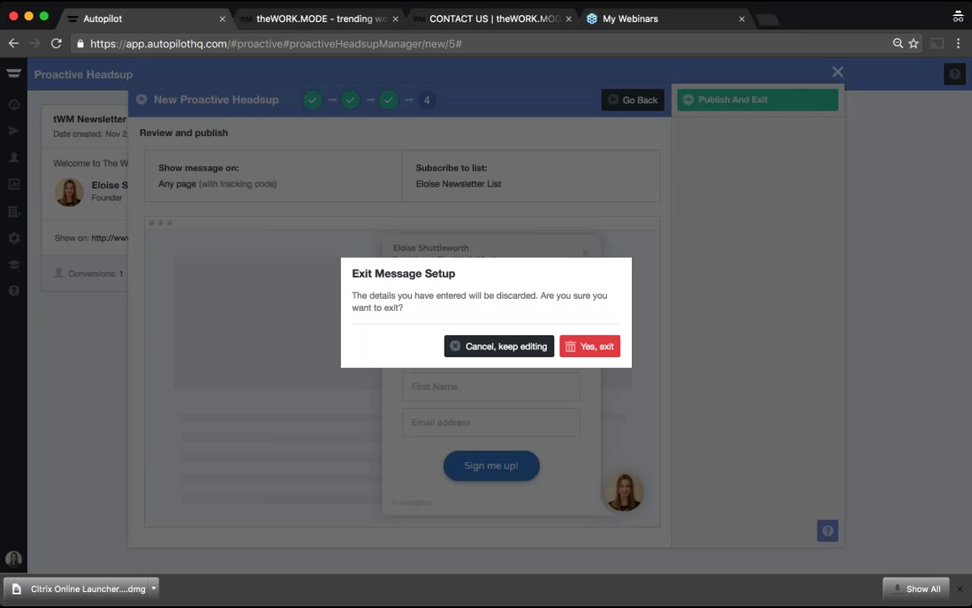
{"action": "left_click", "coordinate": [586, 346]}
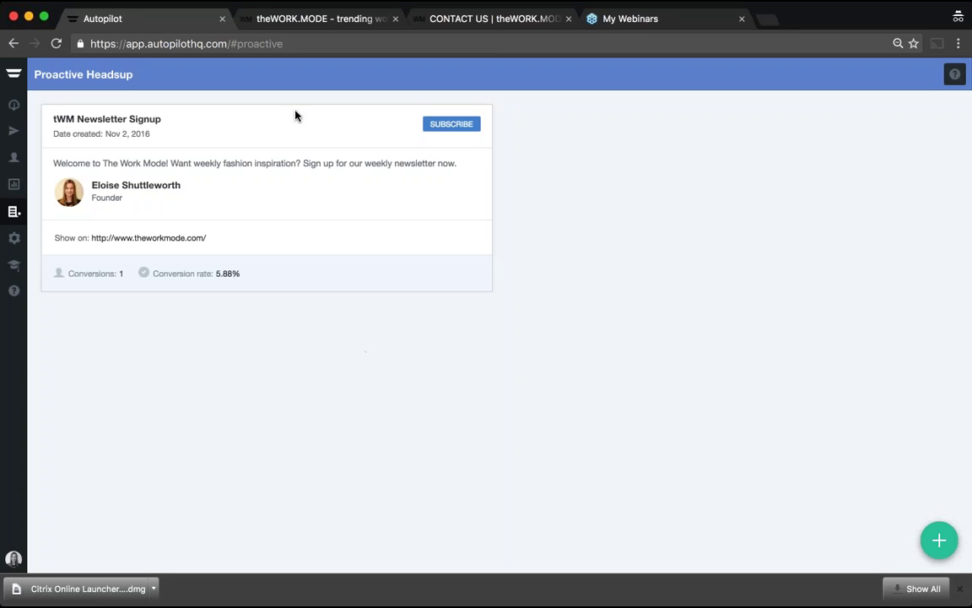
Step: Open the contacts and start creating a new list, smart segment or folder
{"action": "mouse_move", "coordinate": [295, 111]}
{"action": "mouse_move", "coordinate": [422, 127]}
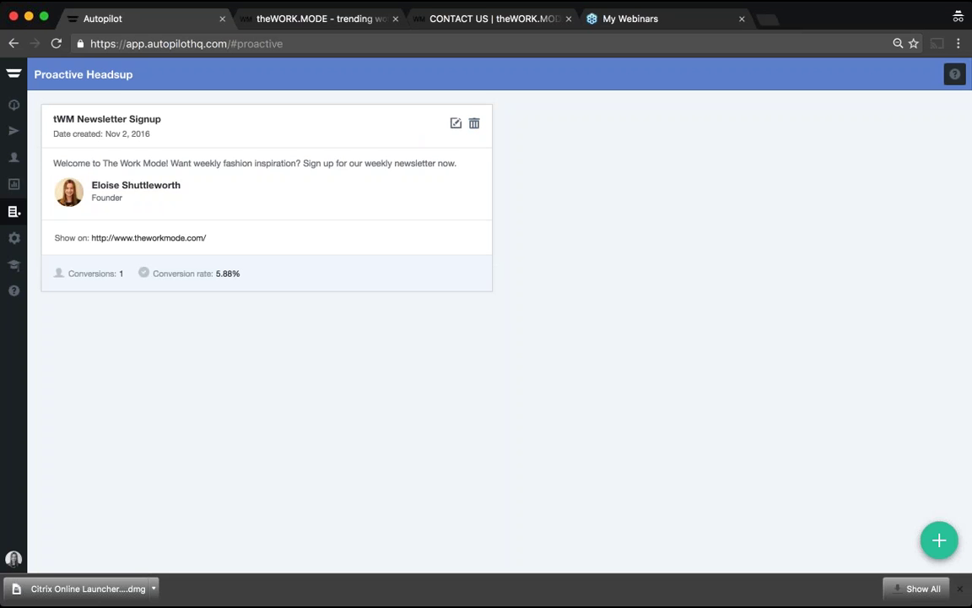
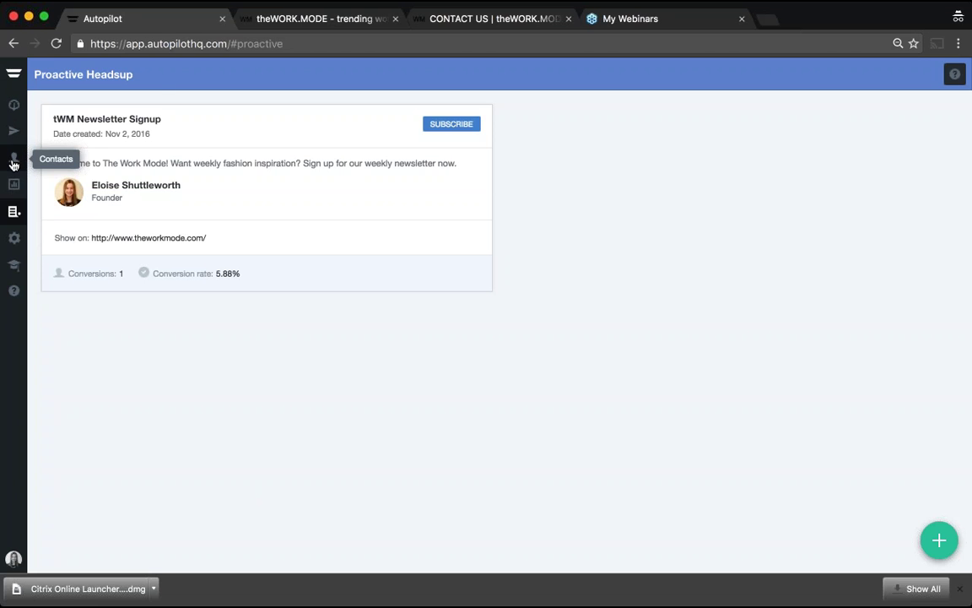
{"action": "left_click", "coordinate": [14, 162]}
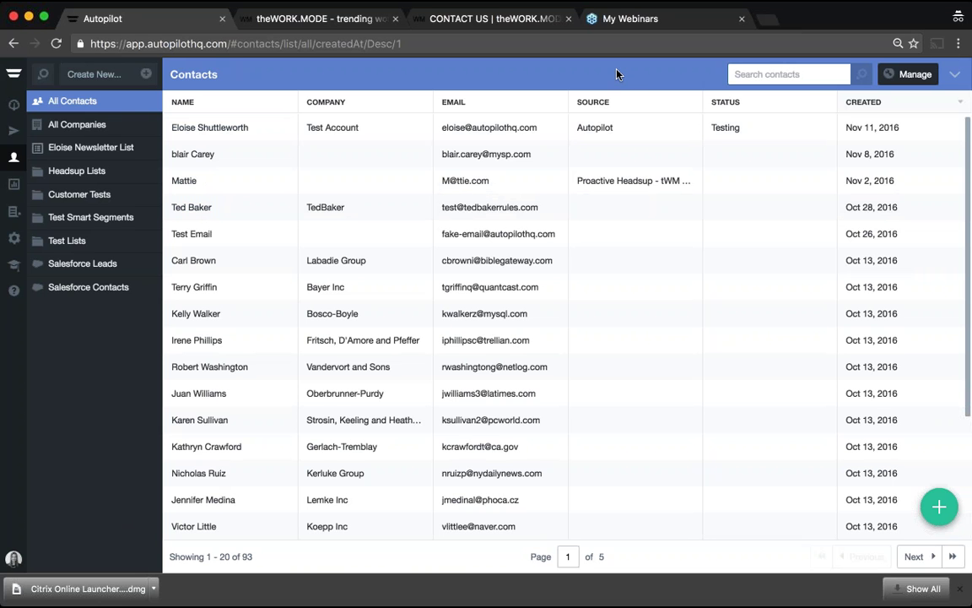
{"action": "mouse_move", "coordinate": [938, 510]}
{"action": "left_click", "coordinate": [94, 74]}
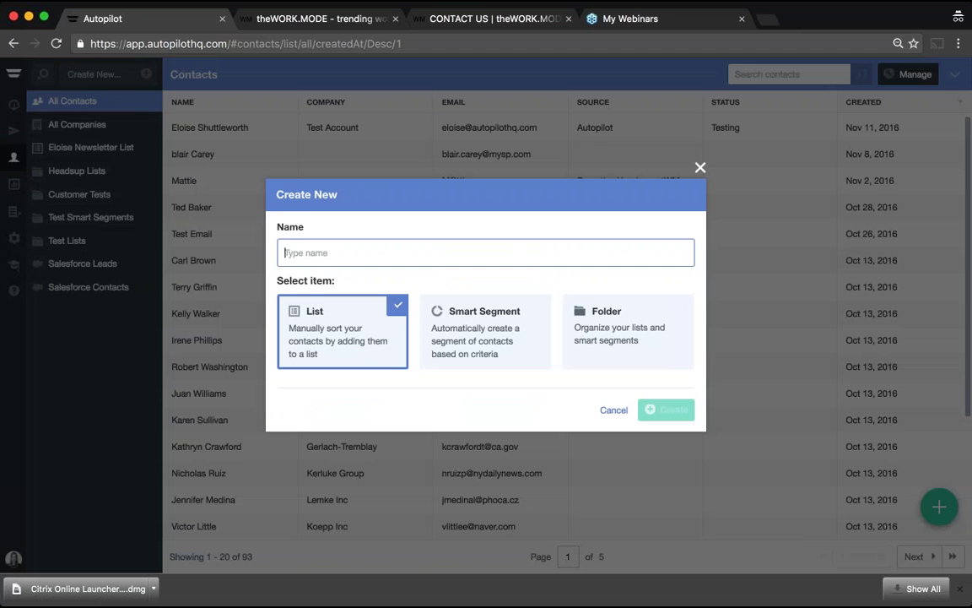
Step: Try Folder, List and Smart Segment as the type of the new item
{"action": "left_click", "coordinate": [621, 322]}
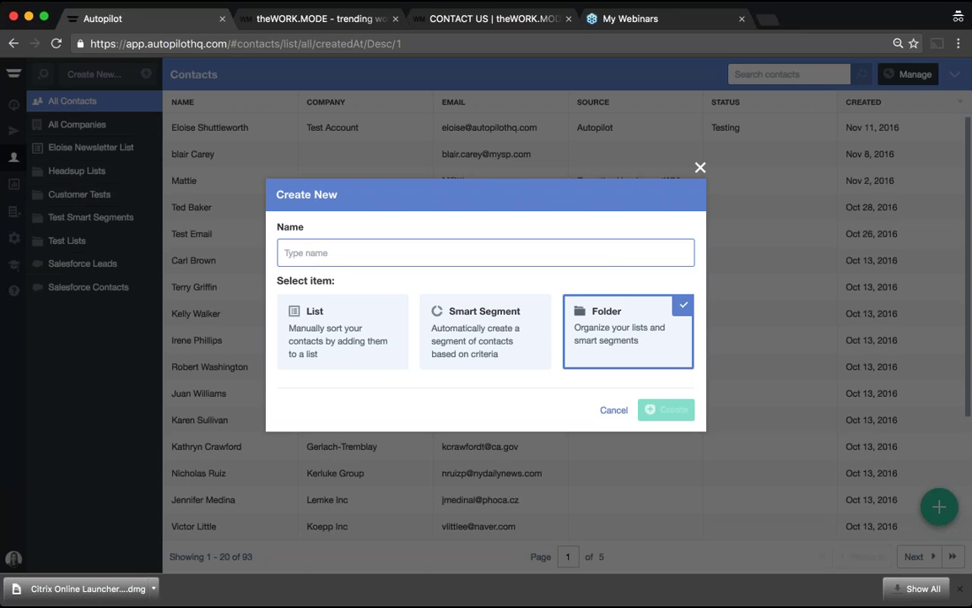
{"action": "left_click", "coordinate": [341, 331]}
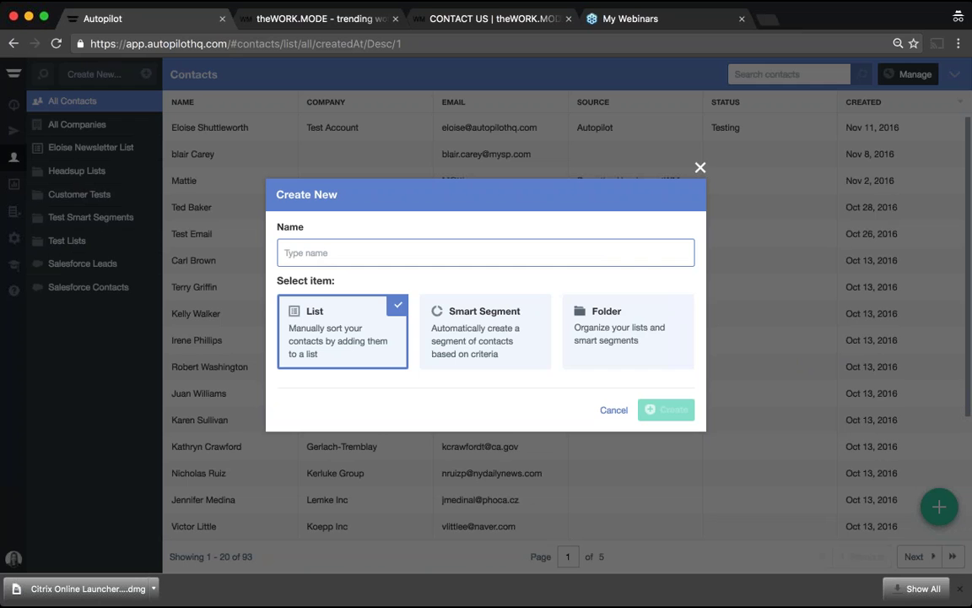
{"action": "left_click", "coordinate": [509, 335]}
{"action": "left_click", "coordinate": [341, 331]}
Step: Start a new smart segment named with the account owner's first name followed by "Demo SS"
{"action": "left_click", "coordinate": [488, 347]}
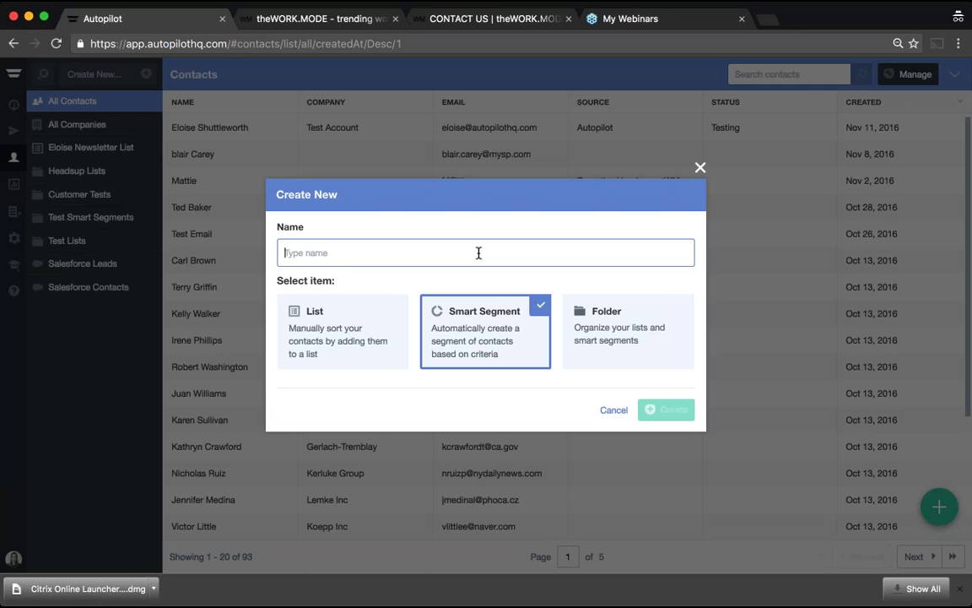
{"action": "type", "text": "Eloise"}
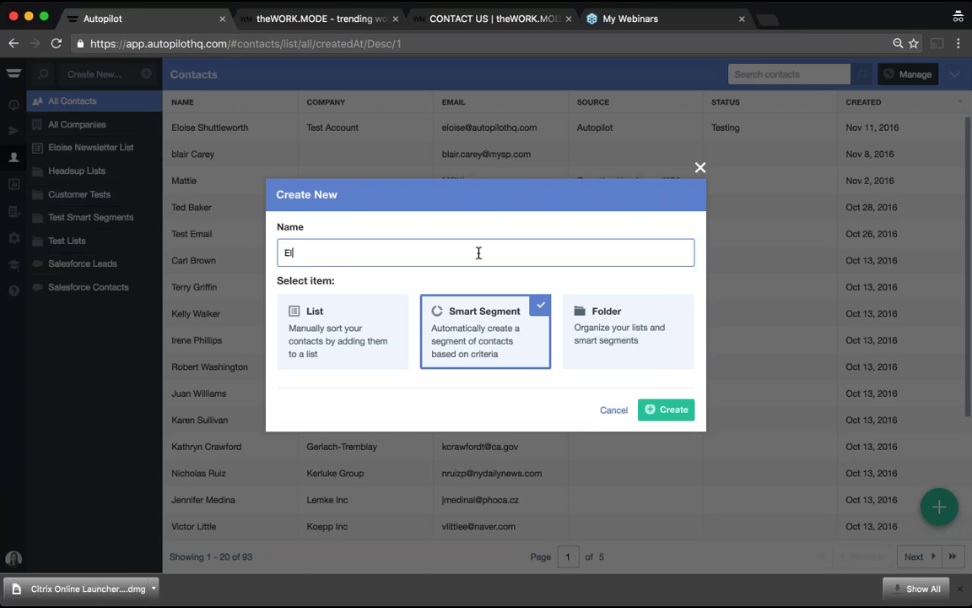
{"action": "type", "text": " Demo SS"}
{"action": "left_click", "coordinate": [664, 411]}
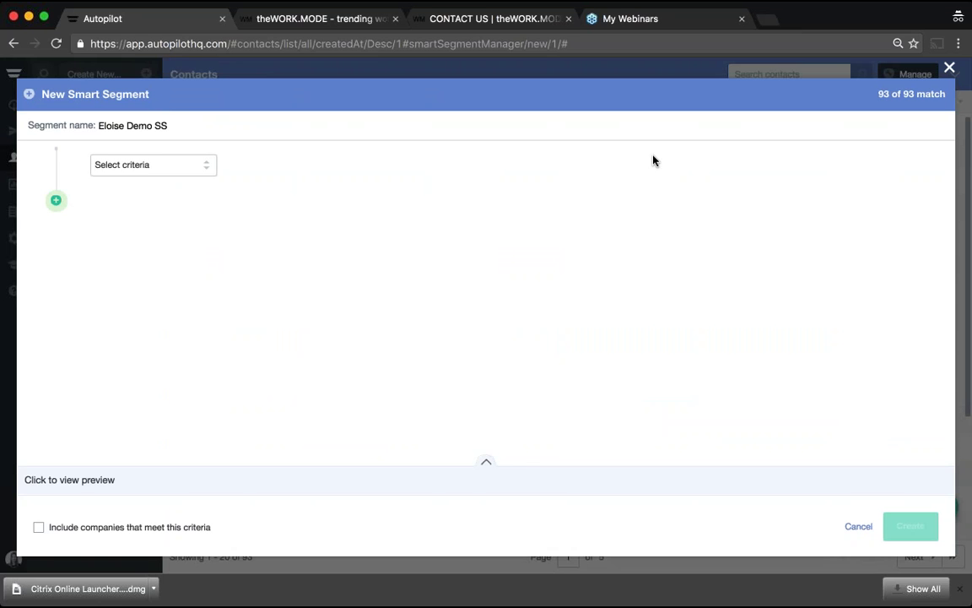
Step: Add a contact field value criterion to the segment: First Name is not the account owner's first name
{"action": "left_click", "coordinate": [207, 166]}
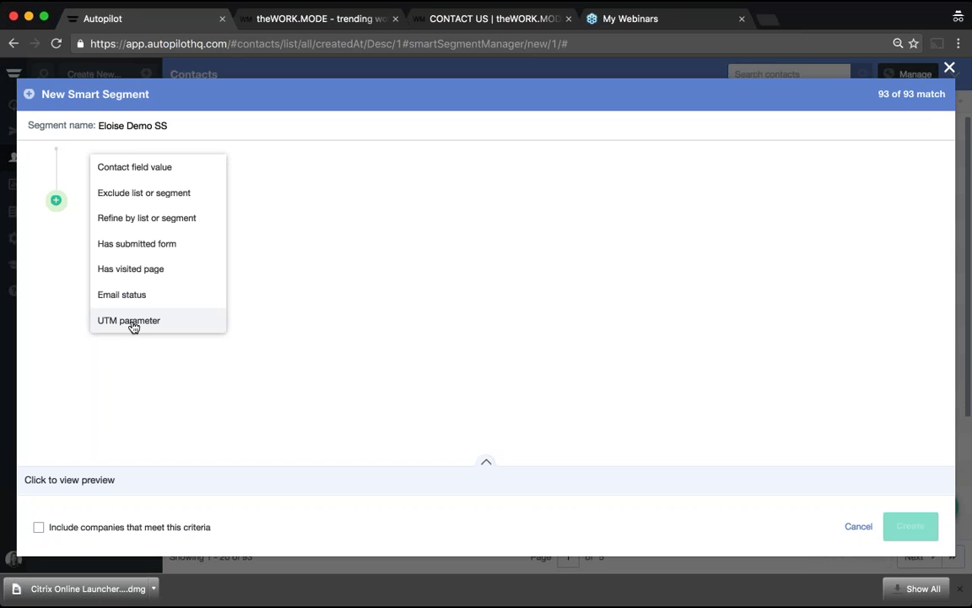
{"action": "left_click", "coordinate": [134, 167]}
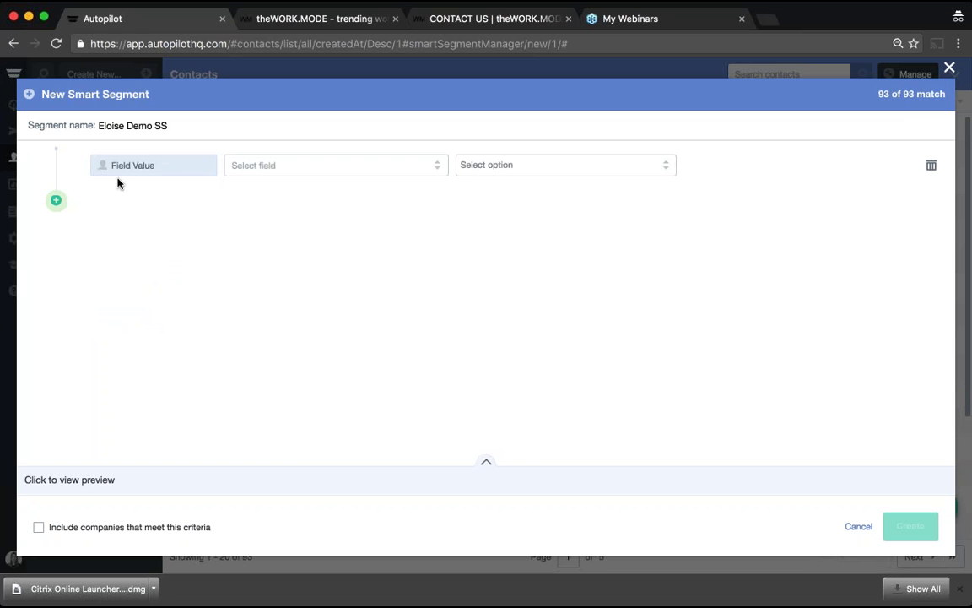
{"action": "left_click", "coordinate": [441, 170]}
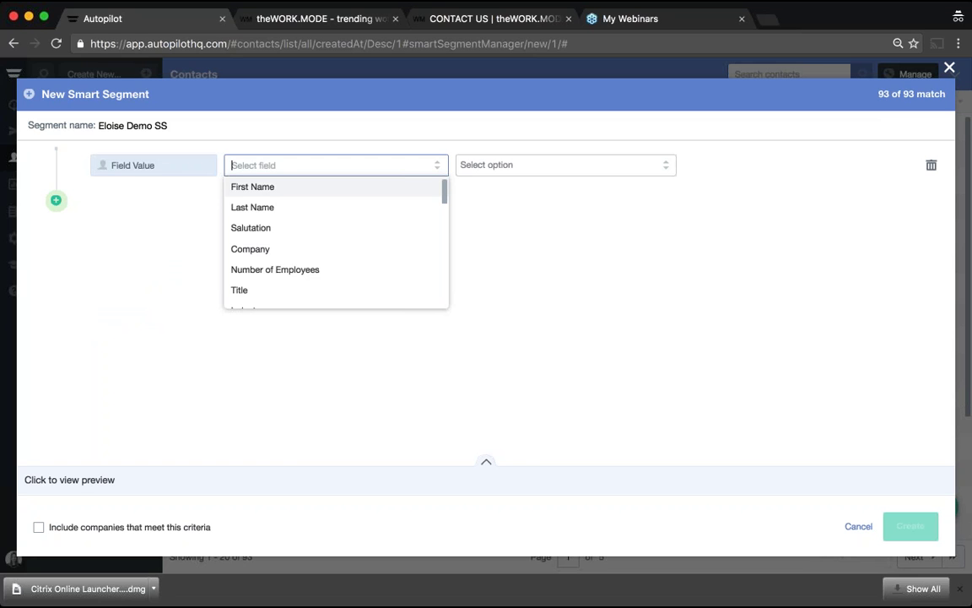
{"action": "left_click", "coordinate": [245, 189]}
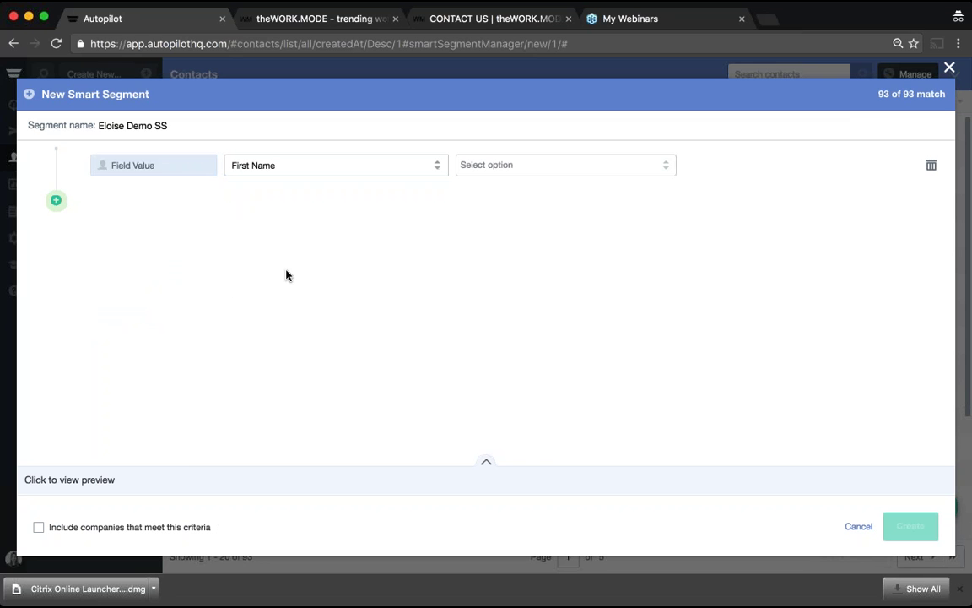
{"action": "left_click", "coordinate": [564, 165]}
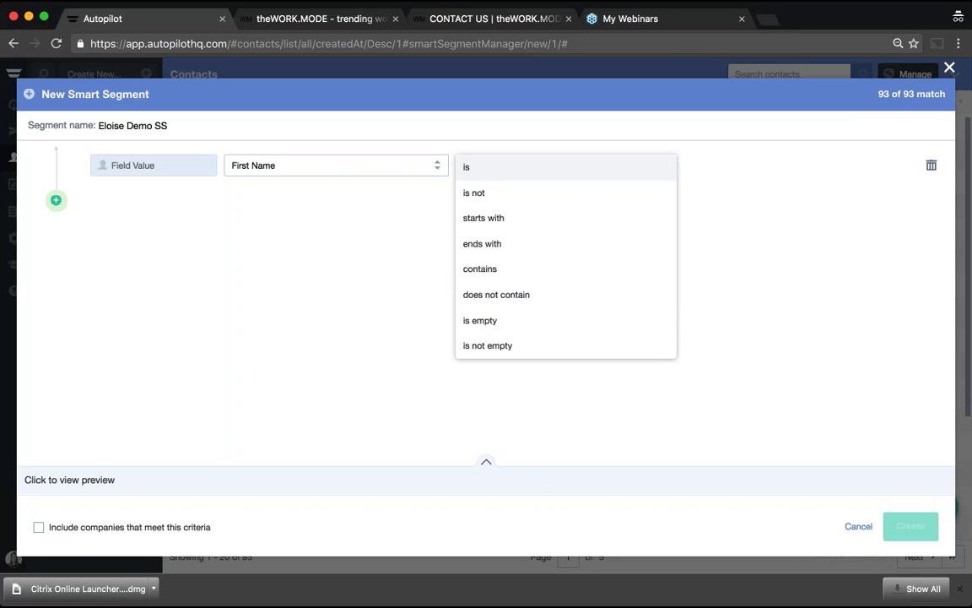
{"action": "left_click", "coordinate": [584, 192]}
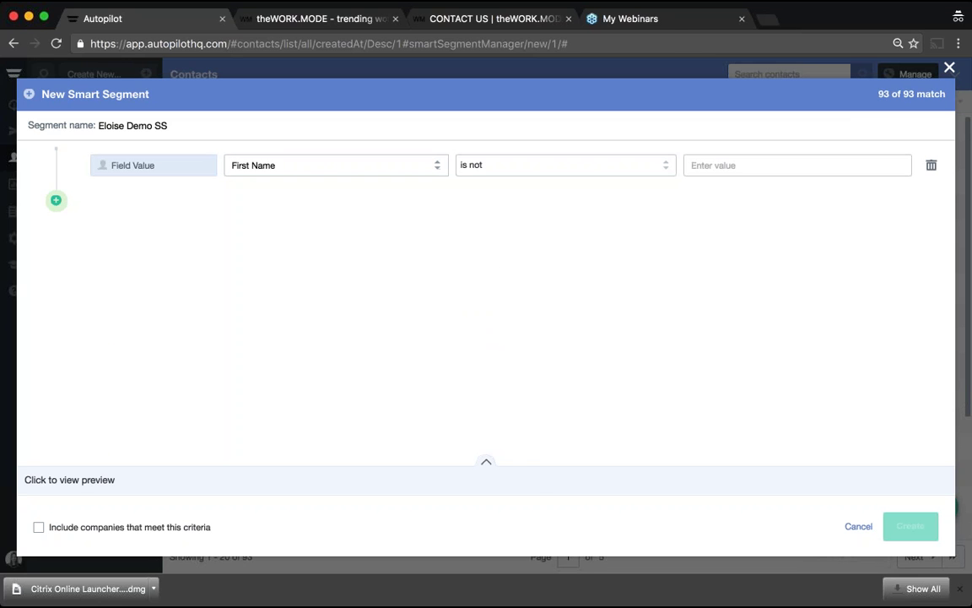
{"action": "left_click", "coordinate": [726, 165]}
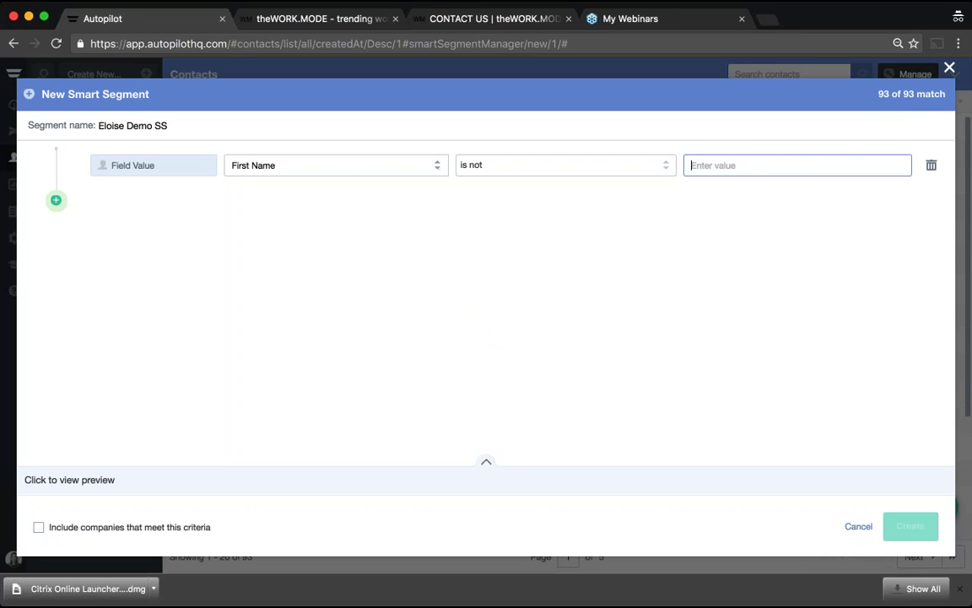
{"action": "type", "text": "Eloise"}
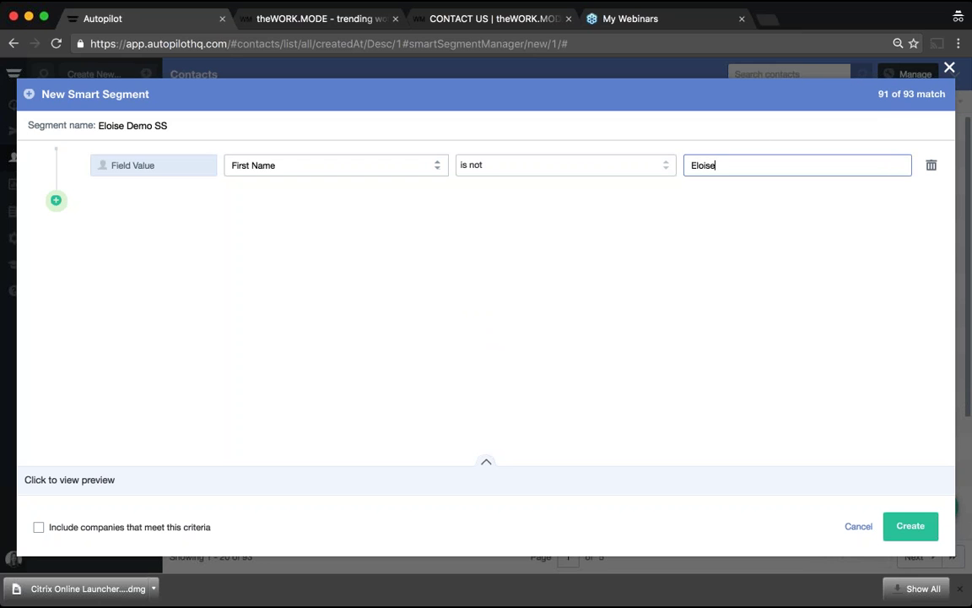
{"action": "left_click", "coordinate": [708, 152]}
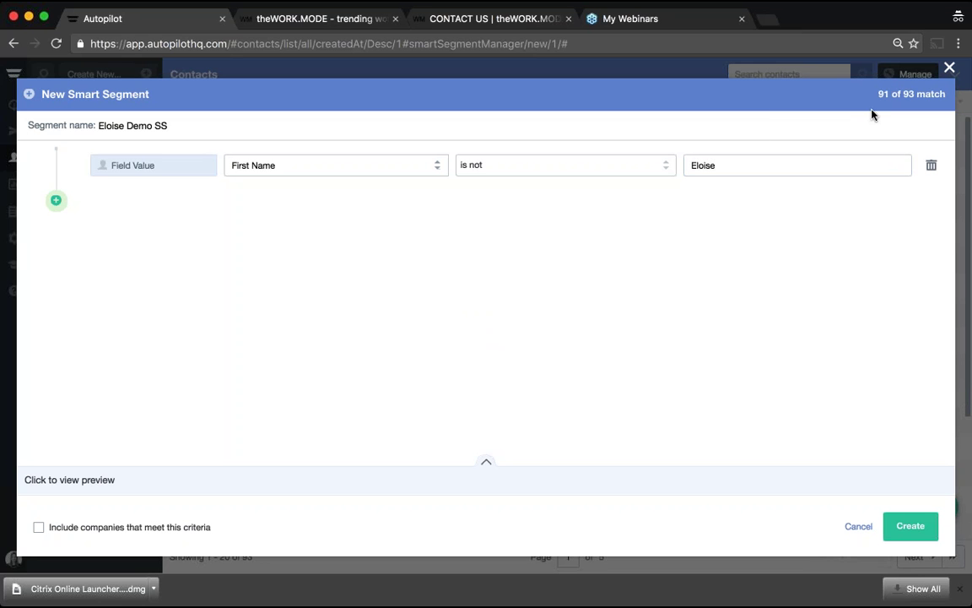
Step: Add a second contact field value criterion joined with AND: Gender is not Male
{"action": "left_click", "coordinate": [56, 200]}
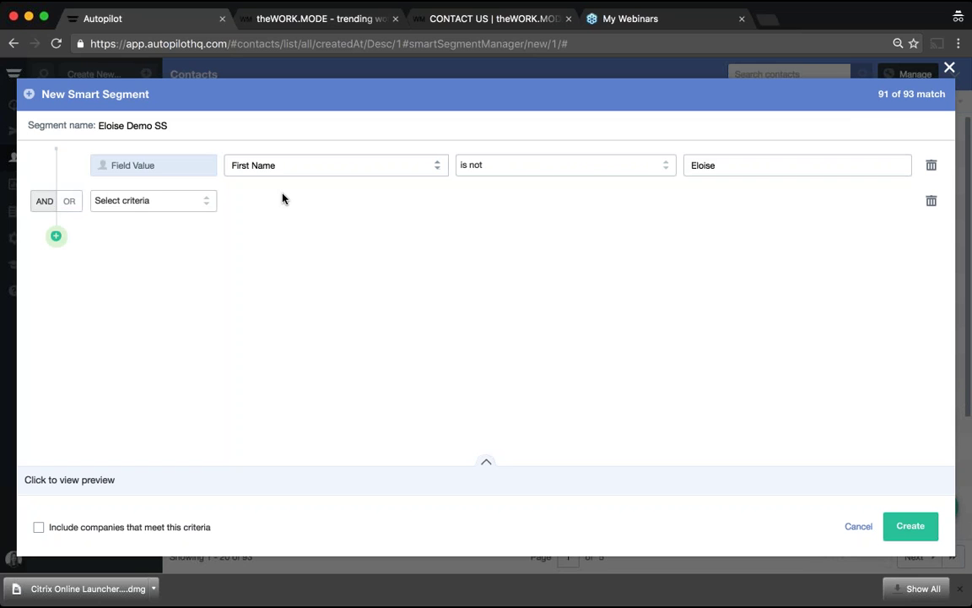
{"action": "left_click", "coordinate": [197, 201]}
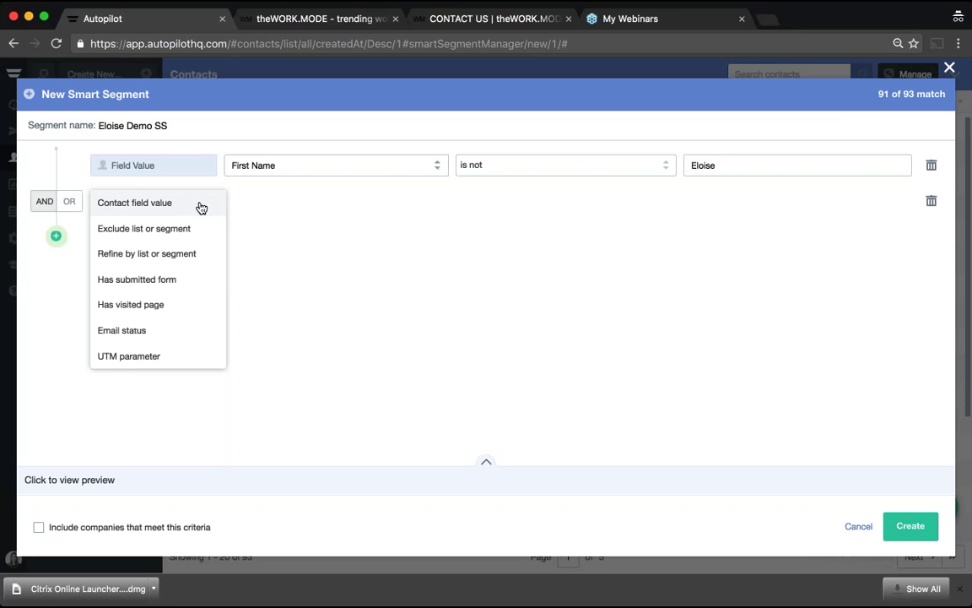
{"action": "left_click", "coordinate": [197, 203]}
{"action": "left_click", "coordinate": [435, 201]}
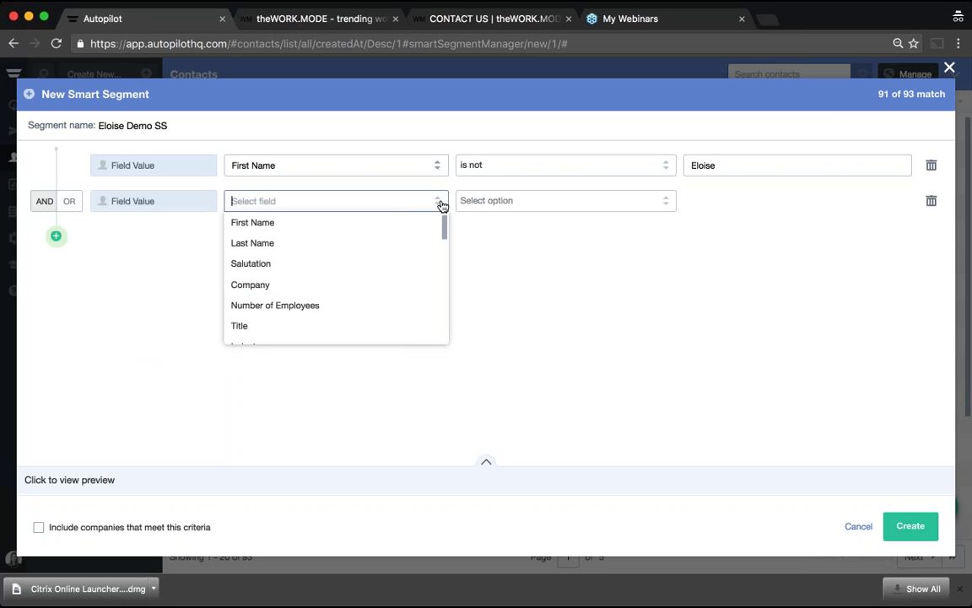
{"action": "type", "text": "gender"}
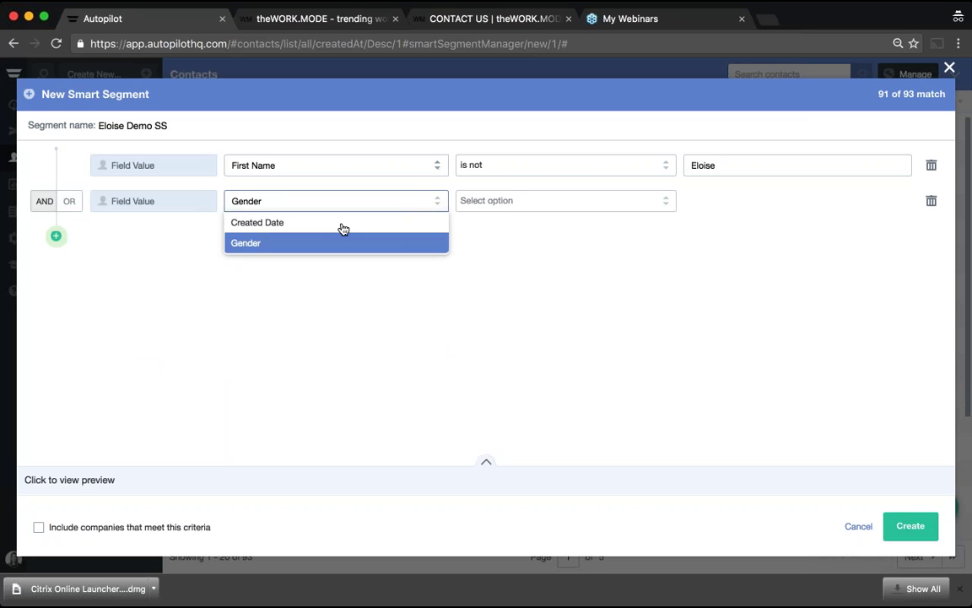
{"action": "left_click", "coordinate": [339, 241]}
{"action": "left_click", "coordinate": [589, 200]}
{"action": "left_click", "coordinate": [486, 229]}
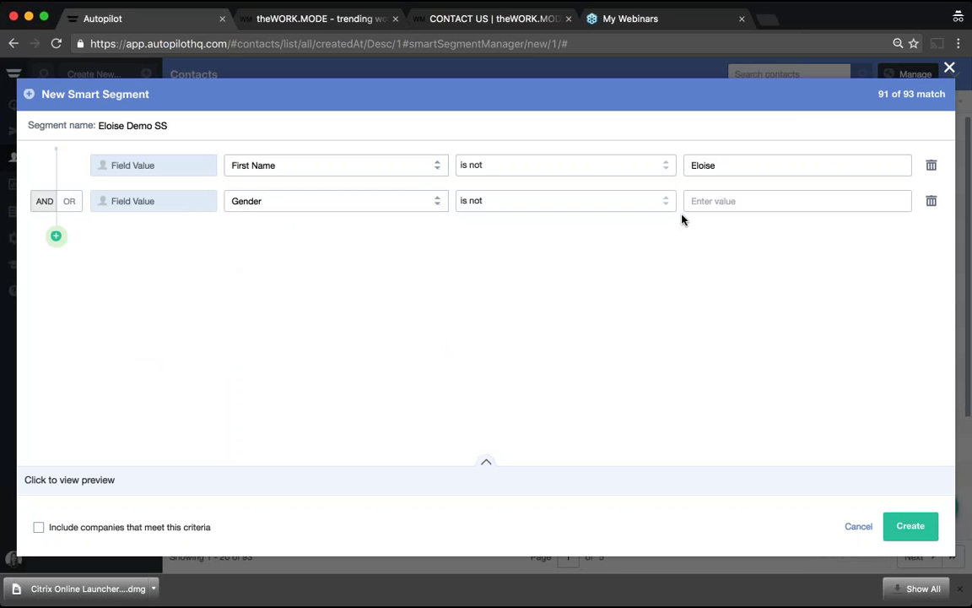
{"action": "left_click", "coordinate": [781, 196]}
{"action": "type", "text": "Male"}
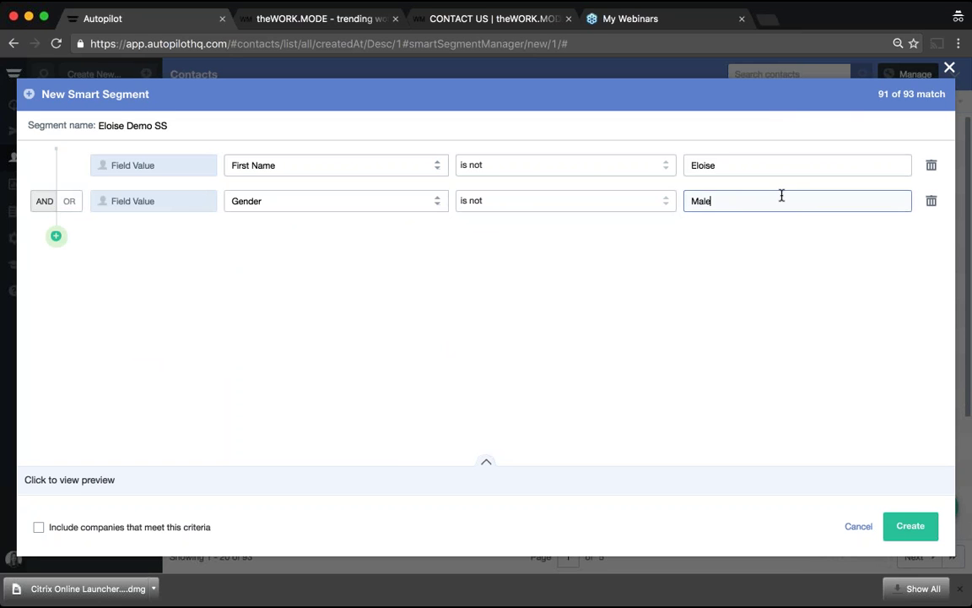
{"action": "key", "text": "Tab"}
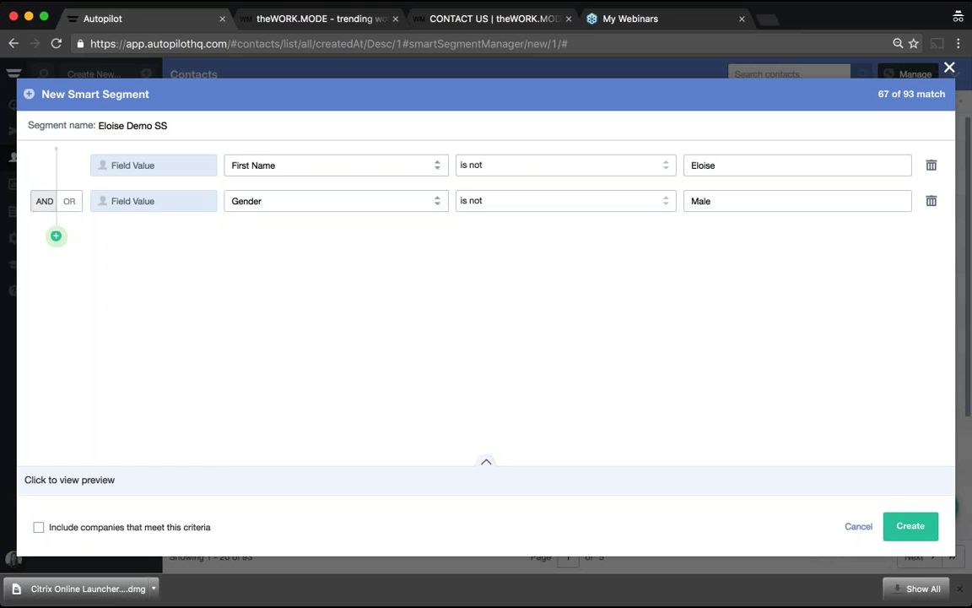
Step: Preview the contacts that match the segment's criteria, close the preview and create the segment
{"action": "left_click", "coordinate": [532, 473]}
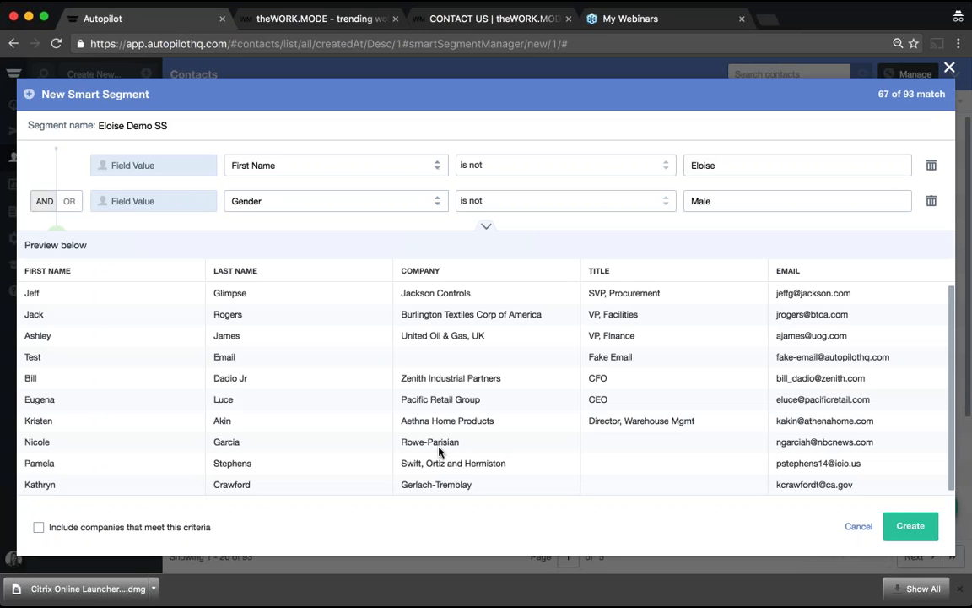
{"action": "left_click", "coordinate": [438, 452]}
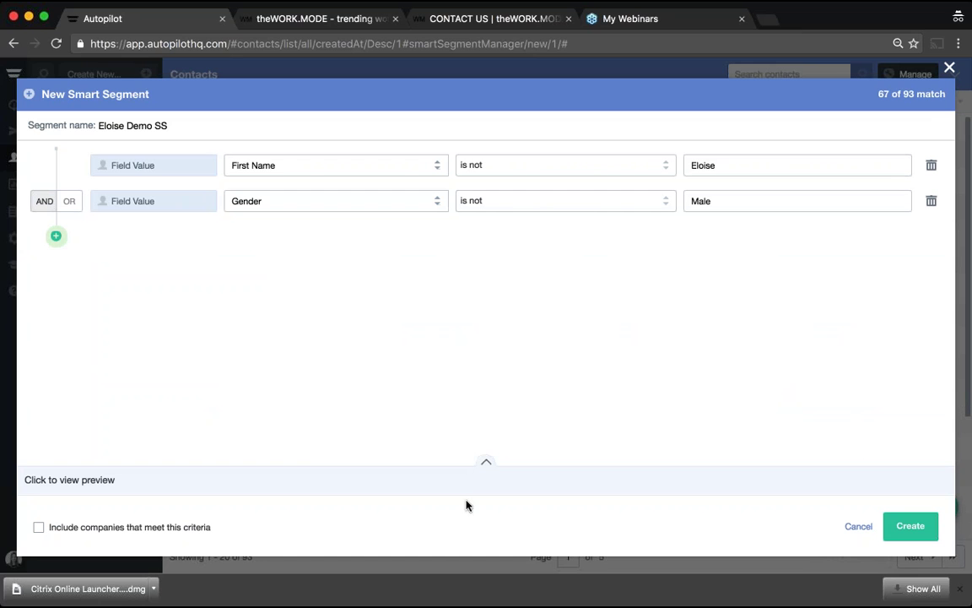
{"action": "left_click", "coordinate": [918, 535]}
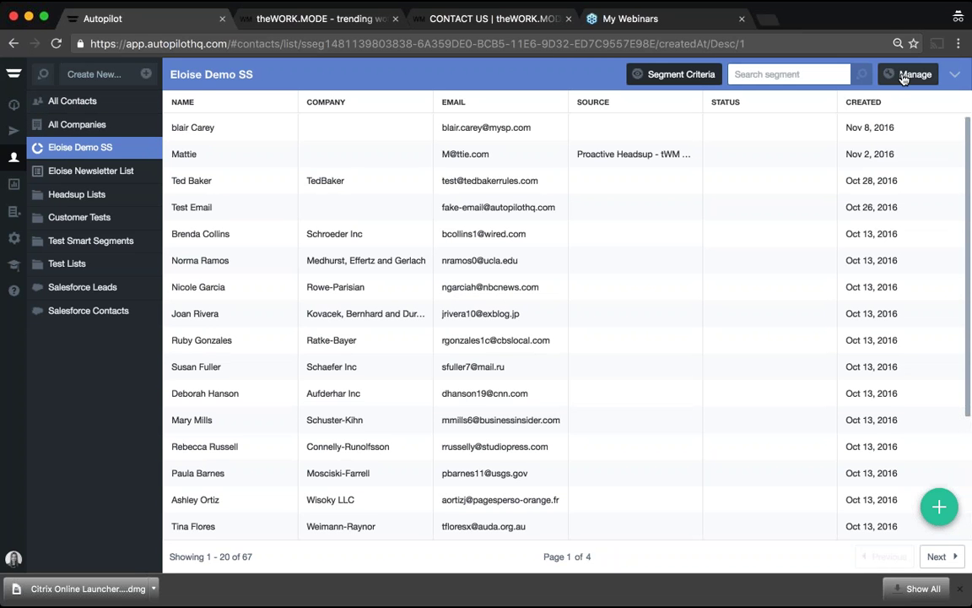
Step: View the new segment's additional options for exporting it and managing custom fields
{"action": "left_click", "coordinate": [955, 75]}
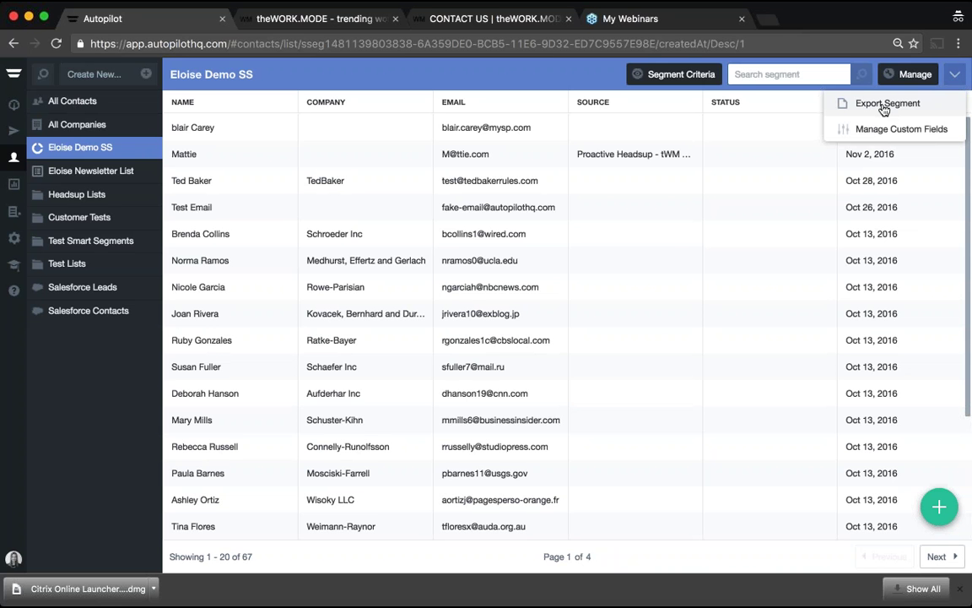
{"action": "left_click", "coordinate": [493, 71]}
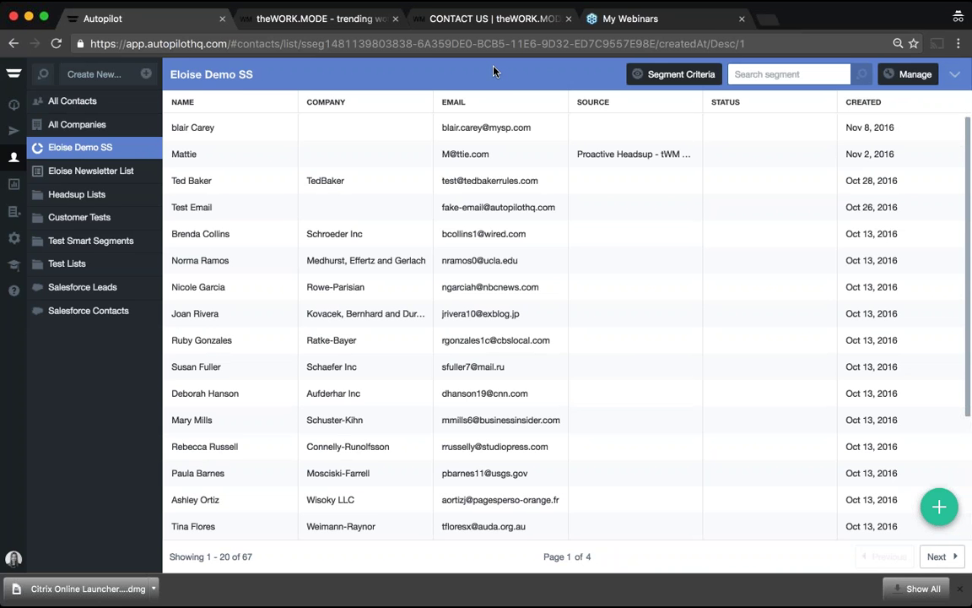
Step: Open the journeys and look through the Running, Drafts and Stopped ones, returning to the Running journeys
{"action": "left_click", "coordinate": [14, 130]}
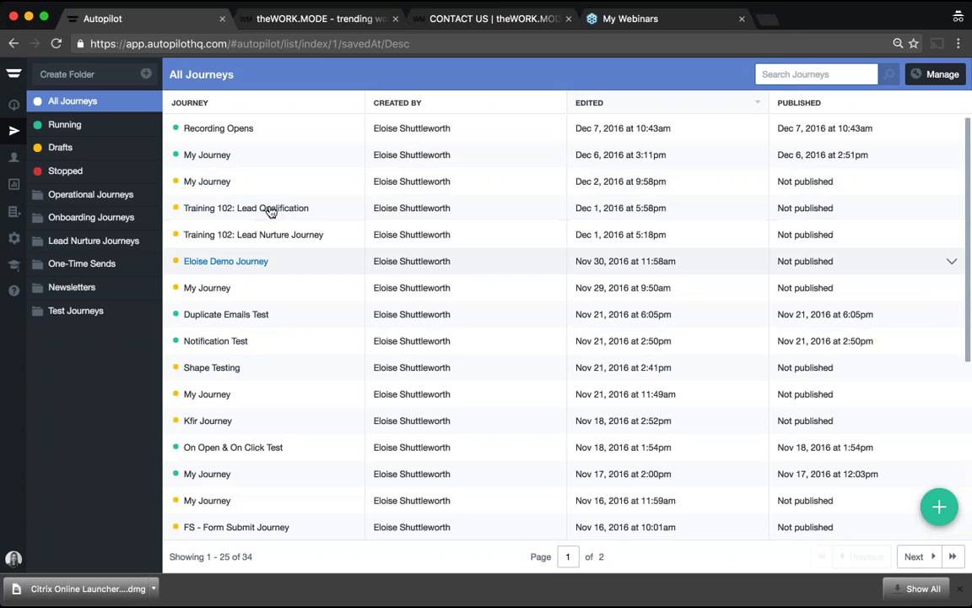
{"action": "left_click", "coordinate": [60, 127]}
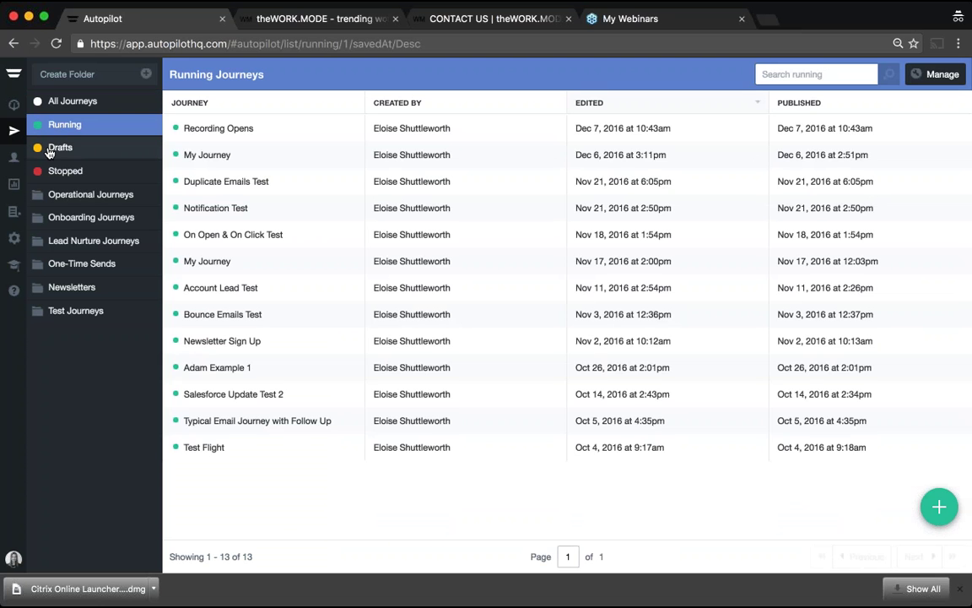
{"action": "left_click", "coordinate": [48, 152]}
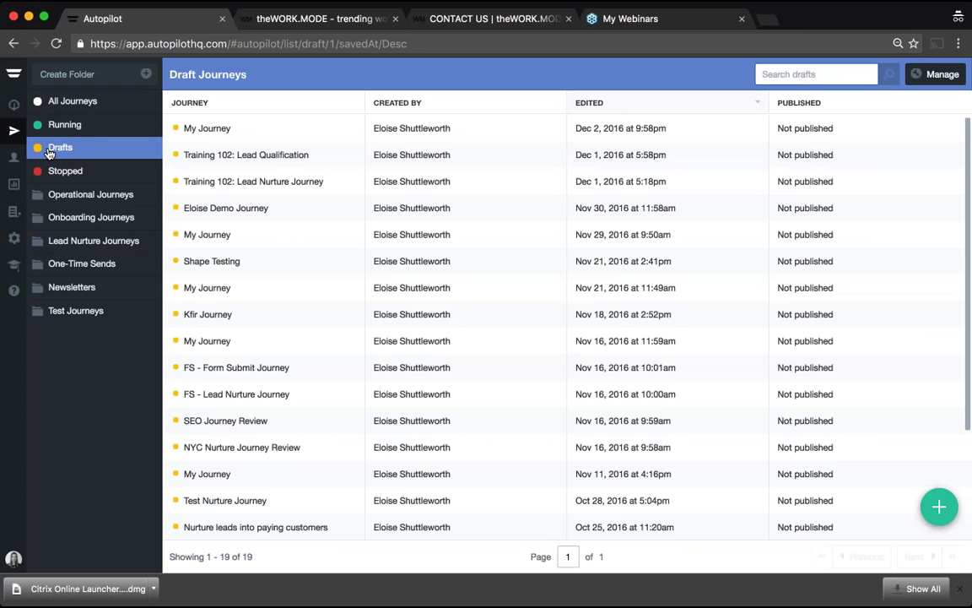
{"action": "left_click", "coordinate": [68, 171]}
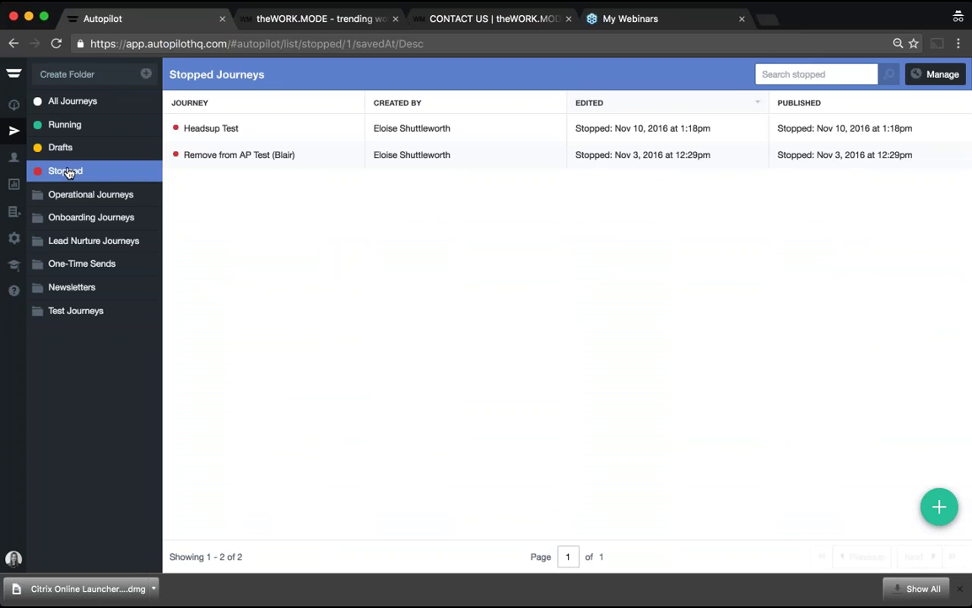
{"action": "left_click", "coordinate": [66, 127]}
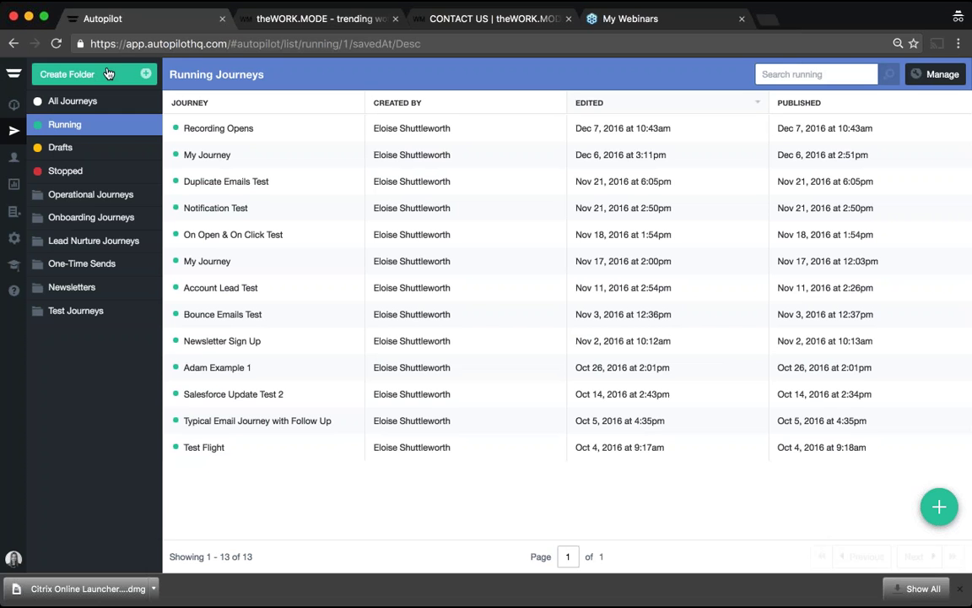
Step: From the All Journeys list, create a journey from scratch, named with the owner's first name followed by "Demo Journey"
{"action": "left_click", "coordinate": [82, 102]}
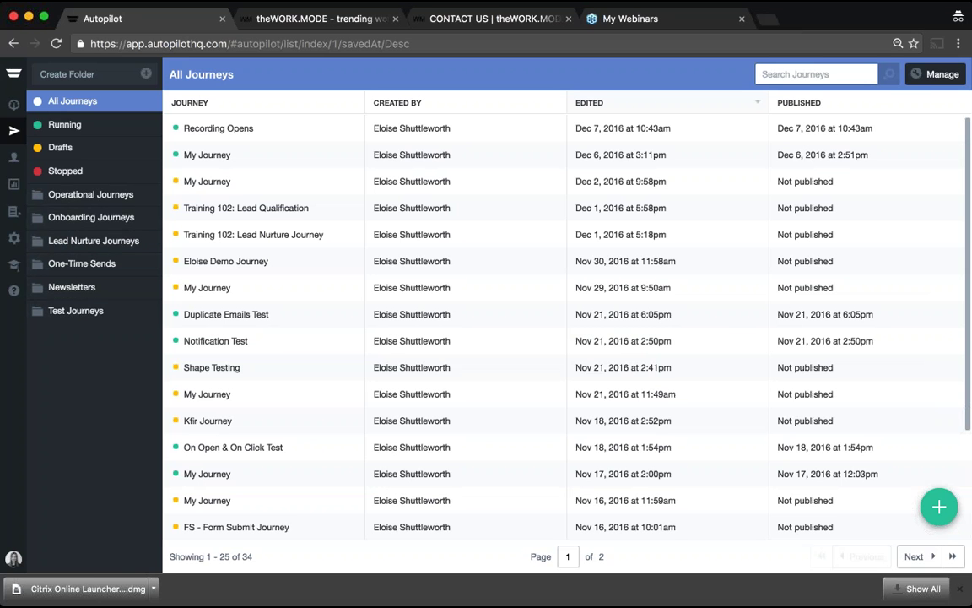
{"action": "mouse_move", "coordinate": [939, 508]}
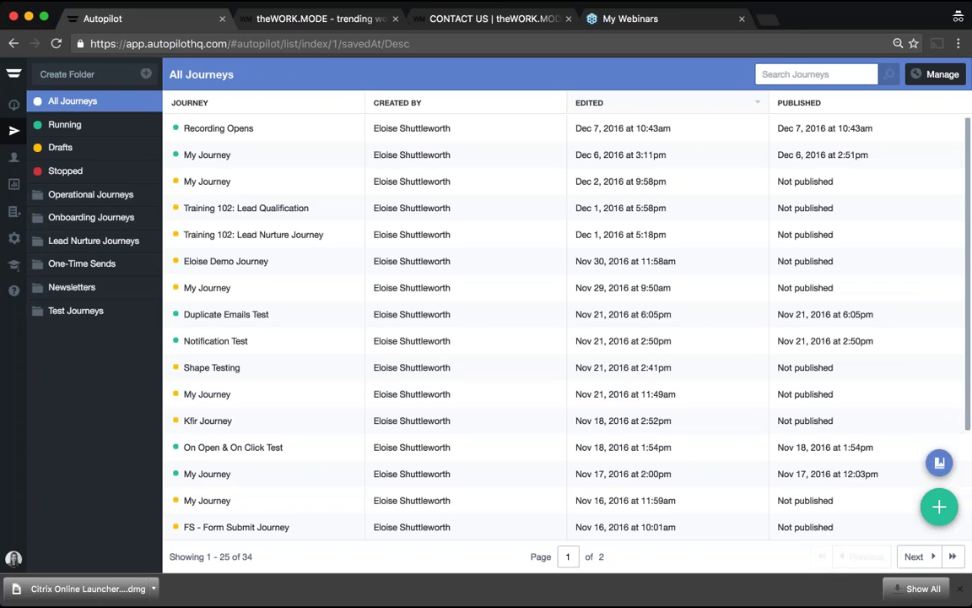
{"action": "left_click", "coordinate": [940, 509]}
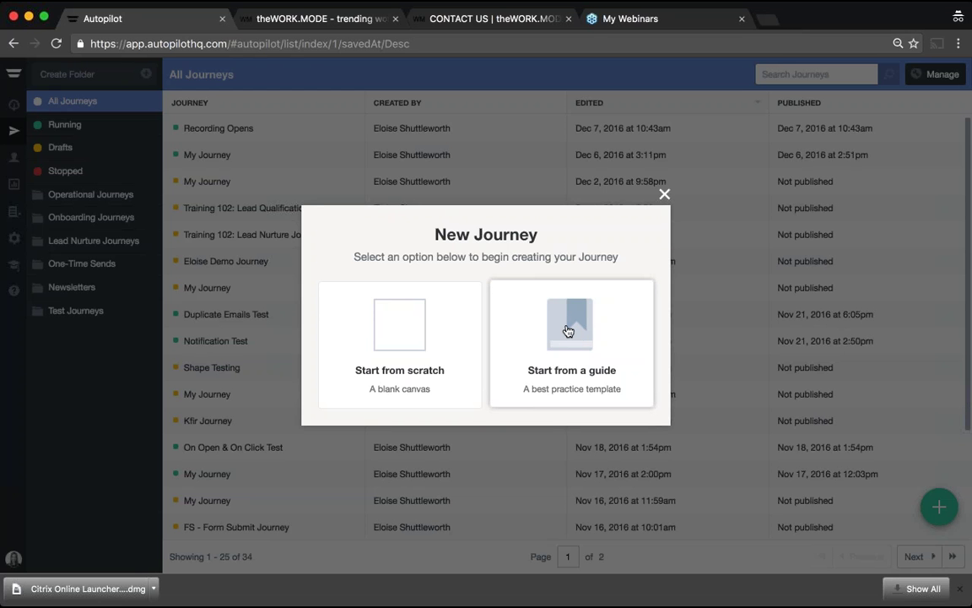
{"action": "left_click", "coordinate": [404, 324]}
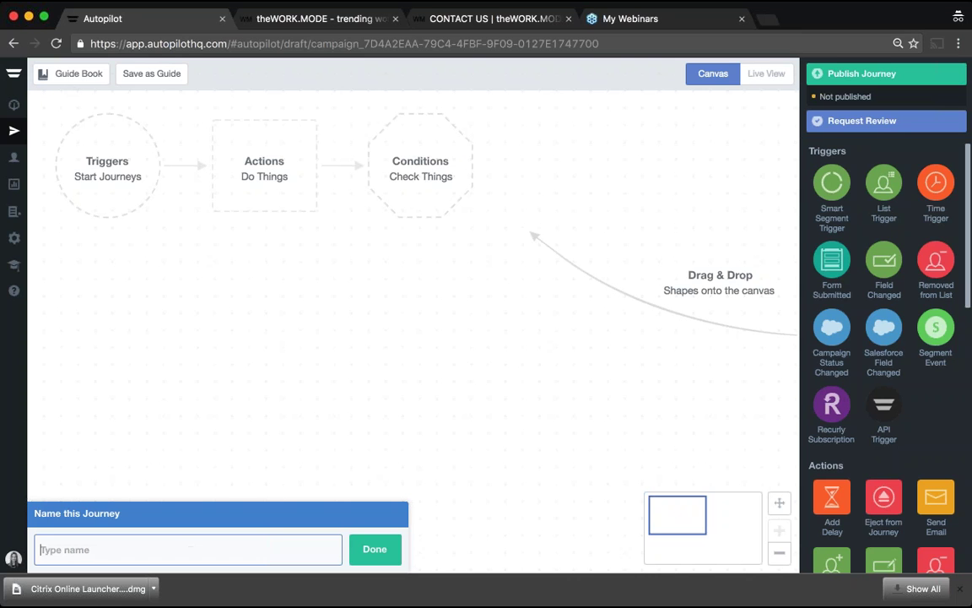
{"action": "type", "text": "Eloise Demo Journey"}
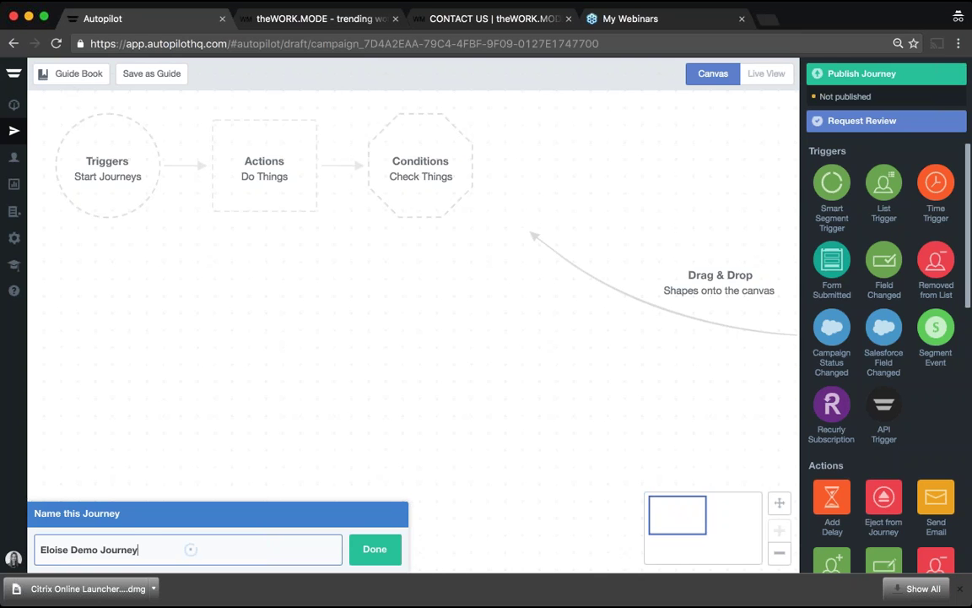
{"action": "key", "text": "Return"}
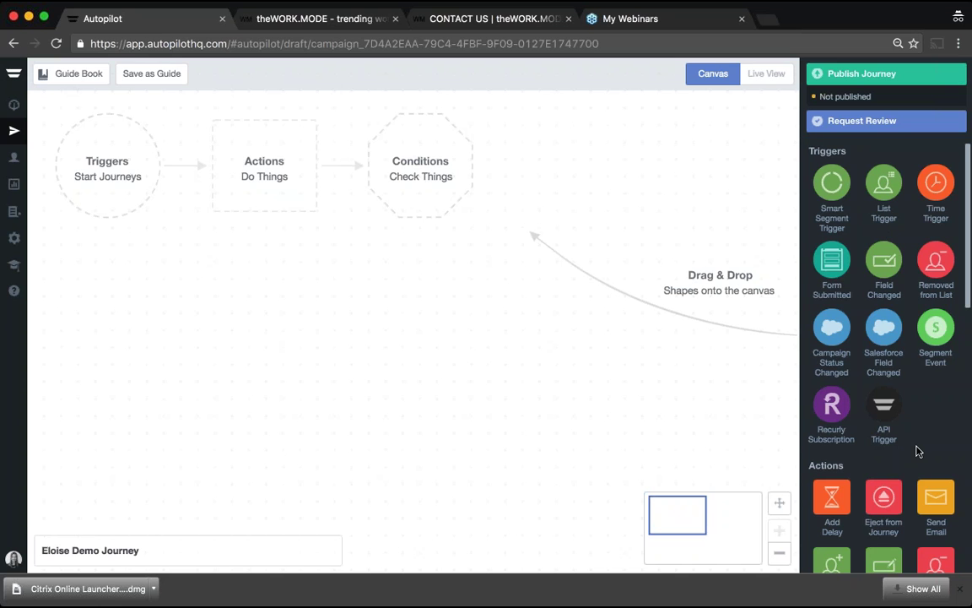
Step: Place a Form Submitted trigger on the journey canvas and a Send Email action beside it
{"action": "scroll", "coordinate": [914, 449], "scroll_direction": "down", "scroll_amount": 4}
{"action": "scroll", "coordinate": [918, 451], "scroll_direction": "down", "scroll_amount": 2}
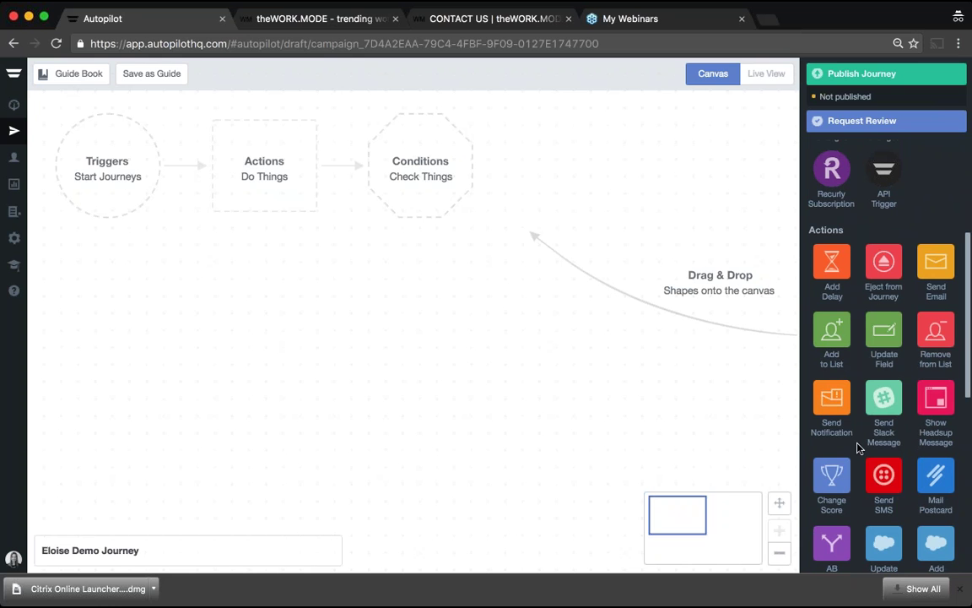
{"action": "scroll", "coordinate": [831, 472], "scroll_direction": "down", "scroll_amount": 10}
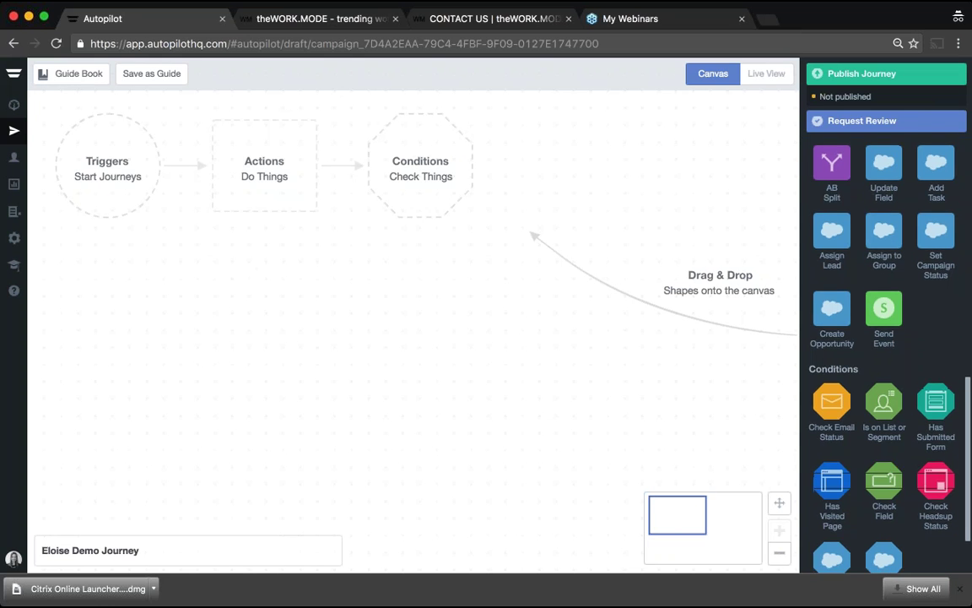
{"action": "scroll", "coordinate": [886, 338], "scroll_direction": "down", "scroll_amount": 2}
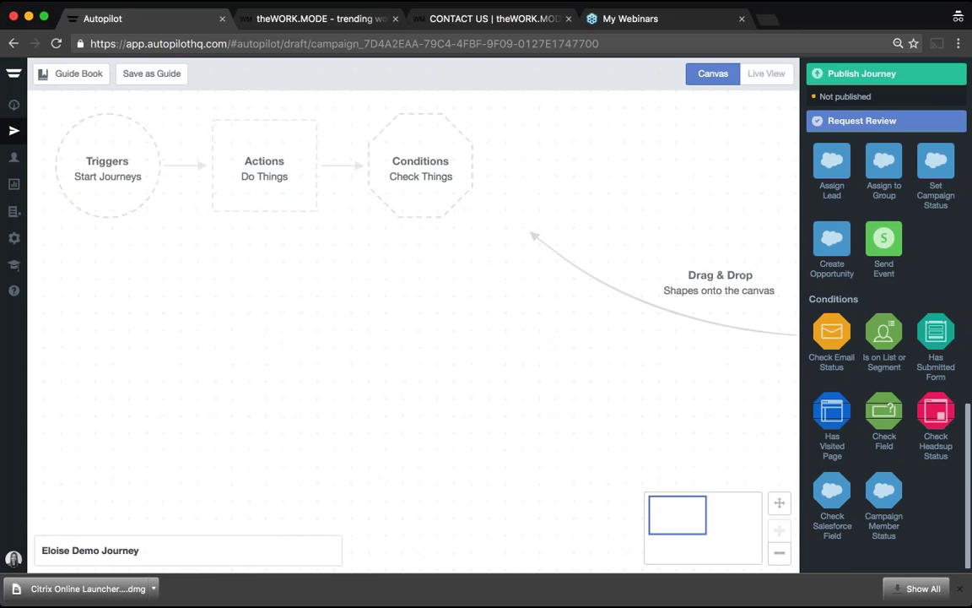
{"action": "scroll", "coordinate": [886, 337], "scroll_direction": "up", "scroll_amount": 10}
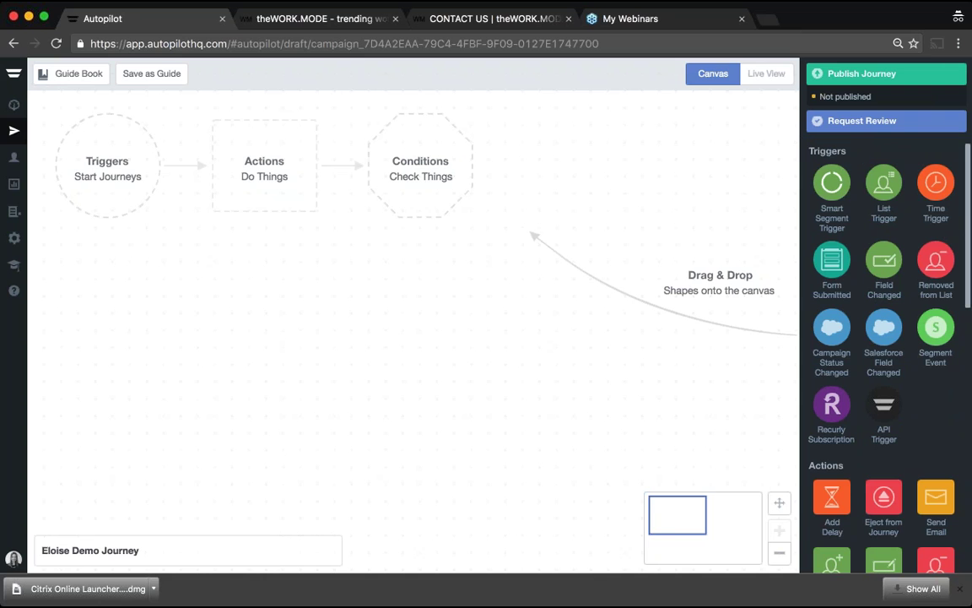
{"action": "left_click_drag", "start_coordinate": [833, 264], "coordinate": [129, 143]}
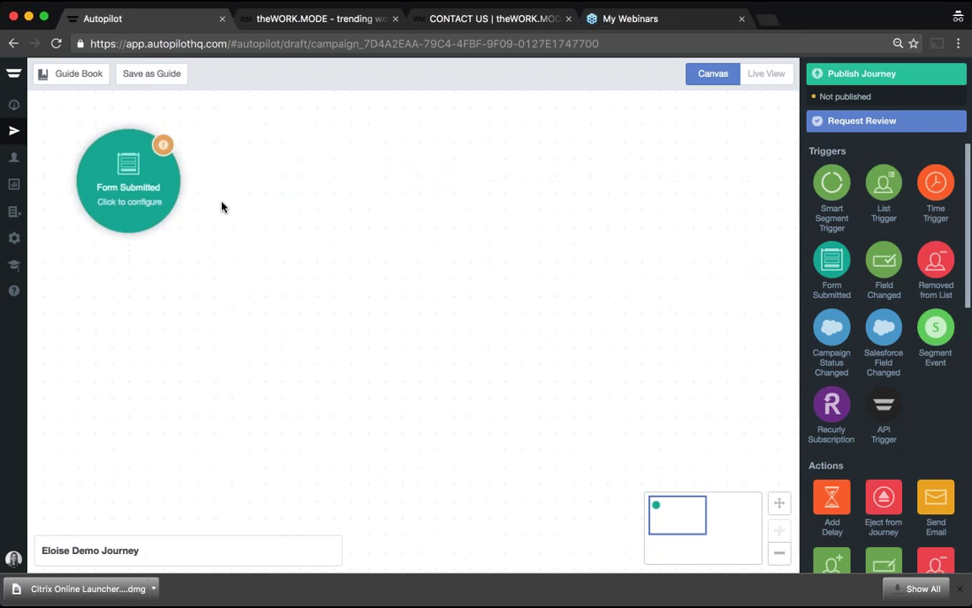
{"action": "scroll", "coordinate": [883, 338], "scroll_direction": "down", "scroll_amount": 3}
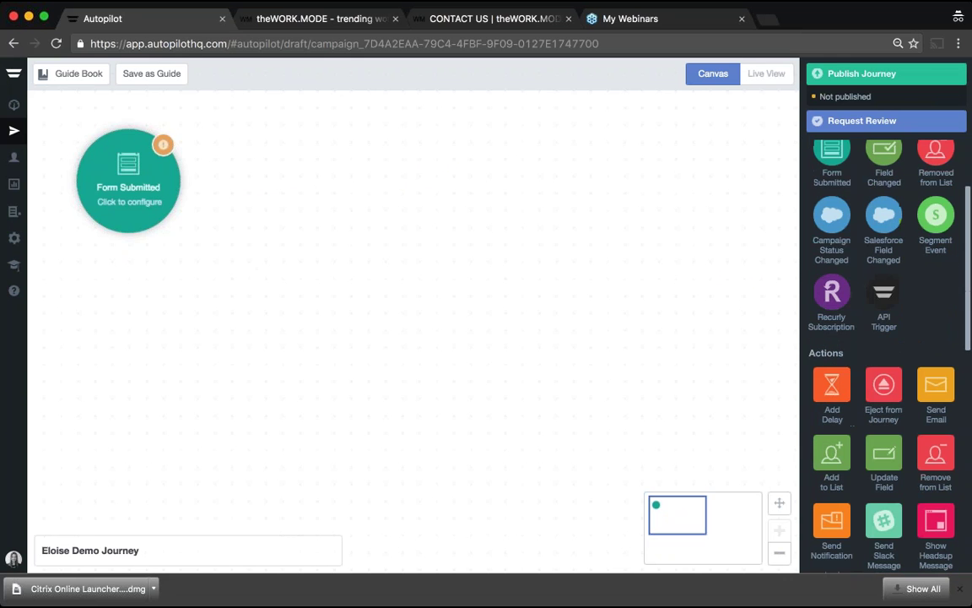
{"action": "left_click_drag", "start_coordinate": [936, 385], "coordinate": [324, 182]}
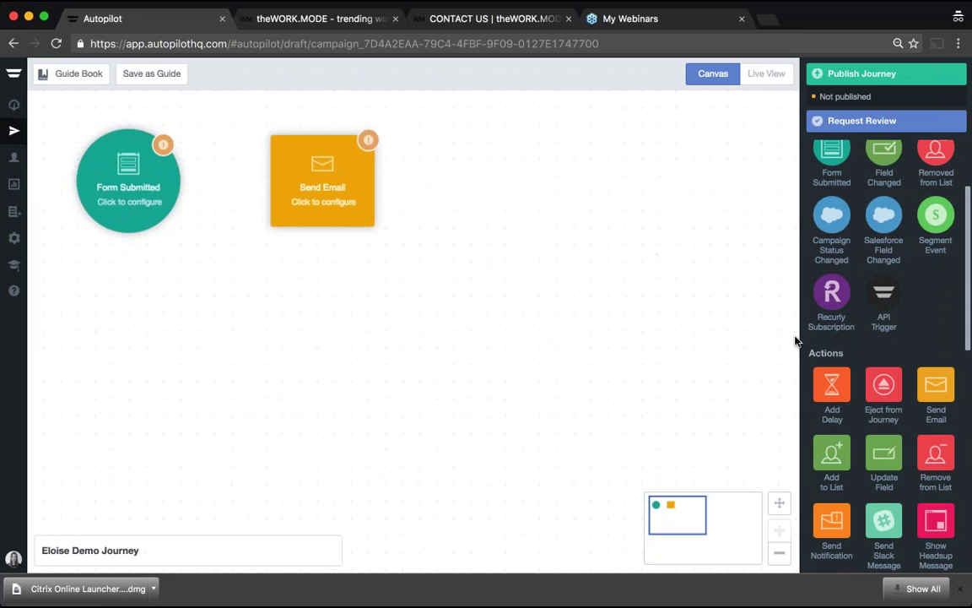
Step: Add a Send Notification action below the Form Submitted trigger and a Salesforce Assign Lead action below Send Email
{"action": "scroll", "coordinate": [844, 338], "scroll_direction": "up", "scroll_amount": 4}
{"action": "scroll", "coordinate": [897, 397], "scroll_direction": "down", "scroll_amount": 3}
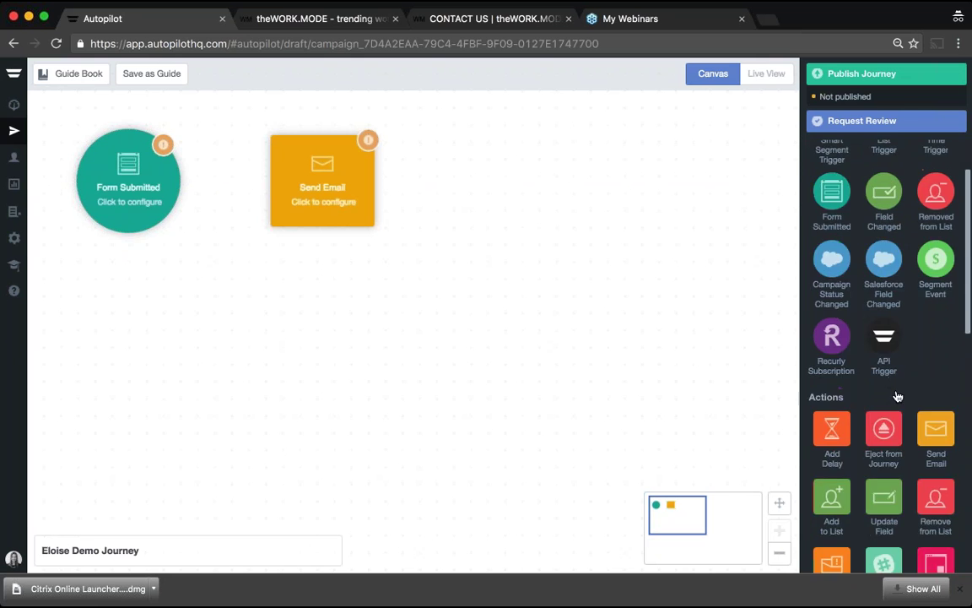
{"action": "scroll", "coordinate": [897, 397], "scroll_direction": "down", "scroll_amount": 3}
{"action": "left_click_drag", "start_coordinate": [831, 367], "coordinate": [126, 368]}
{"action": "scroll", "coordinate": [869, 478], "scroll_direction": "down", "scroll_amount": 4}
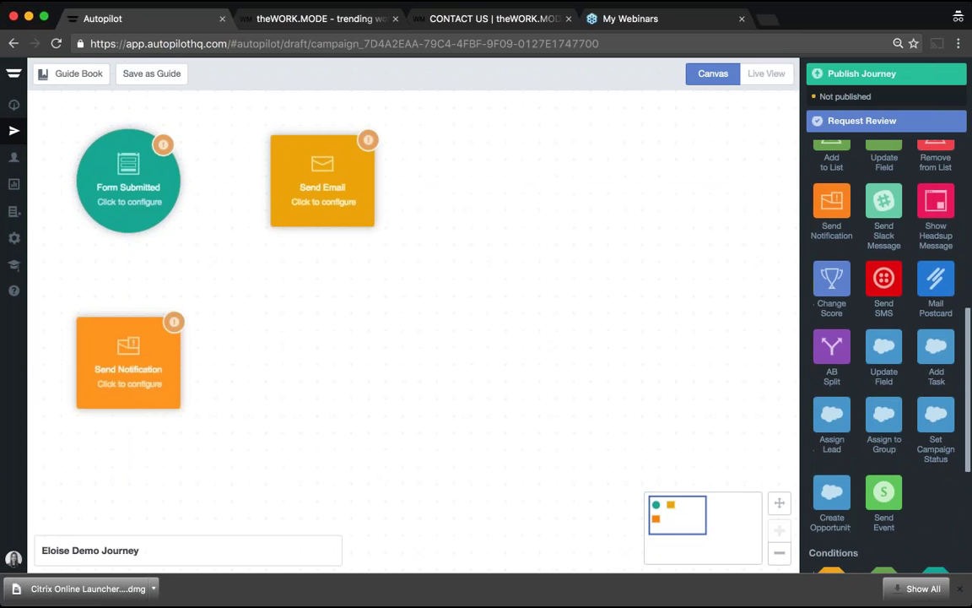
{"action": "left_click_drag", "start_coordinate": [841, 419], "coordinate": [323, 362]}
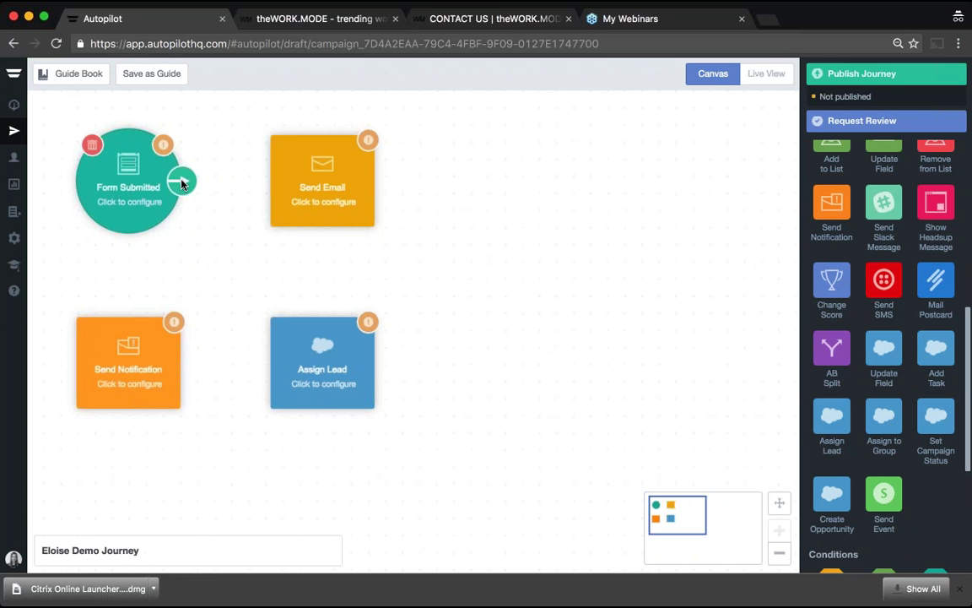
Step: Connect the Form Submitted trigger to the Send Email, Send Notification and Assign Lead actions
{"action": "left_click_drag", "start_coordinate": [181, 184], "coordinate": [292, 186]}
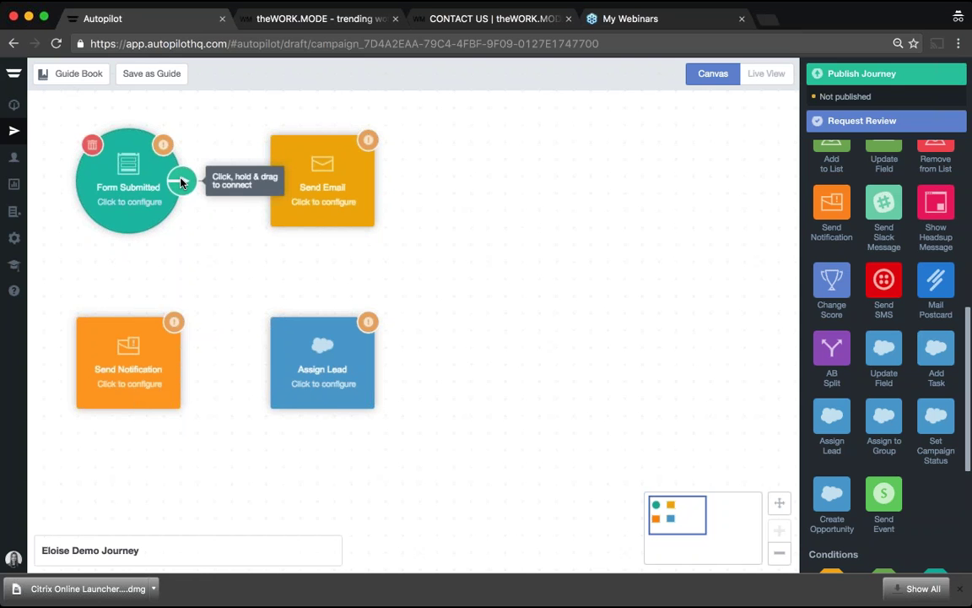
{"action": "left_click_drag", "start_coordinate": [180, 182], "coordinate": [133, 352]}
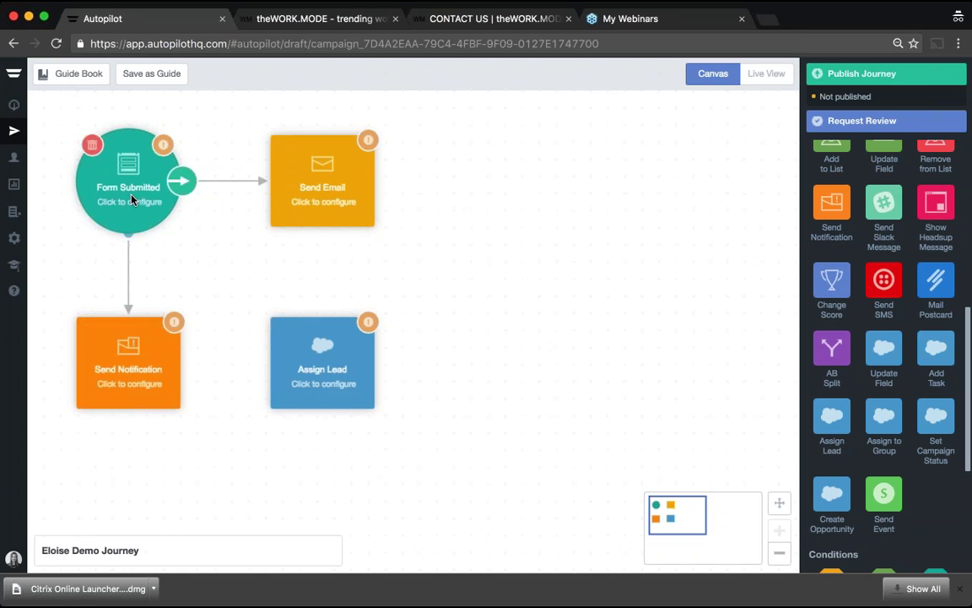
{"action": "left_click_drag", "start_coordinate": [182, 180], "coordinate": [294, 343]}
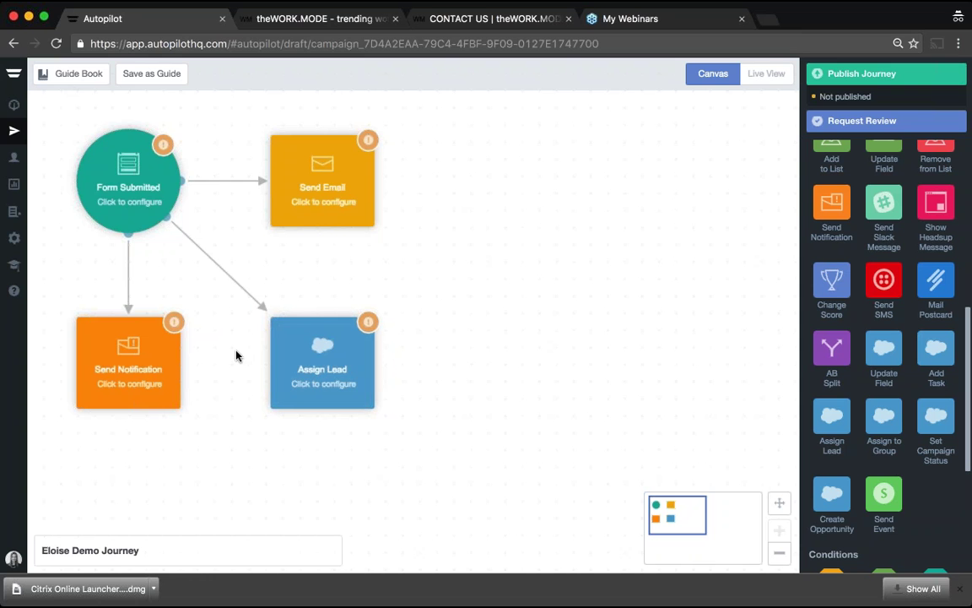
Step: Start tracking a new form for the Form Submitted trigger, named "Newsletter Subscription Form"
{"action": "left_click", "coordinate": [126, 184]}
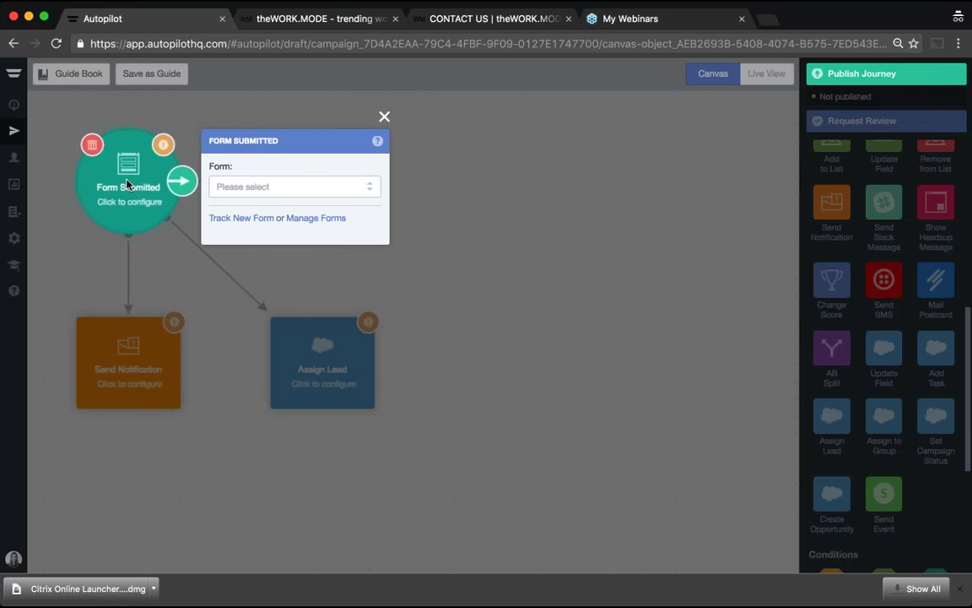
{"action": "left_click", "coordinate": [240, 219]}
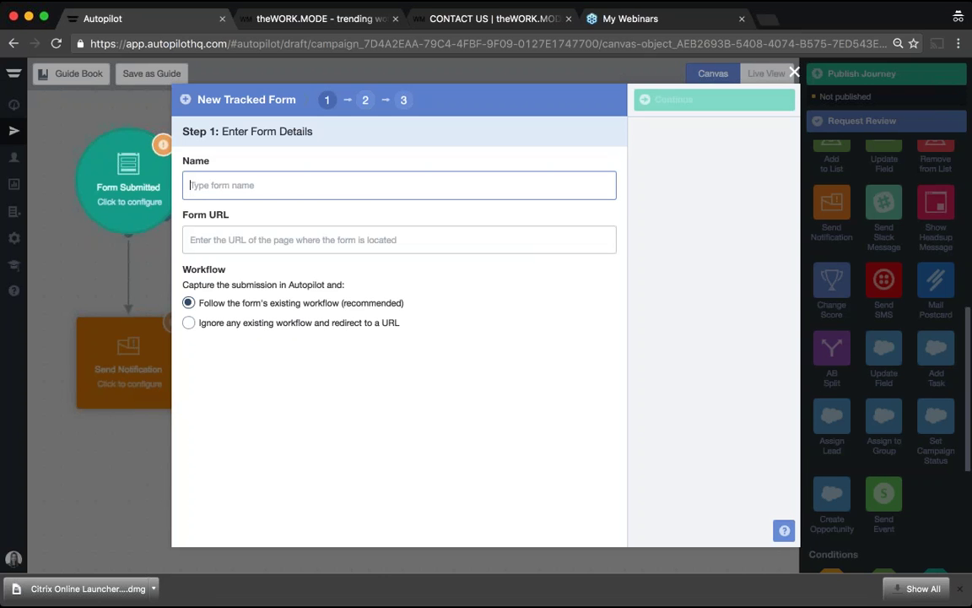
{"action": "type", "text": "Newsletter Subscription Form"}
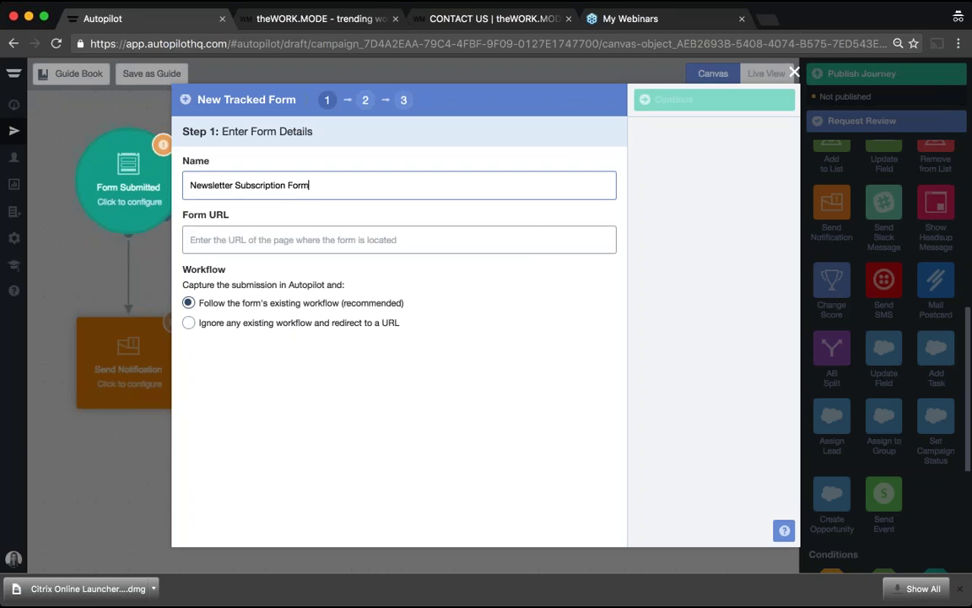
{"action": "left_click", "coordinate": [399, 240]}
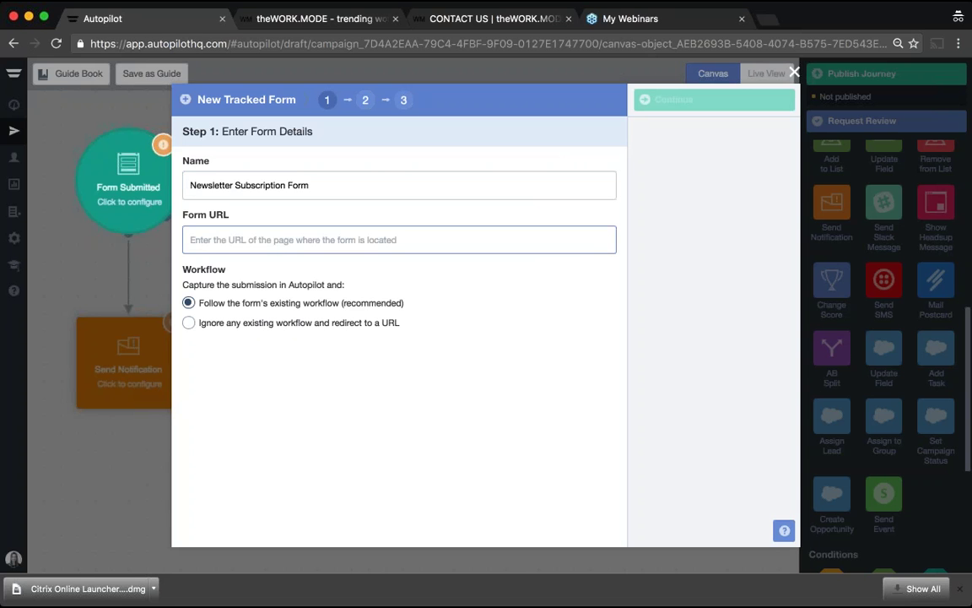
{"action": "left_click", "coordinate": [485, 22]}
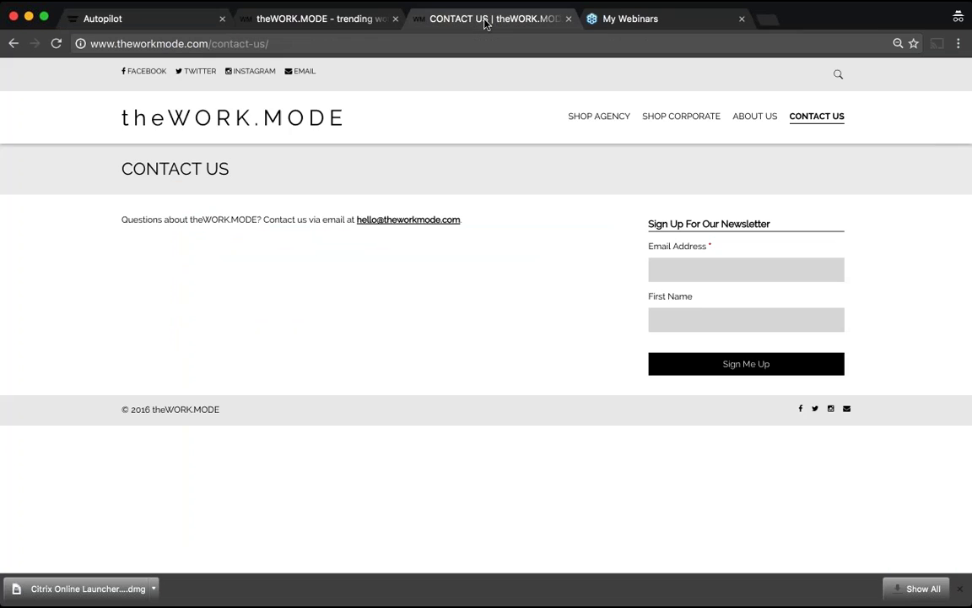
{"action": "left_click", "coordinate": [372, 50]}
{"action": "key", "text": "super+c"}
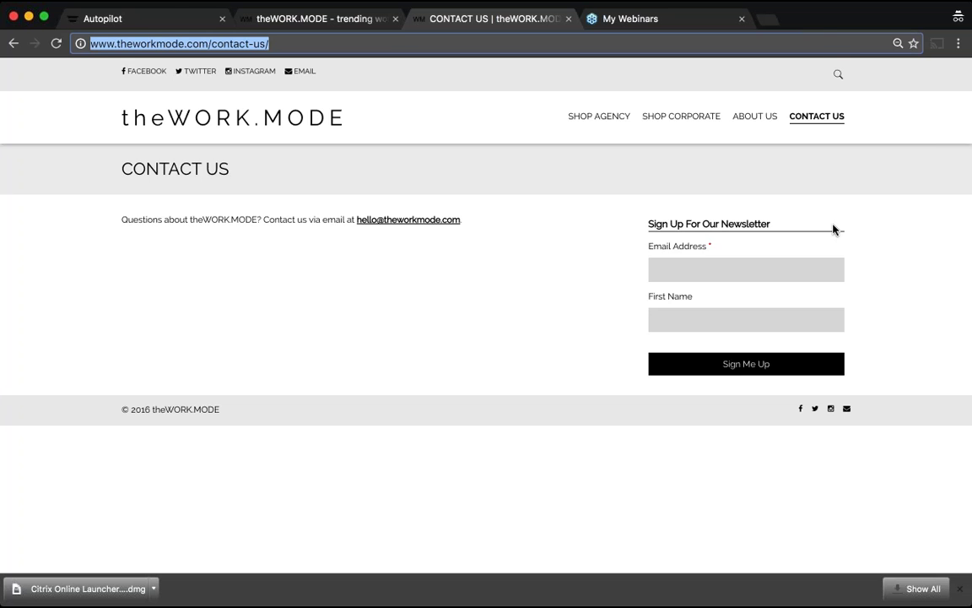
{"action": "left_click", "coordinate": [156, 19]}
{"action": "key", "text": "super+v"}
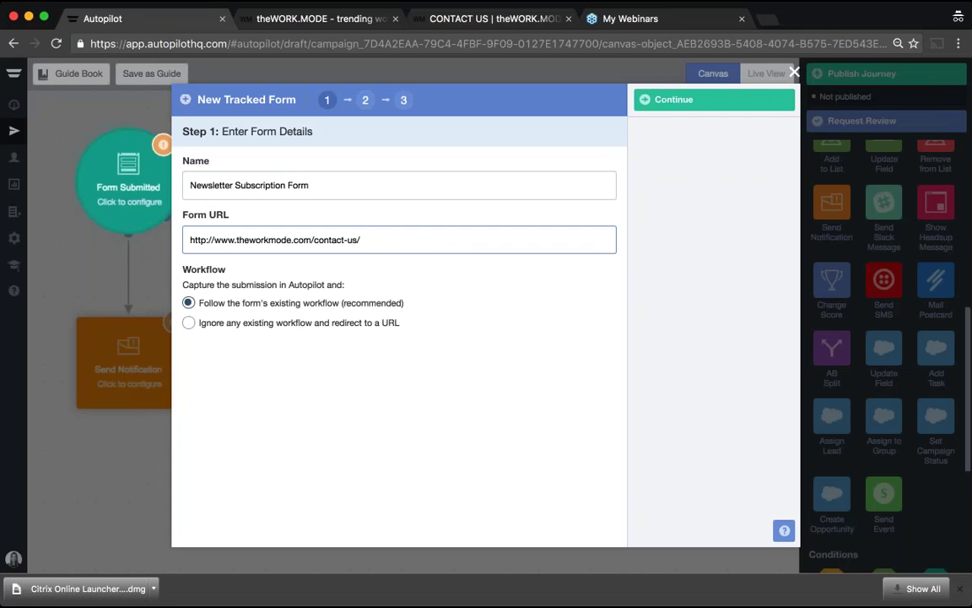
{"action": "left_click", "coordinate": [713, 100]}
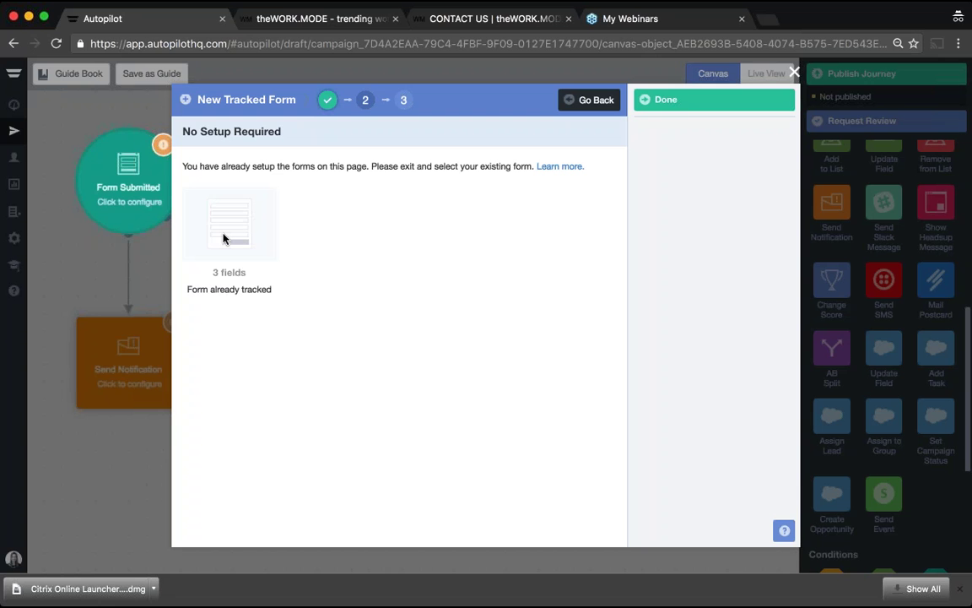
{"action": "left_click", "coordinate": [690, 109]}
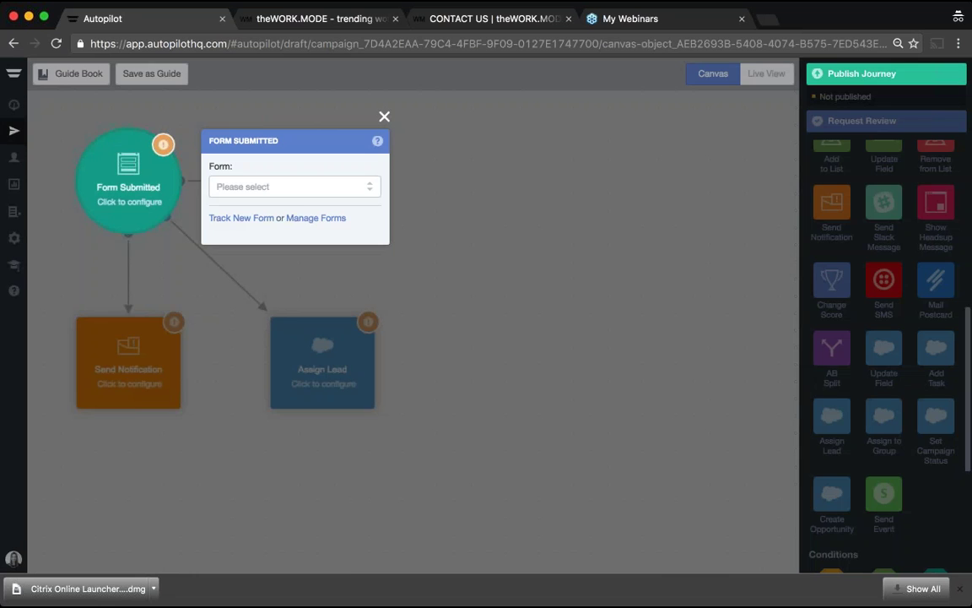
Step: Try to delete the Newsletter Sign Up form in the Form Manager, and return to the trigger's settings
{"action": "left_click", "coordinate": [341, 218]}
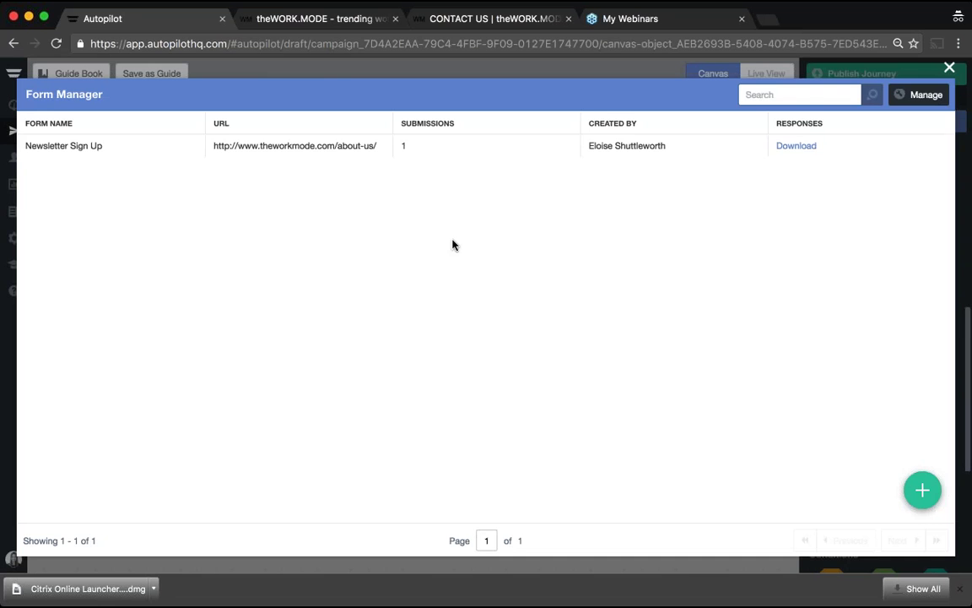
{"action": "left_click", "coordinate": [945, 146]}
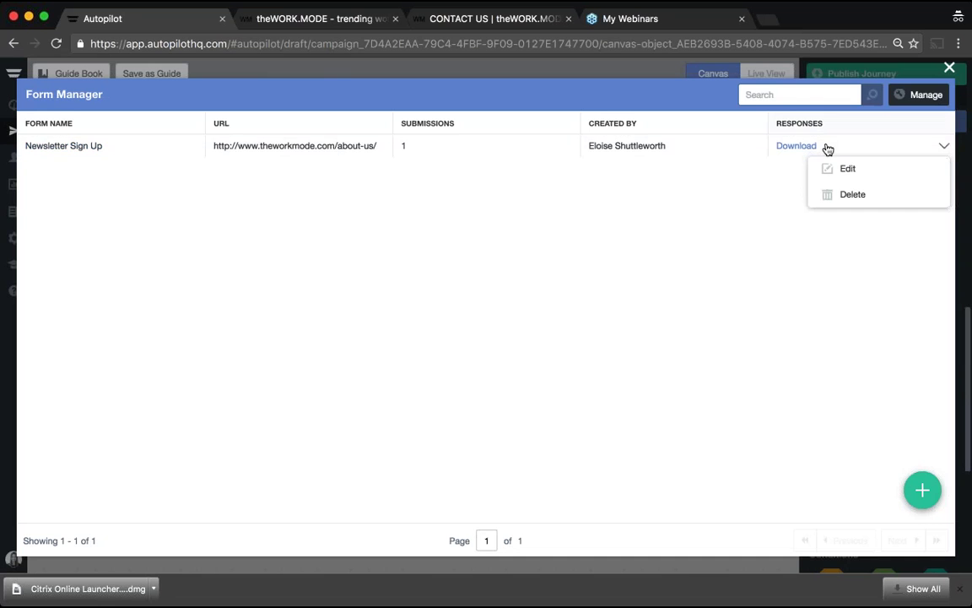
{"action": "left_click", "coordinate": [852, 195]}
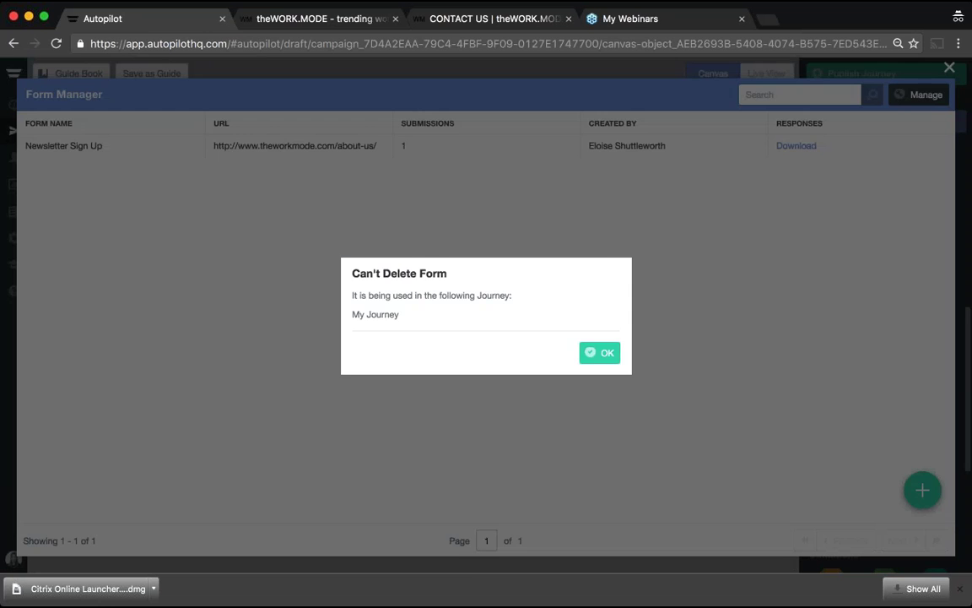
{"action": "left_click", "coordinate": [599, 352]}
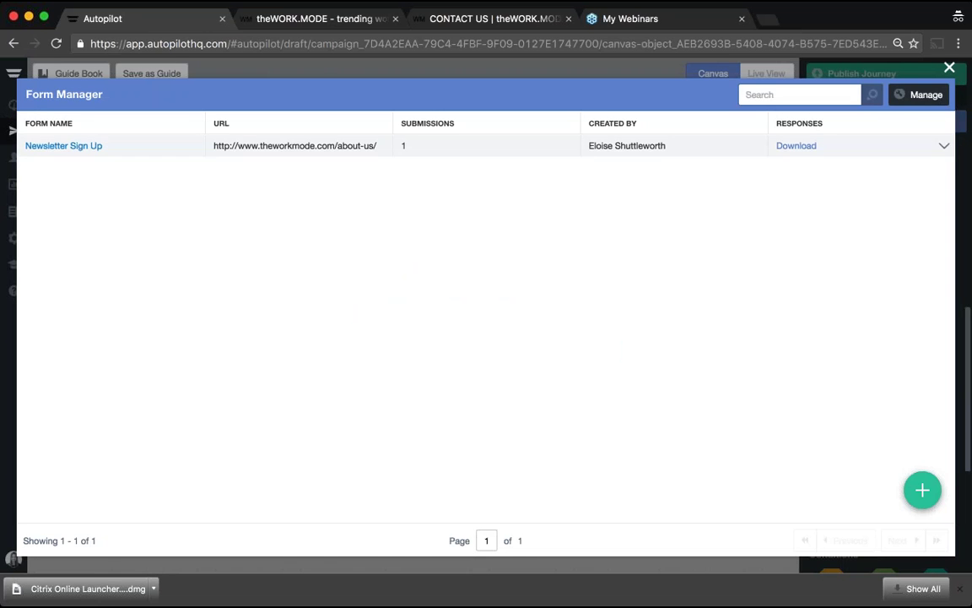
{"action": "left_click", "coordinate": [944, 146]}
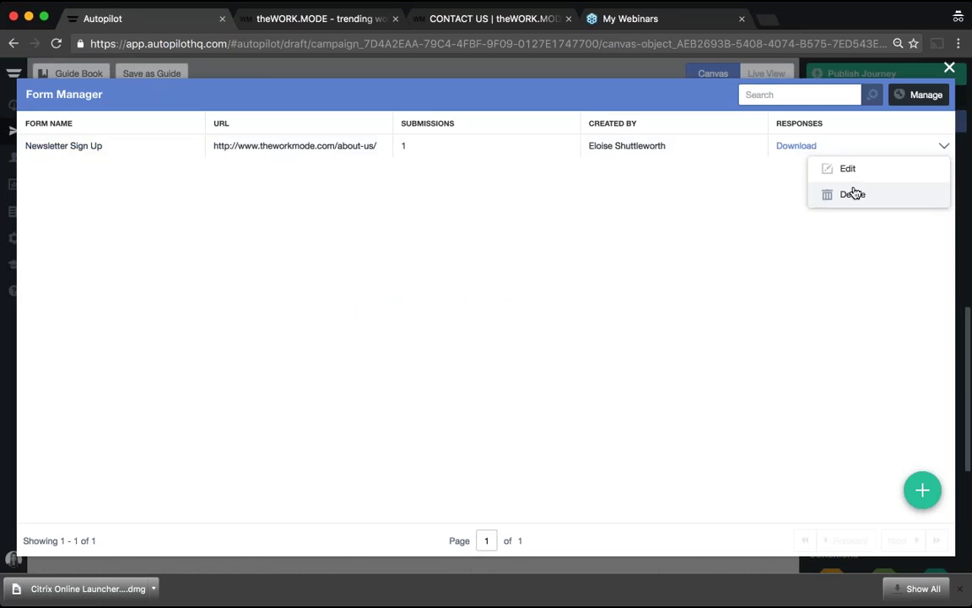
{"action": "left_click", "coordinate": [854, 193]}
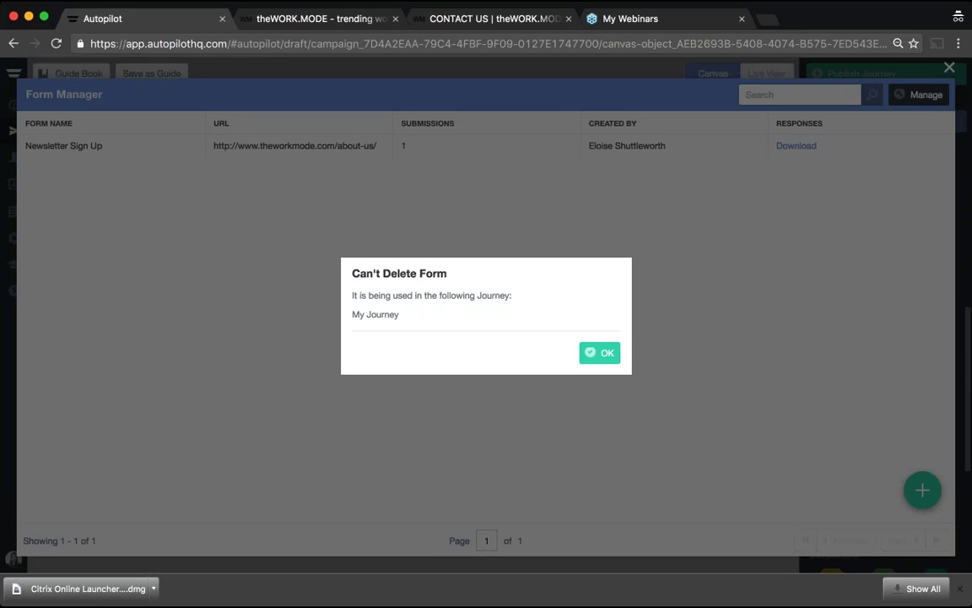
{"action": "left_click", "coordinate": [599, 352]}
{"action": "left_click", "coordinate": [949, 67]}
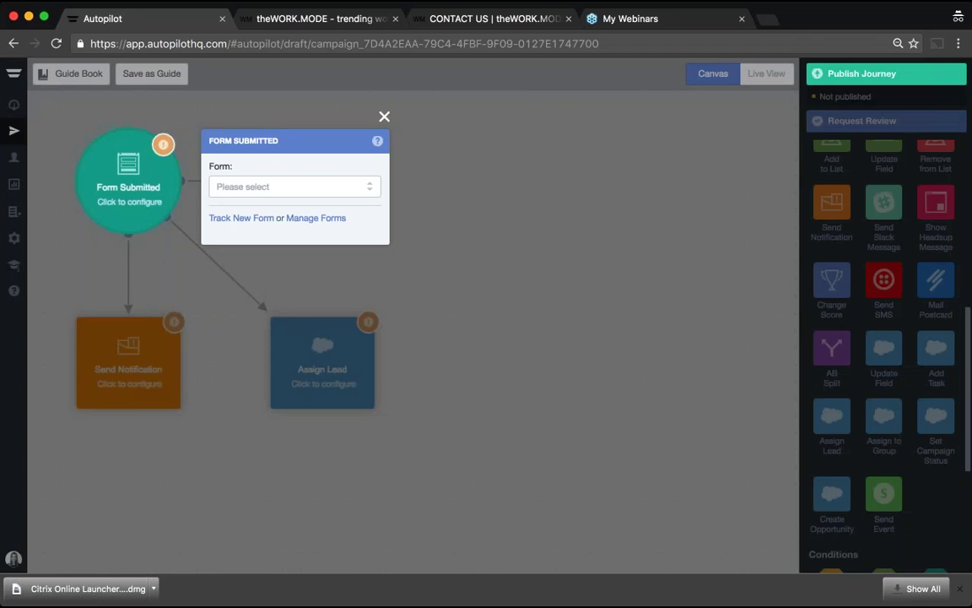
Step: Open the tracked Newsletter Sign Up form for editing from the Form Submitted trigger, and proceed with its existing details to field mapping
{"action": "left_click", "coordinate": [384, 117]}
{"action": "left_click", "coordinate": [123, 194]}
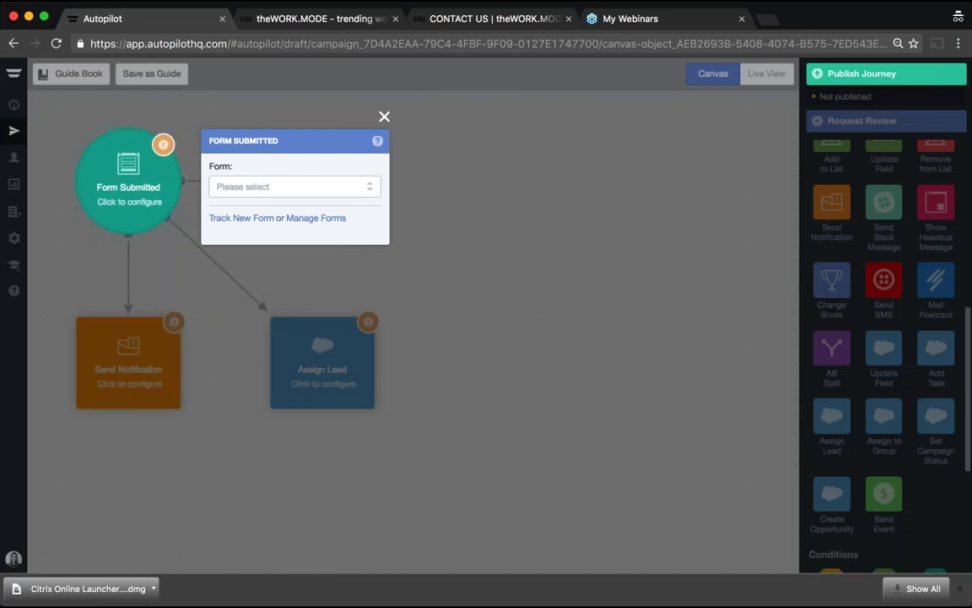
{"action": "left_click", "coordinate": [318, 217]}
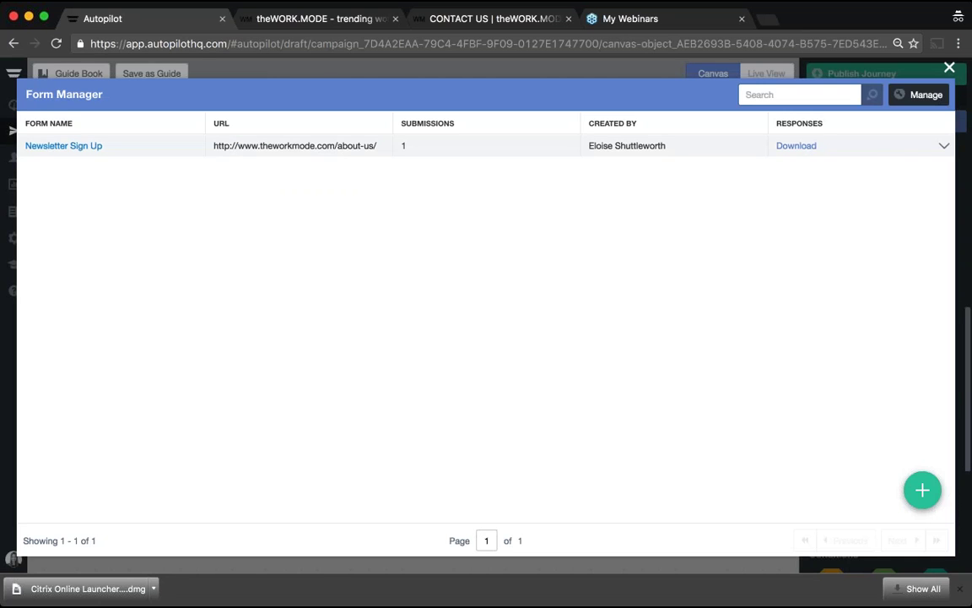
{"action": "left_click", "coordinate": [66, 148]}
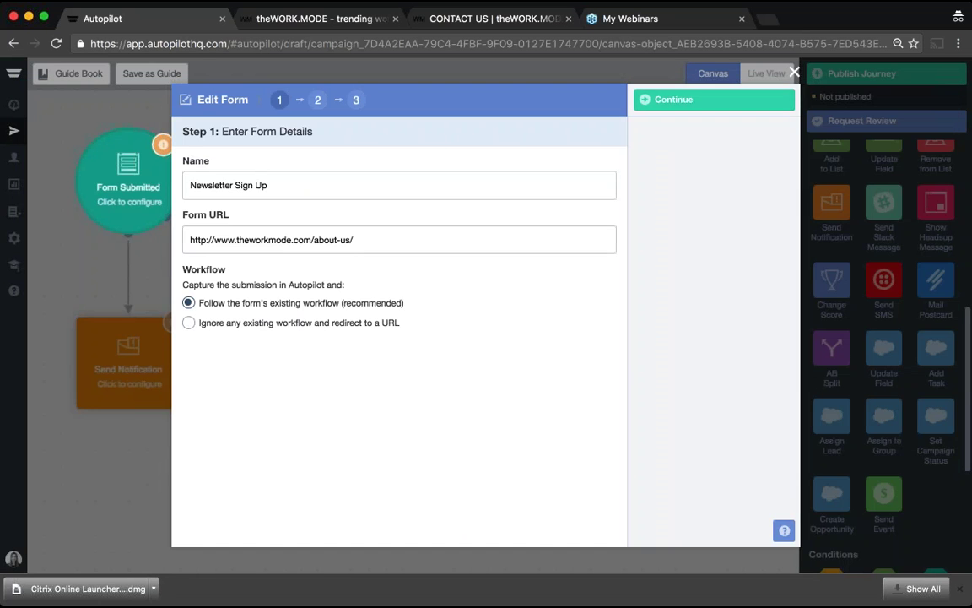
{"action": "left_click", "coordinate": [709, 100]}
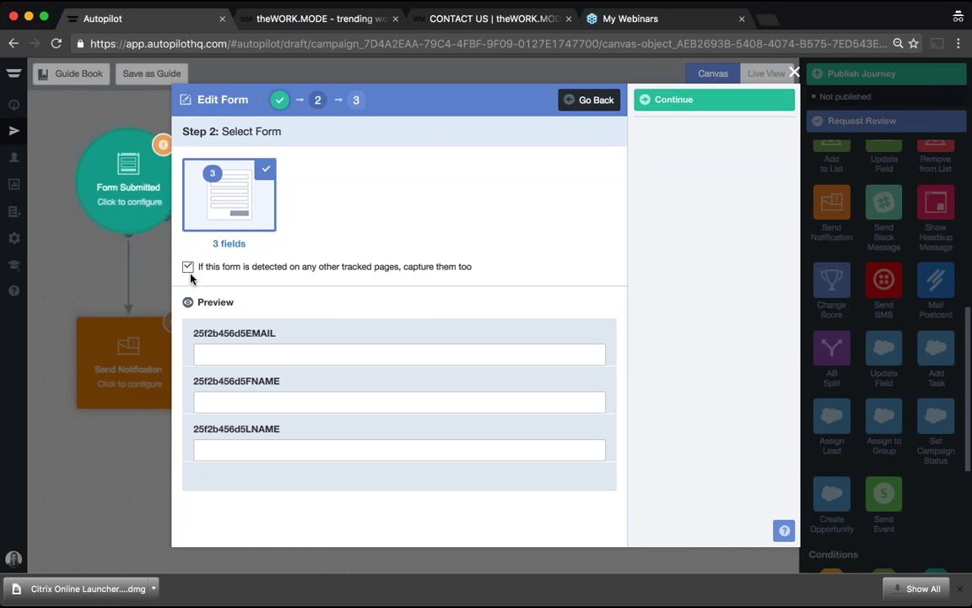
{"action": "left_click", "coordinate": [673, 100]}
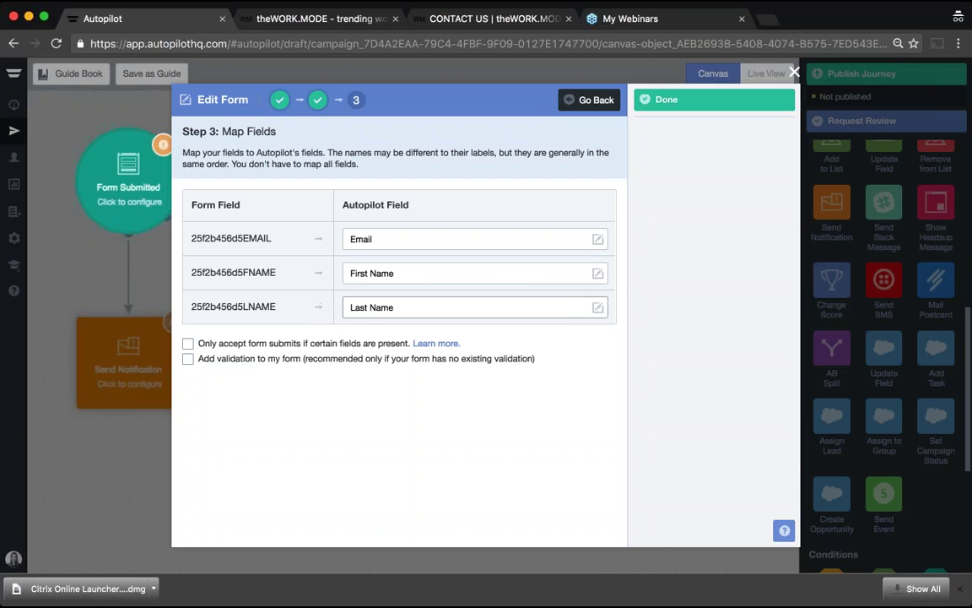
Step: Browse the Autopilot fields available for the form's 25f2b456d5LNAME field, and clear its current mapping
{"action": "left_click", "coordinate": [580, 312]}
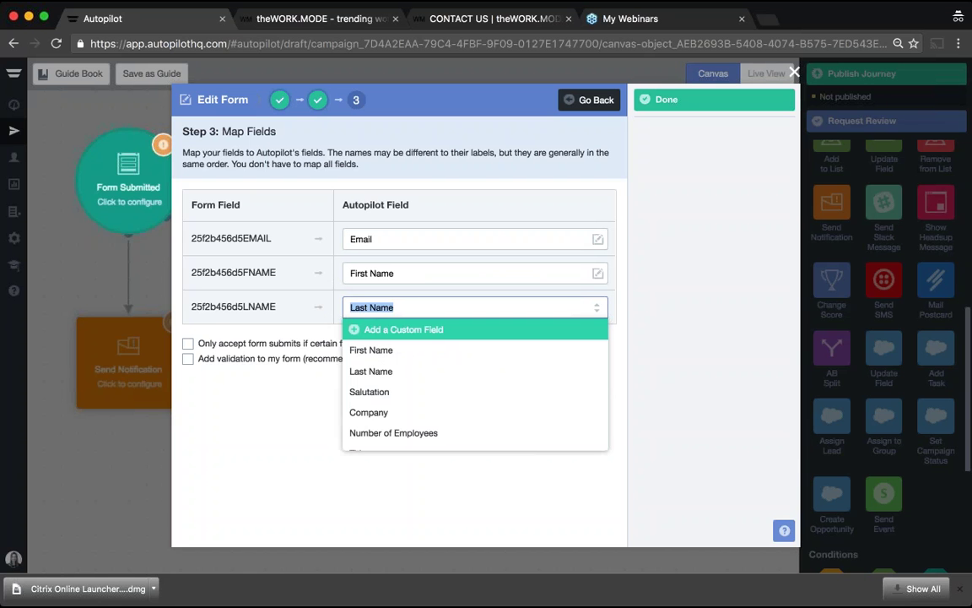
{"action": "scroll", "coordinate": [404, 388], "scroll_direction": "down", "scroll_amount": 3}
{"action": "scroll", "coordinate": [404, 388], "scroll_direction": "down", "scroll_amount": 10}
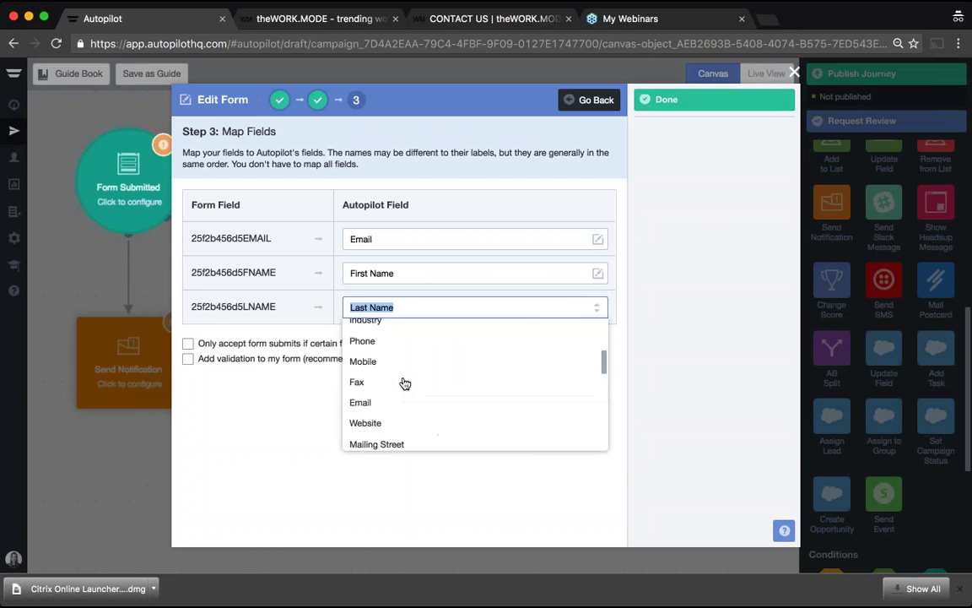
{"action": "scroll", "coordinate": [404, 384], "scroll_direction": "up", "scroll_amount": 13}
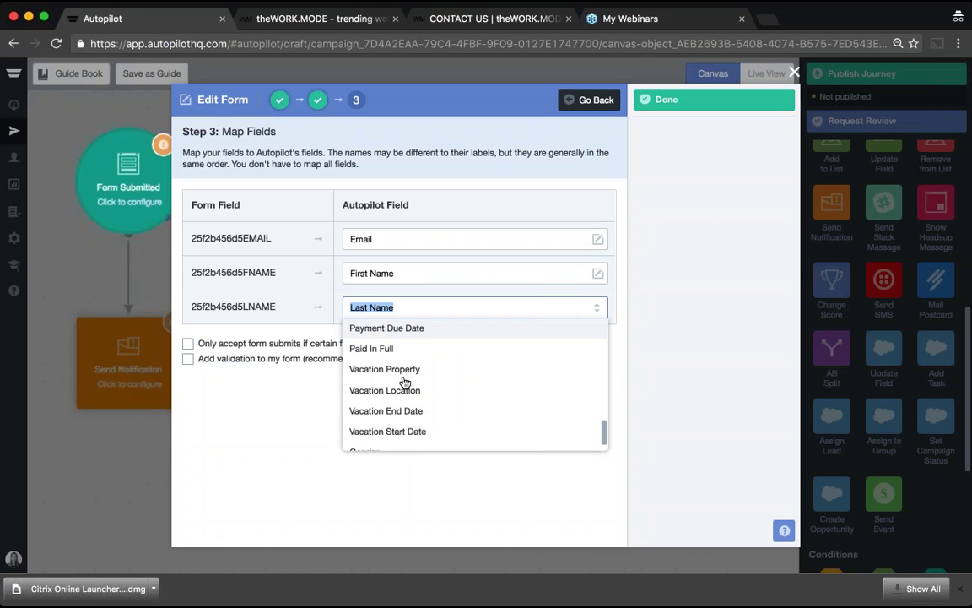
{"action": "left_click", "coordinate": [449, 308]}
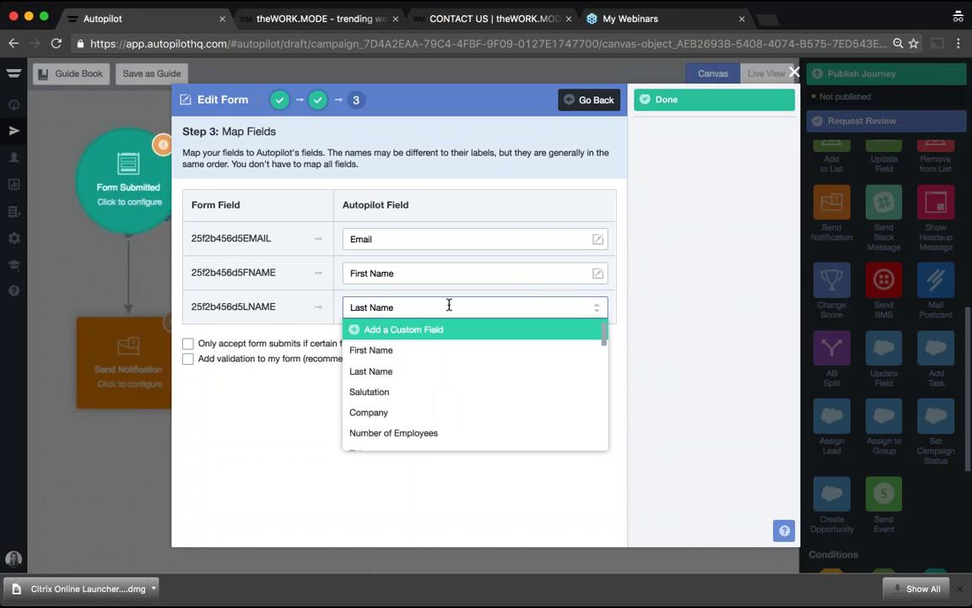
{"action": "key", "text": "BackSpace"}
{"action": "key", "text": "BackSpace"}
{"action": "key", "text": "BackSpace"}
{"action": "key", "text": "BackSpace"}
{"action": "key", "text": "BackSpace"}
{"action": "key", "text": "BackSpace"}
{"action": "key", "text": "BackSpace"}
{"action": "key", "text": "BackSpace"}
{"action": "key", "text": "BackSpace"}
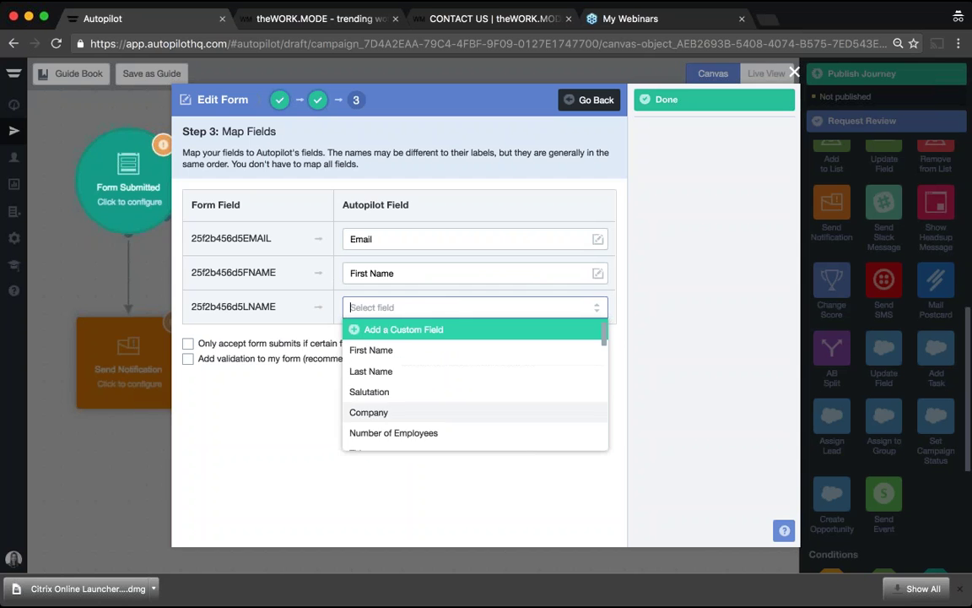
{"action": "left_click", "coordinate": [274, 444]}
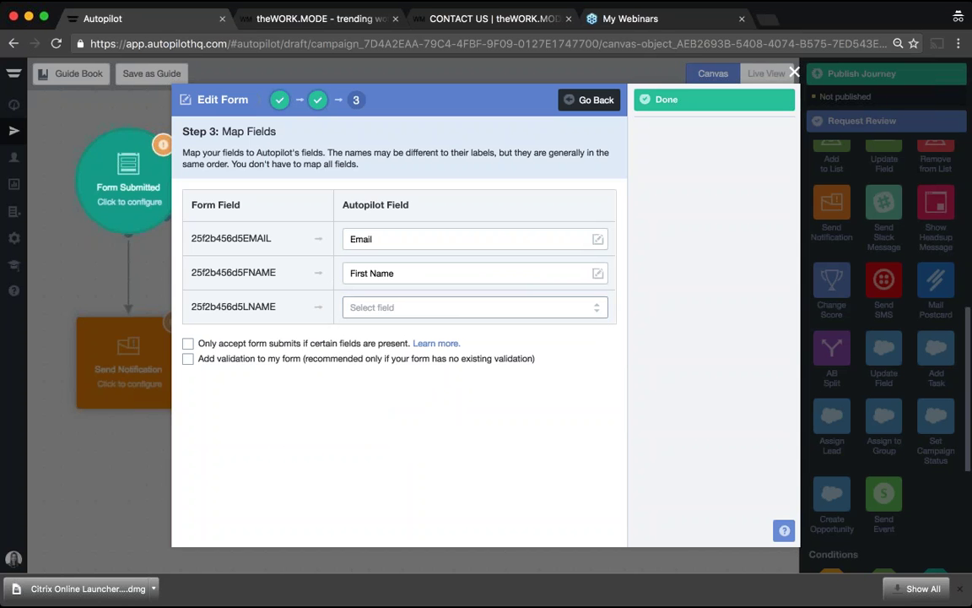
Step: Map the form's 25f2b456d5LNAME field to Last Name and complete the form setup
{"action": "left_click", "coordinate": [598, 316]}
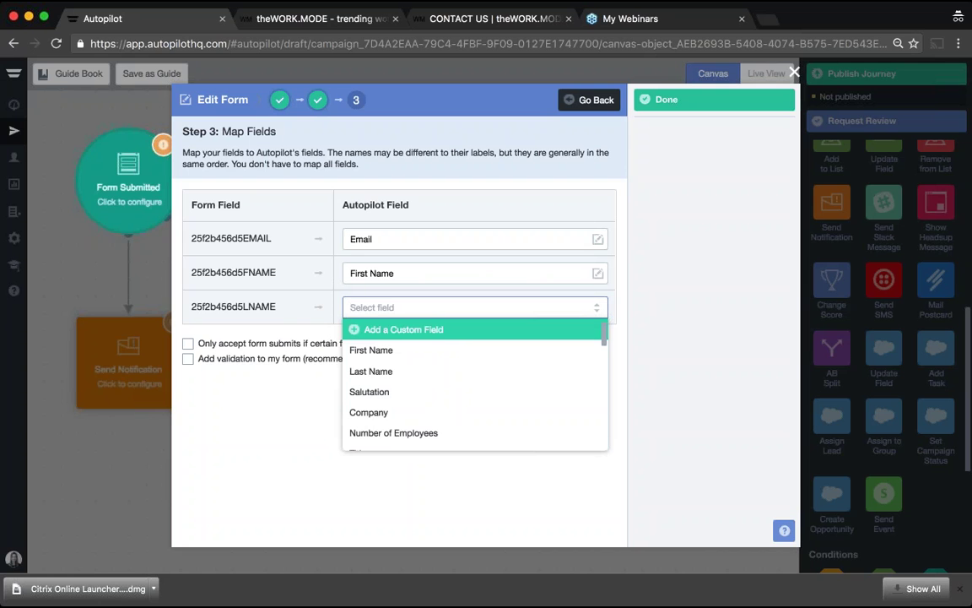
{"action": "left_click", "coordinate": [377, 371]}
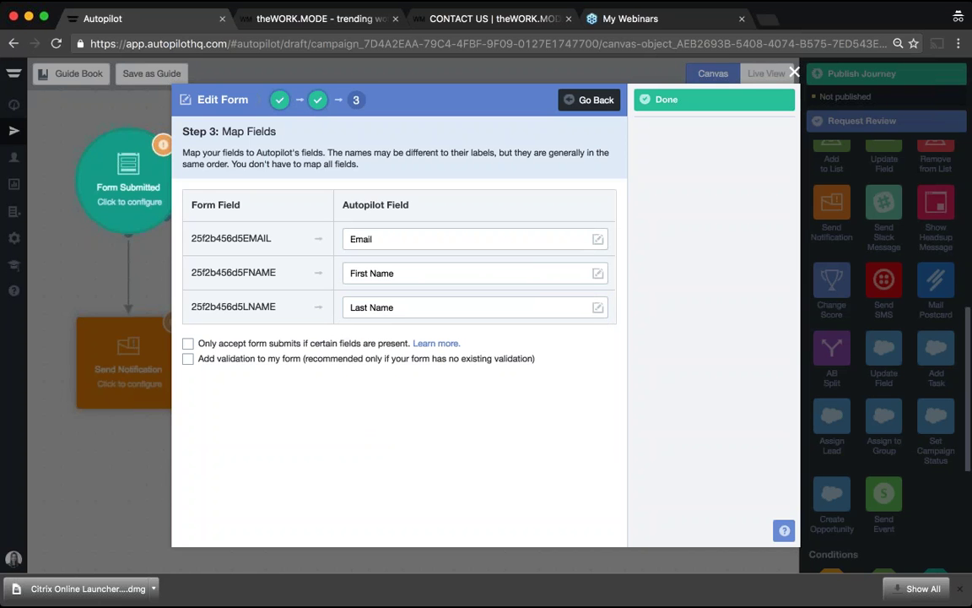
{"action": "left_click", "coordinate": [710, 104]}
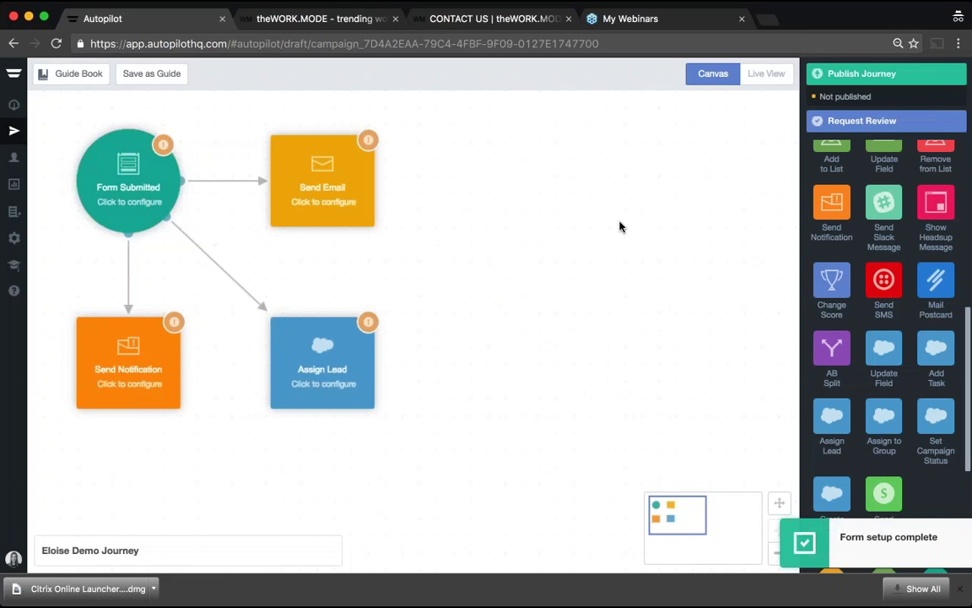
Step: Browse the Send Email action's existing emails, and start a new template-based email named with the owner's first name plus "Demo Template"
{"action": "mouse_move", "coordinate": [140, 191]}
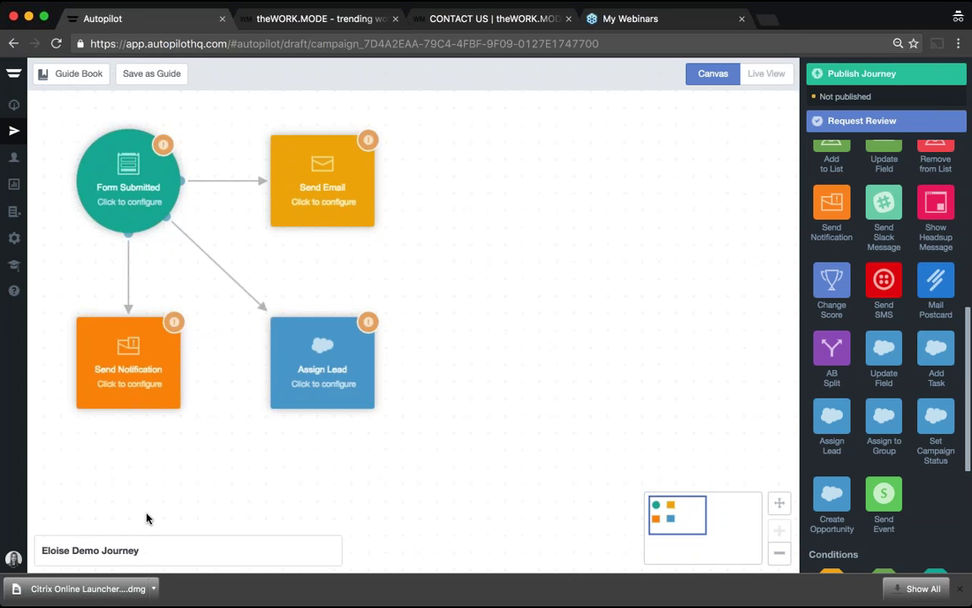
{"action": "left_click", "coordinate": [323, 170]}
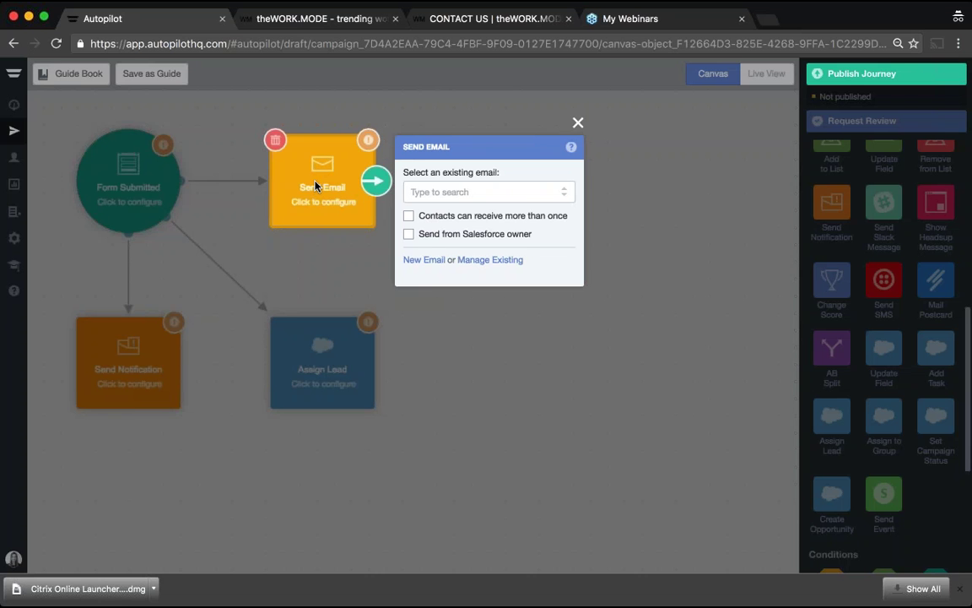
{"action": "left_click", "coordinate": [524, 193]}
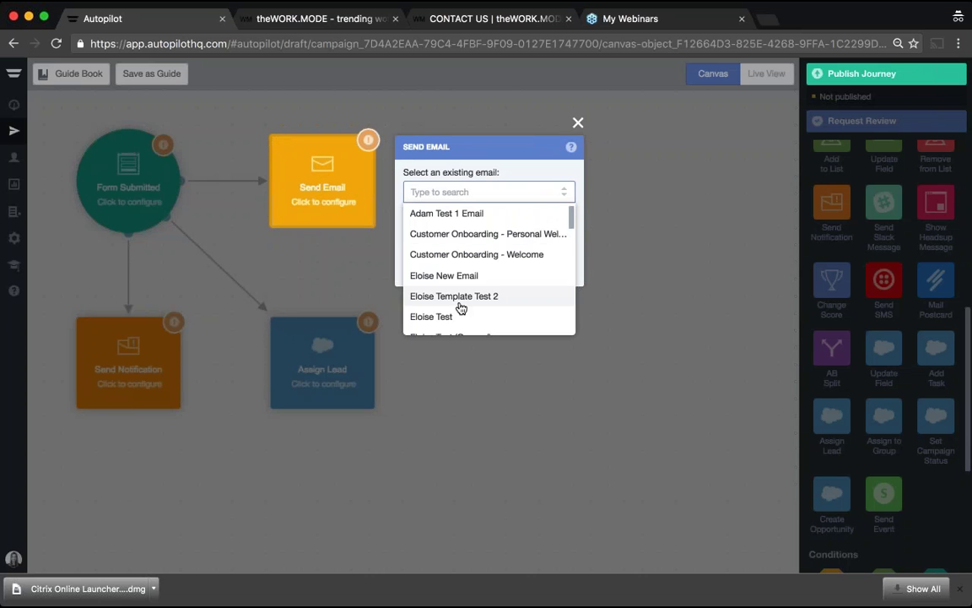
{"action": "scroll", "coordinate": [461, 309], "scroll_direction": "down", "scroll_amount": 10}
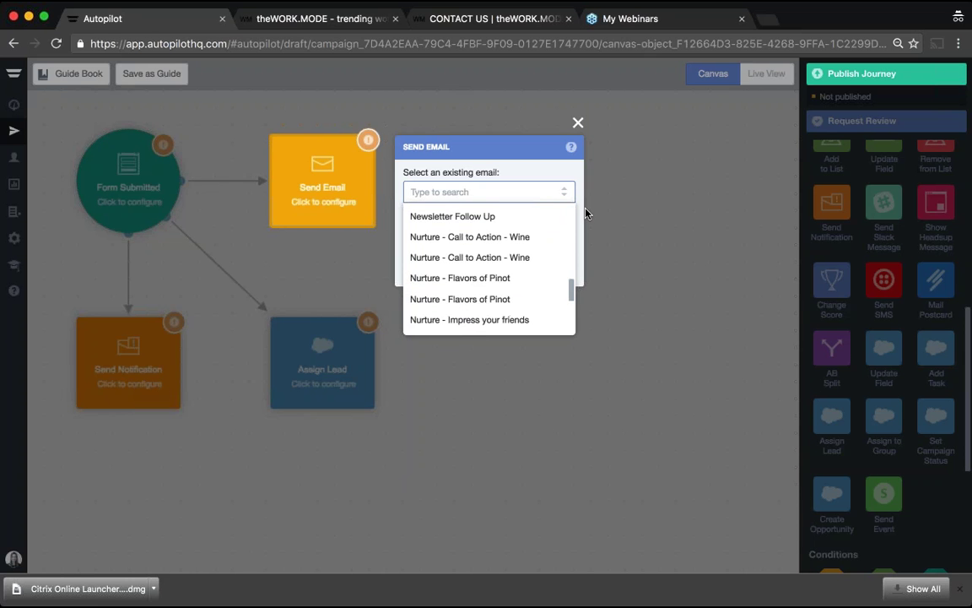
{"action": "left_click", "coordinate": [524, 188]}
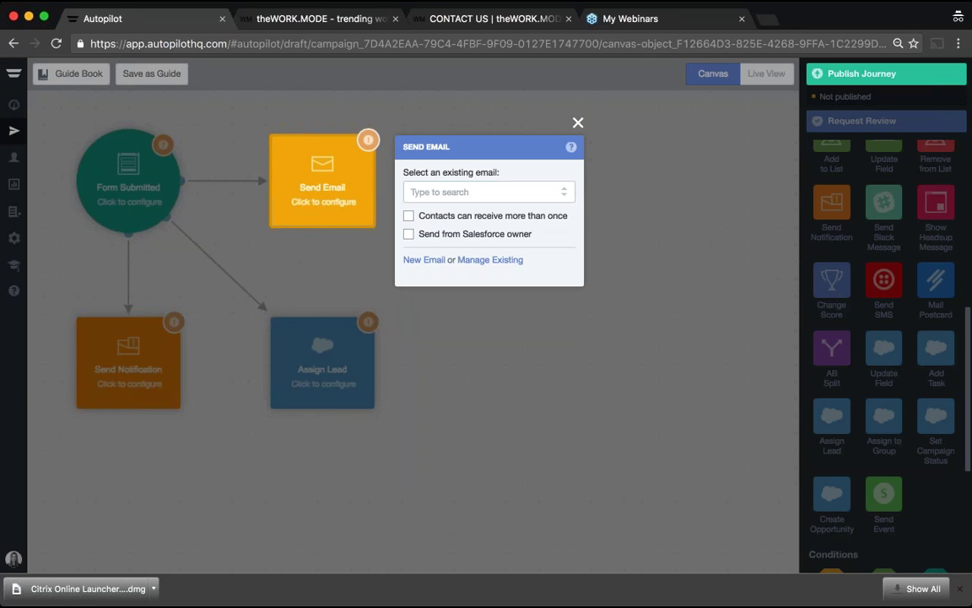
{"action": "left_click", "coordinate": [429, 267]}
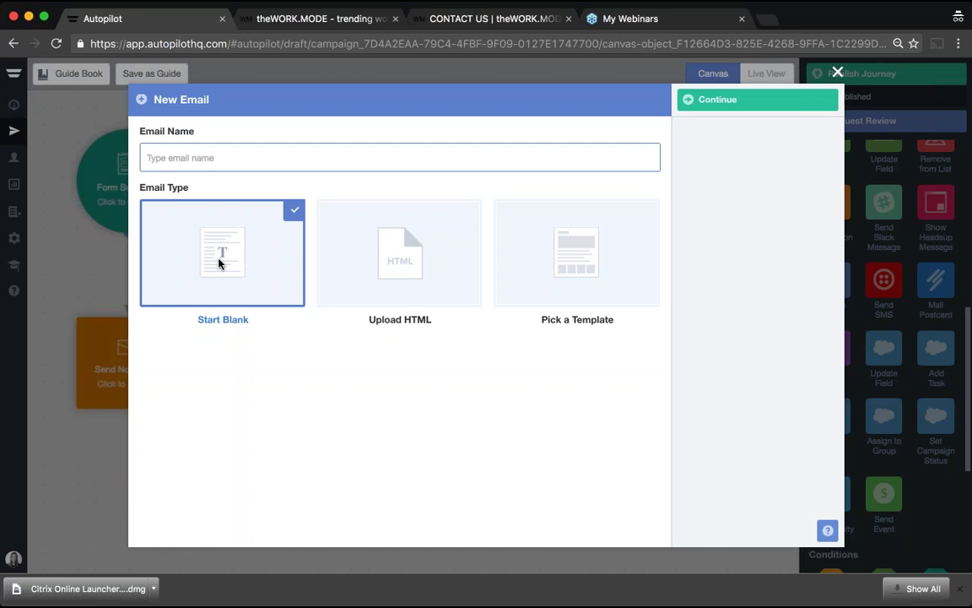
{"action": "left_click", "coordinate": [417, 263]}
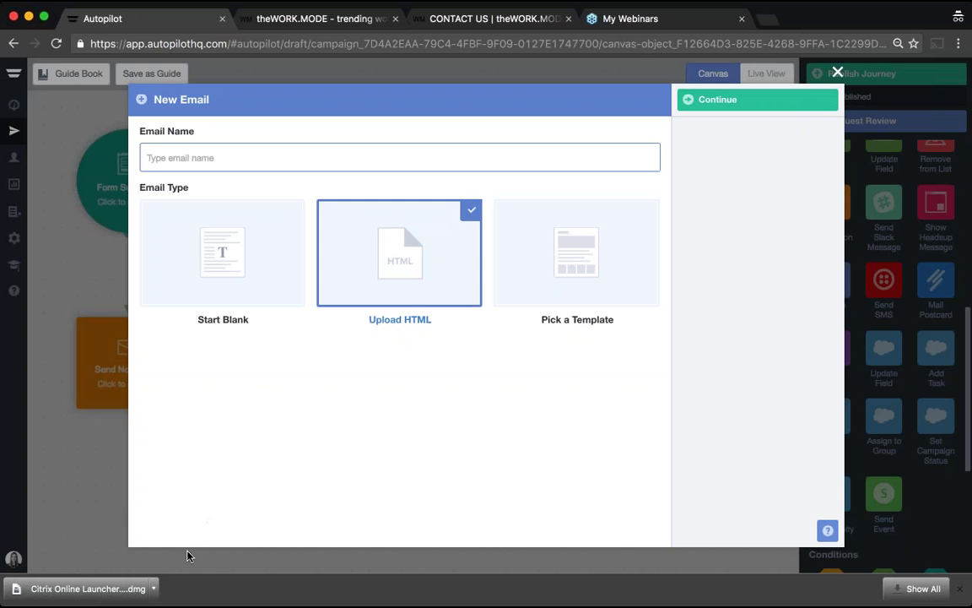
{"action": "left_click", "coordinate": [579, 237]}
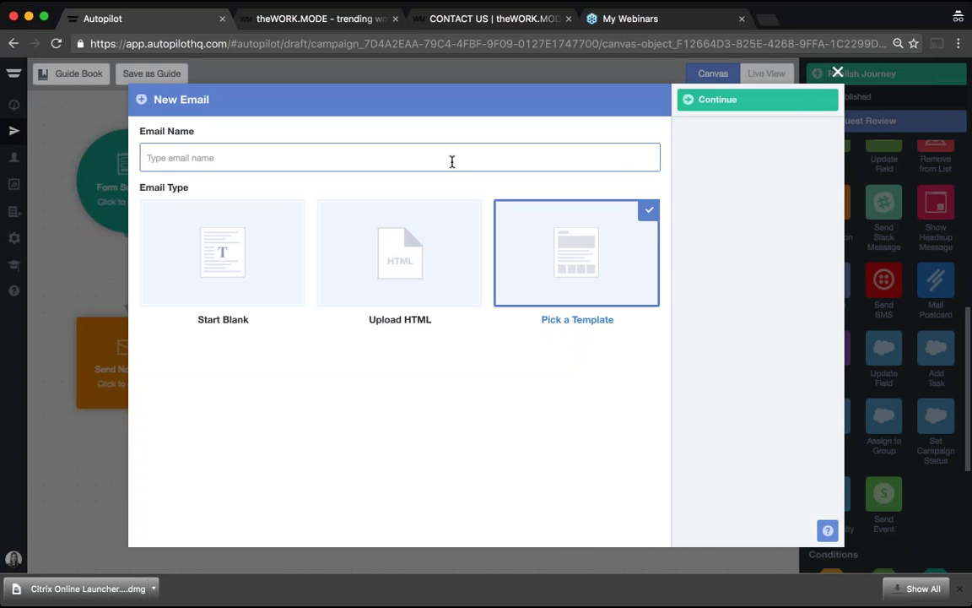
{"action": "type", "text": "Eloise Demo Template"}
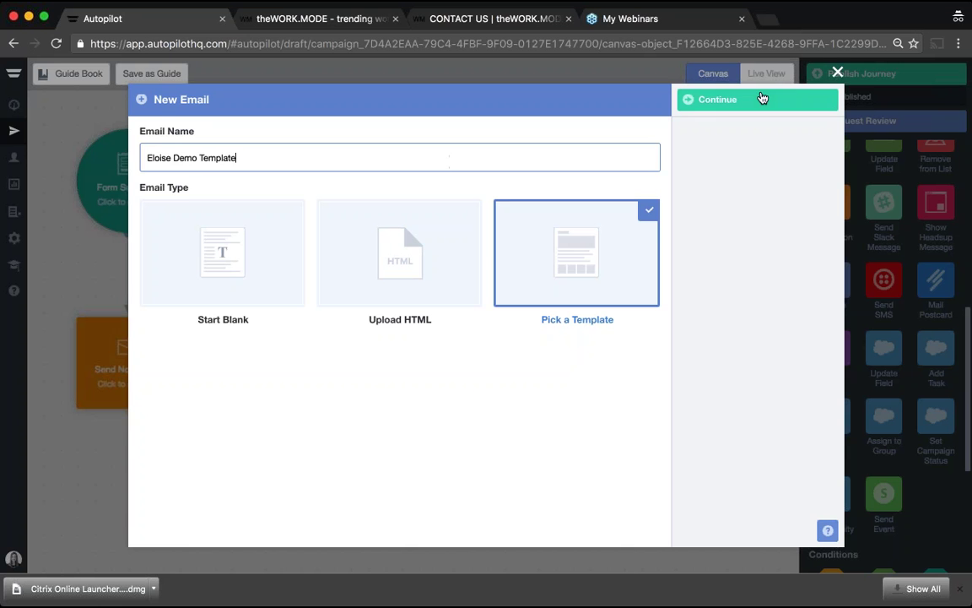
{"action": "left_click", "coordinate": [762, 99]}
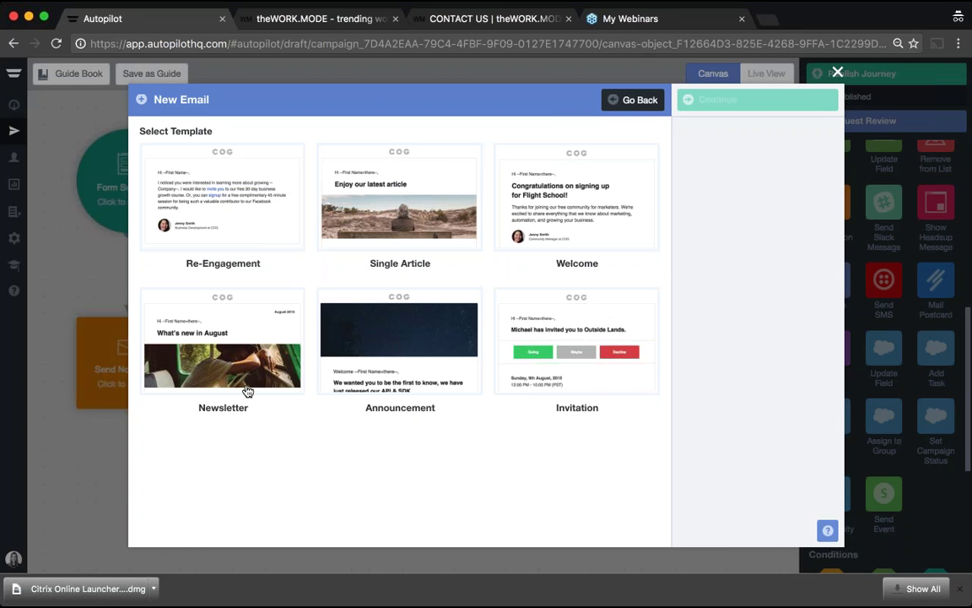
Step: Use the Single Article template for the new email and review its content
{"action": "left_click", "coordinate": [393, 204]}
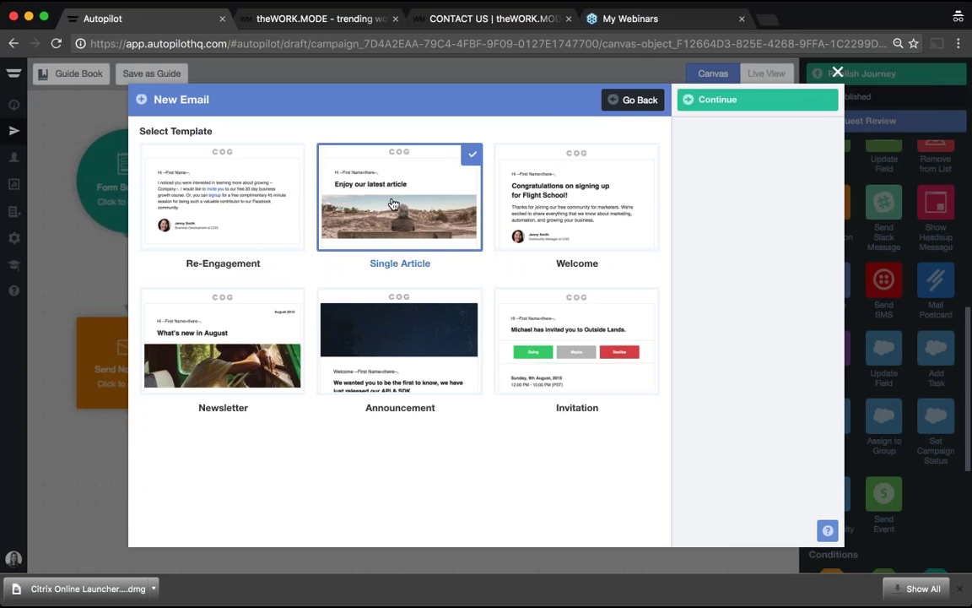
{"action": "left_click", "coordinate": [725, 99]}
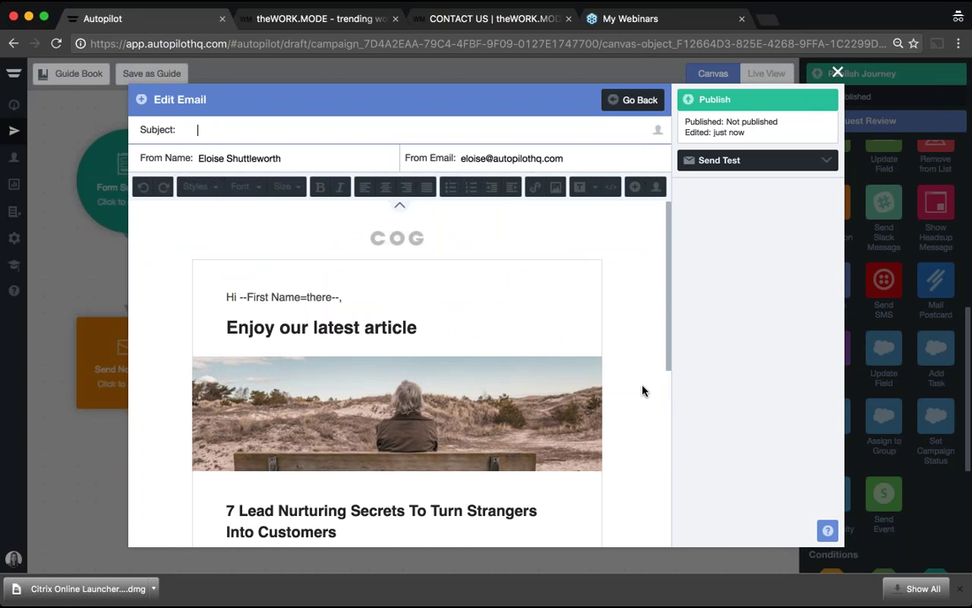
{"action": "scroll", "coordinate": [540, 503], "scroll_direction": "down", "scroll_amount": 3}
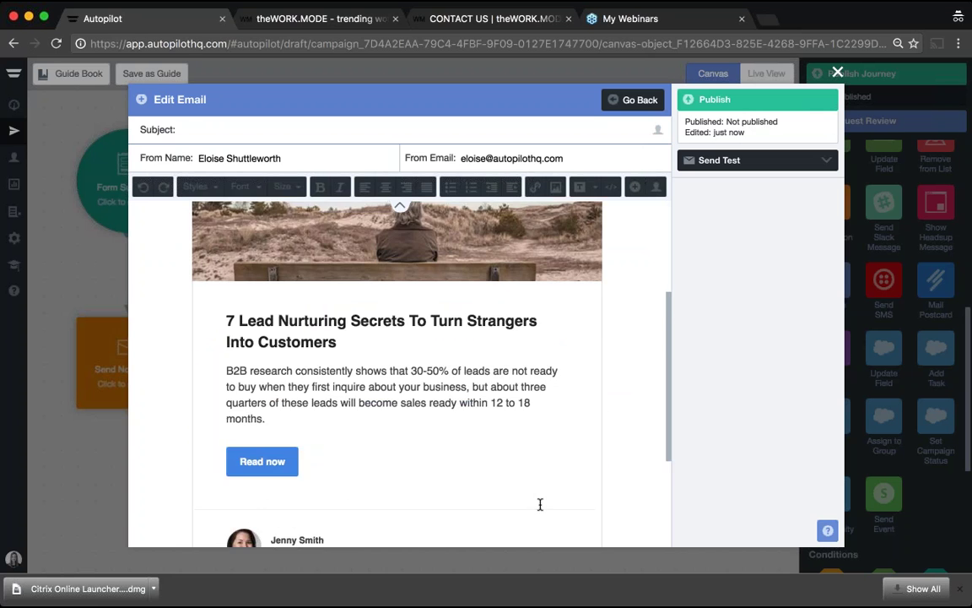
{"action": "scroll", "coordinate": [540, 504], "scroll_direction": "up", "scroll_amount": 3}
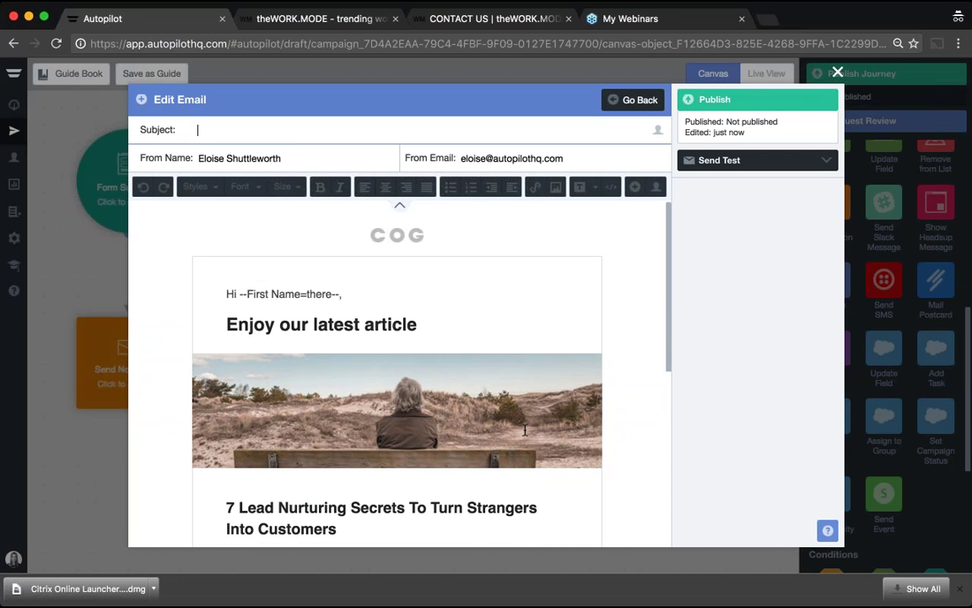
Step: Replace the "Enjoy our latest article" heading in the email body with "Custom Copy"
{"action": "left_click", "coordinate": [471, 388]}
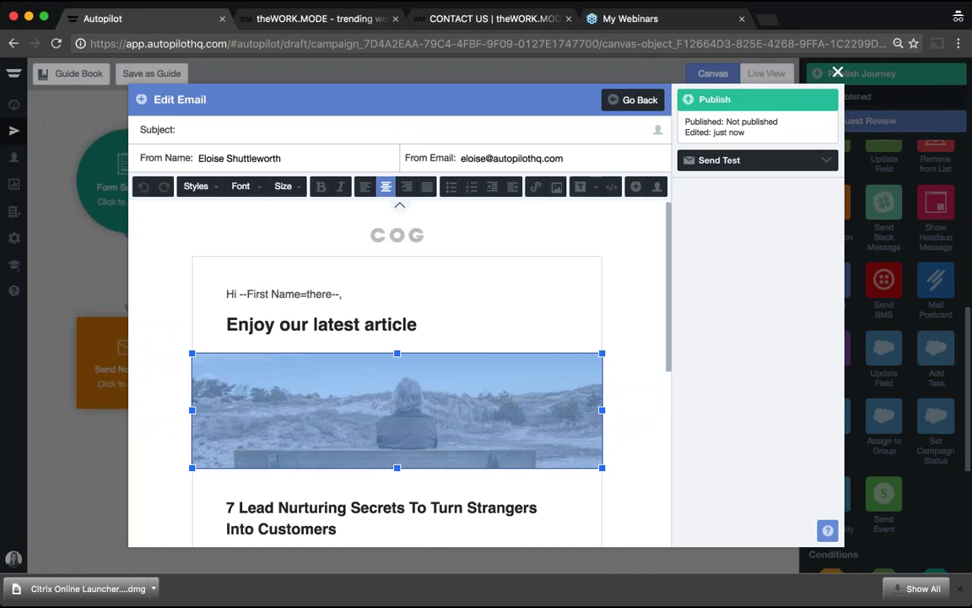
{"action": "left_click", "coordinate": [227, 326]}
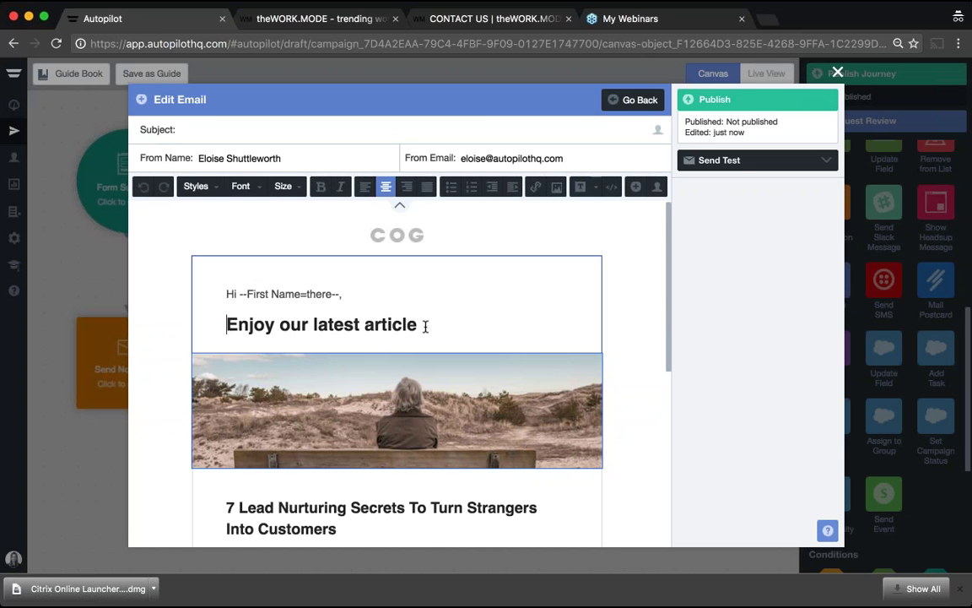
{"action": "left_click", "coordinate": [423, 326], "text": "shift"}
{"action": "type", "text": "Cust"}
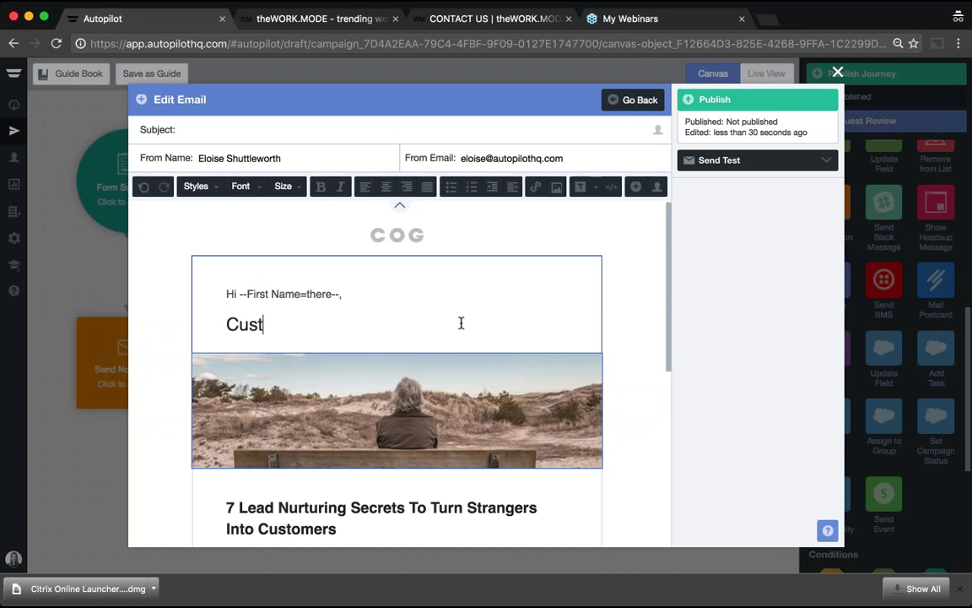
{"action": "type", "text": "om Copy"}
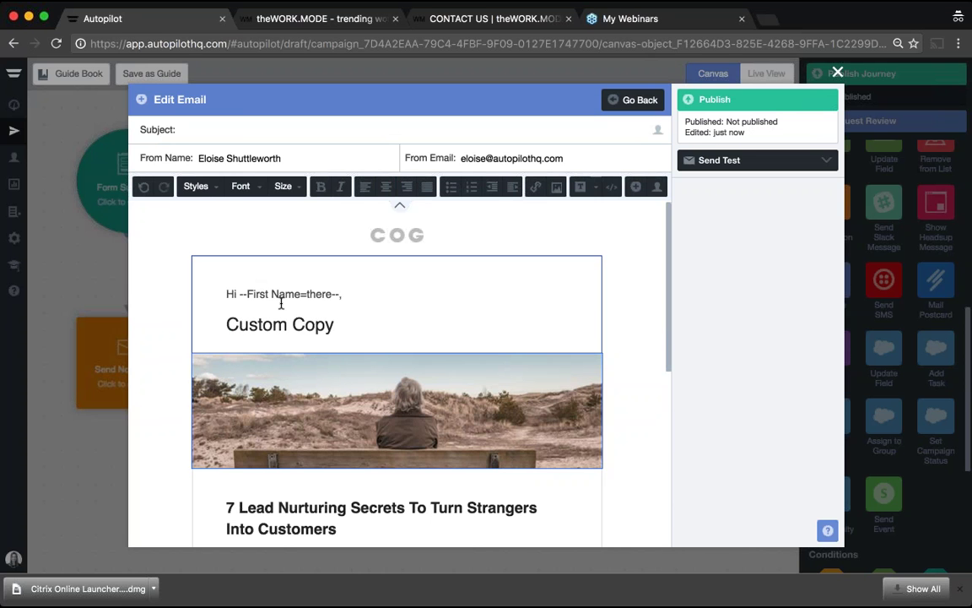
Step: Apply the Heading 3 style to the "Custom Copy" text
{"action": "left_click_drag", "start_coordinate": [228, 324], "coordinate": [358, 326]}
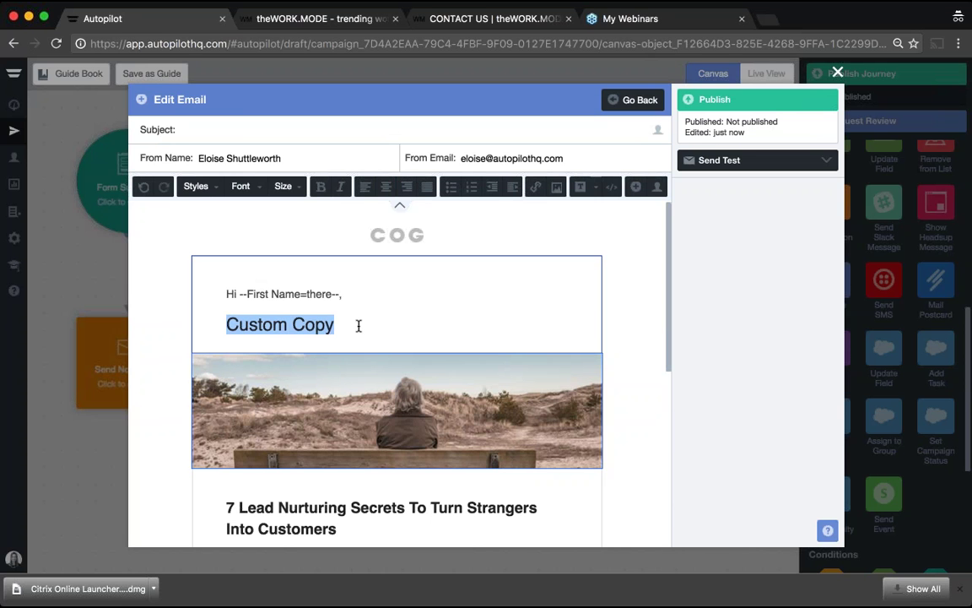
{"action": "left_click", "coordinate": [216, 191]}
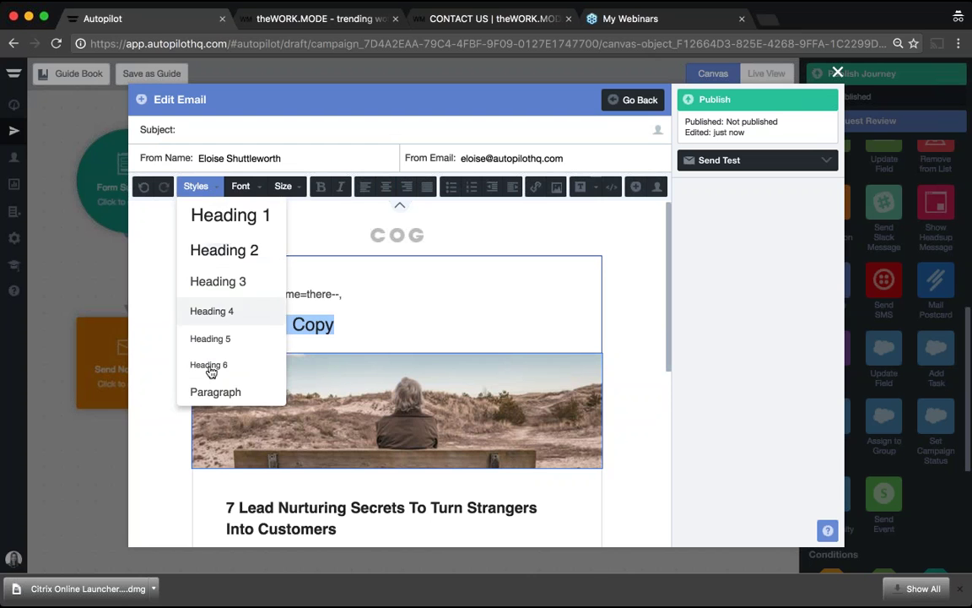
{"action": "left_click", "coordinate": [191, 283]}
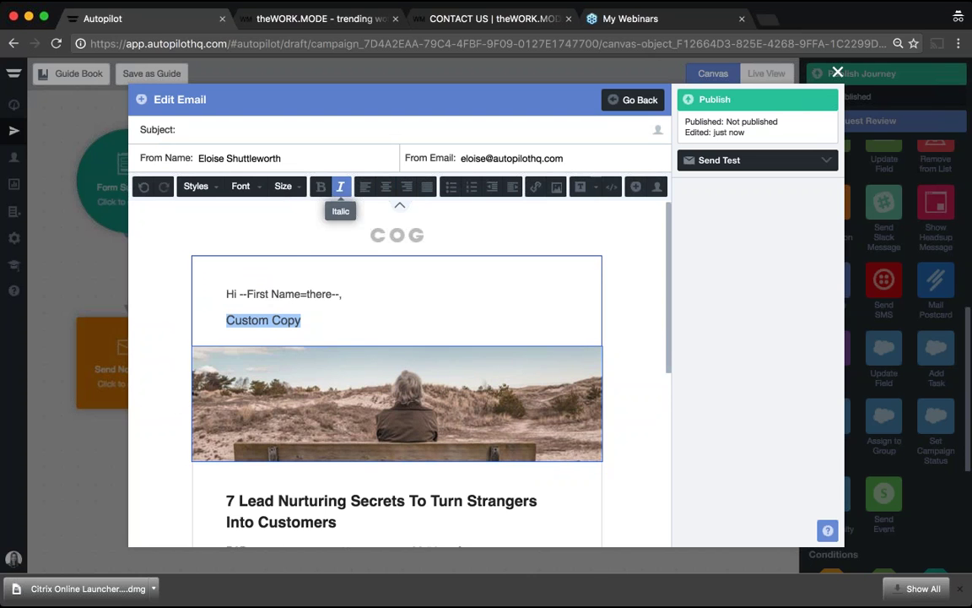
Step: Set the "Custom Copy" text to 24px in the Arial Black font
{"action": "left_click", "coordinate": [283, 187]}
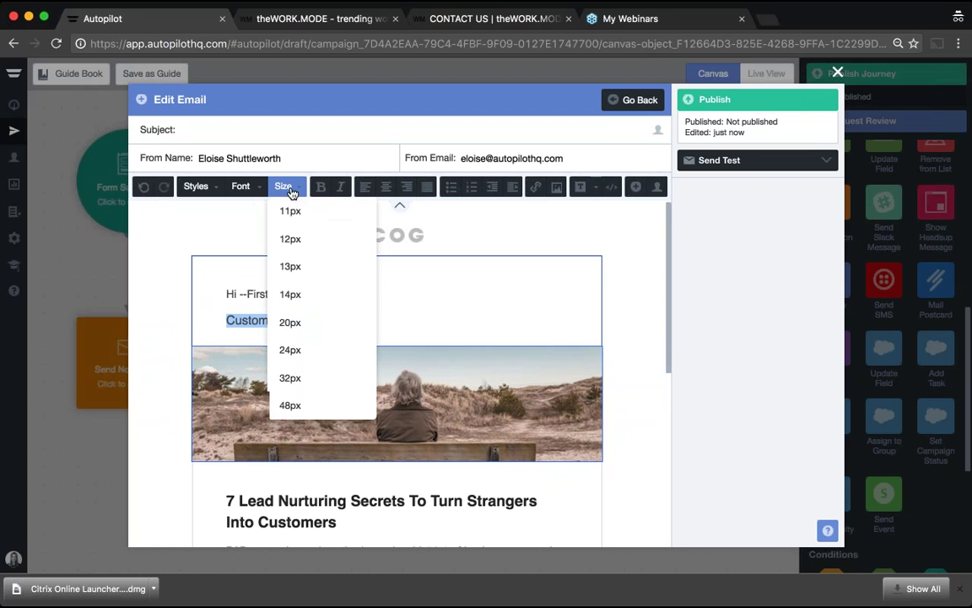
{"action": "left_click", "coordinate": [290, 350]}
{"action": "left_click", "coordinate": [245, 185]}
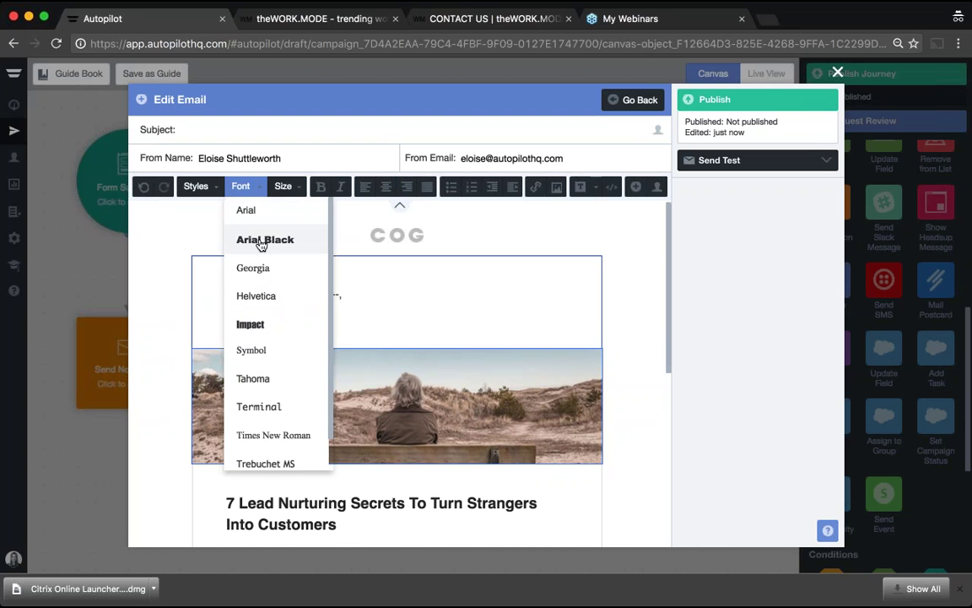
{"action": "left_click", "coordinate": [245, 240]}
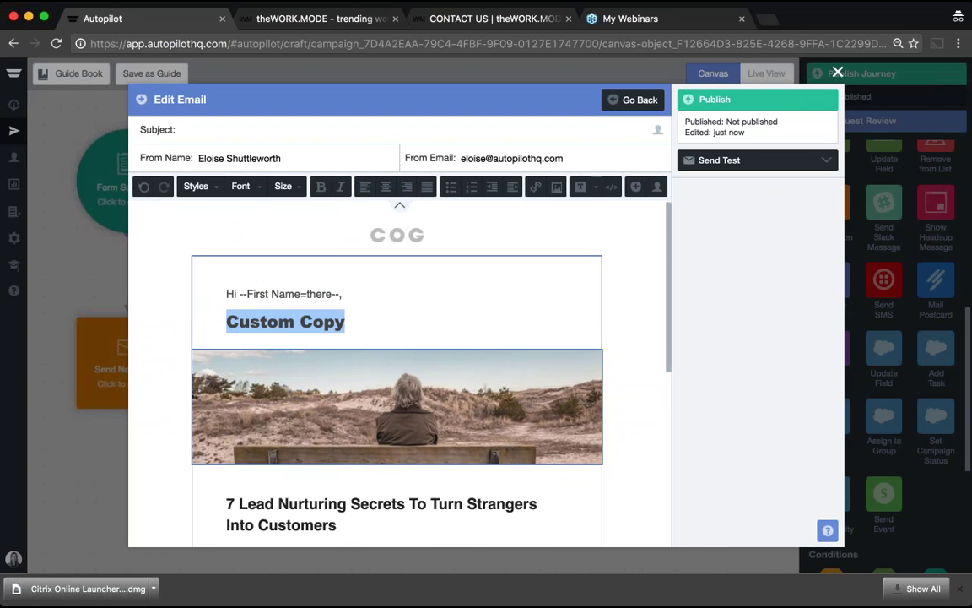
{"action": "left_click", "coordinate": [342, 323]}
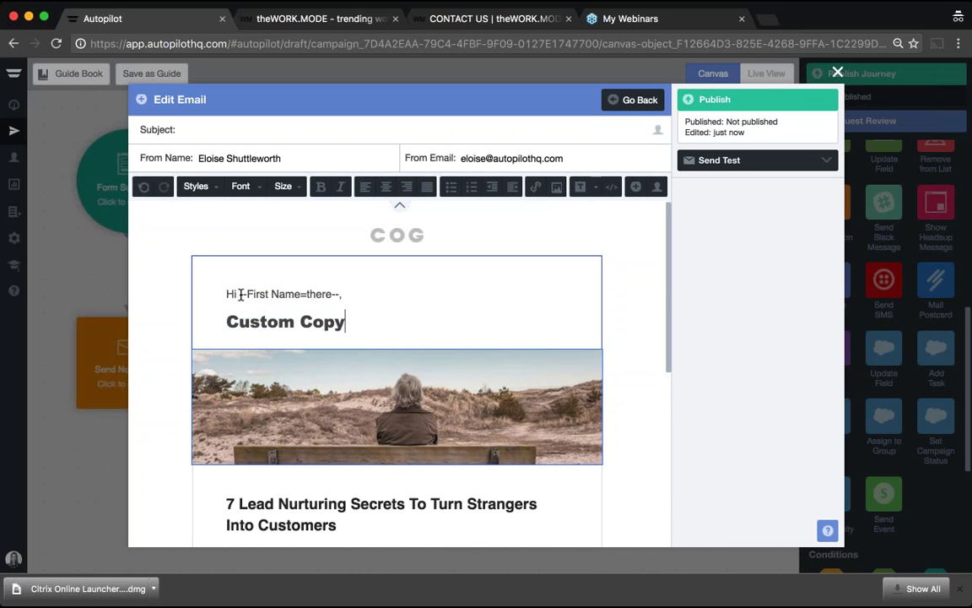
Step: Delete the existing First Name personalization tag from the email greeting, keeping "Hi" and the comma
{"action": "left_click_drag", "start_coordinate": [241, 295], "coordinate": [340, 295]}
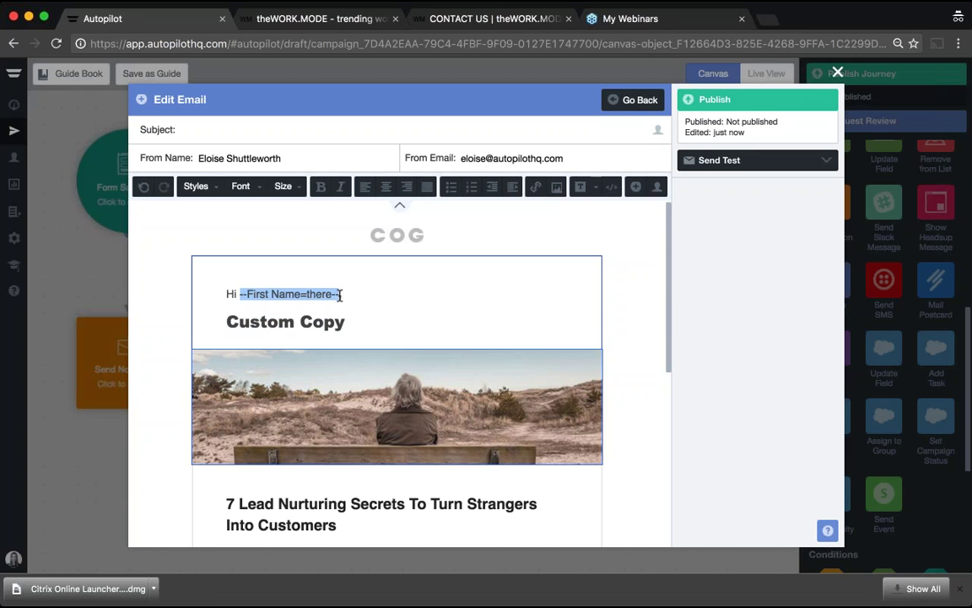
{"action": "left_click", "coordinate": [256, 293]}
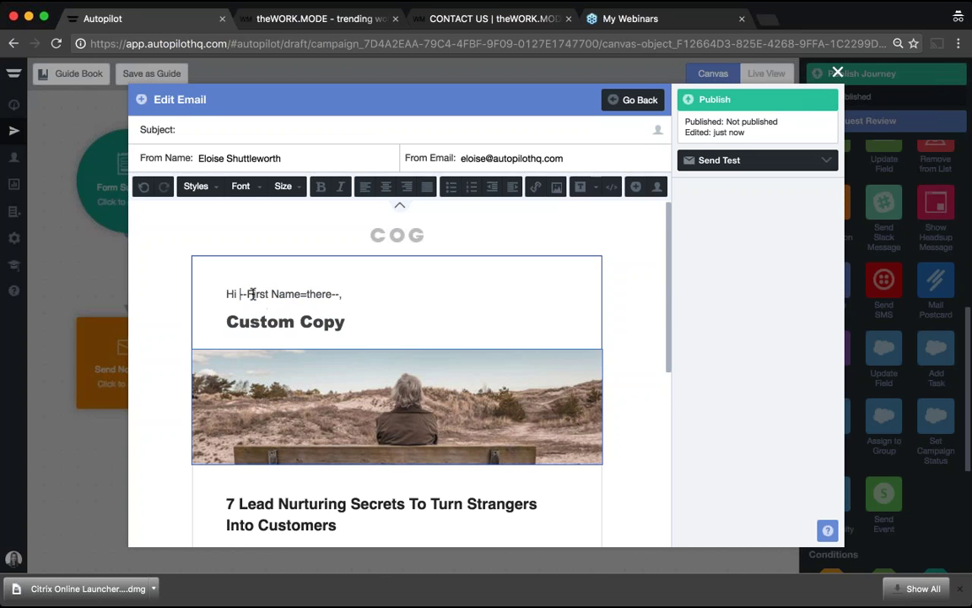
{"action": "left_click_drag", "start_coordinate": [241, 293], "coordinate": [340, 294]}
{"action": "key", "text": "BackSpace"}
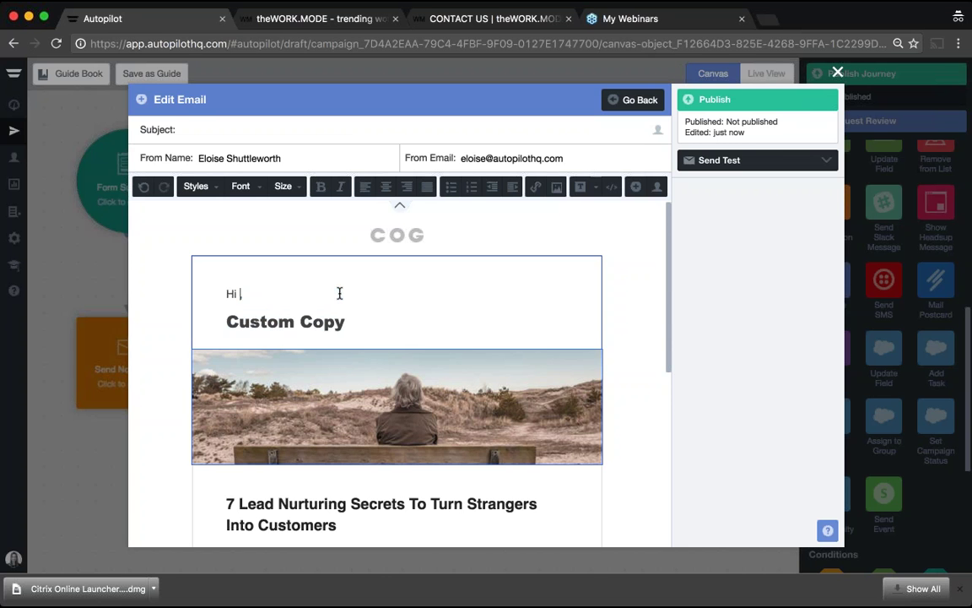
Step: Browse the available contact personalization fields and insert the First Name field after "Hi" in the greeting
{"action": "left_click", "coordinate": [658, 189]}
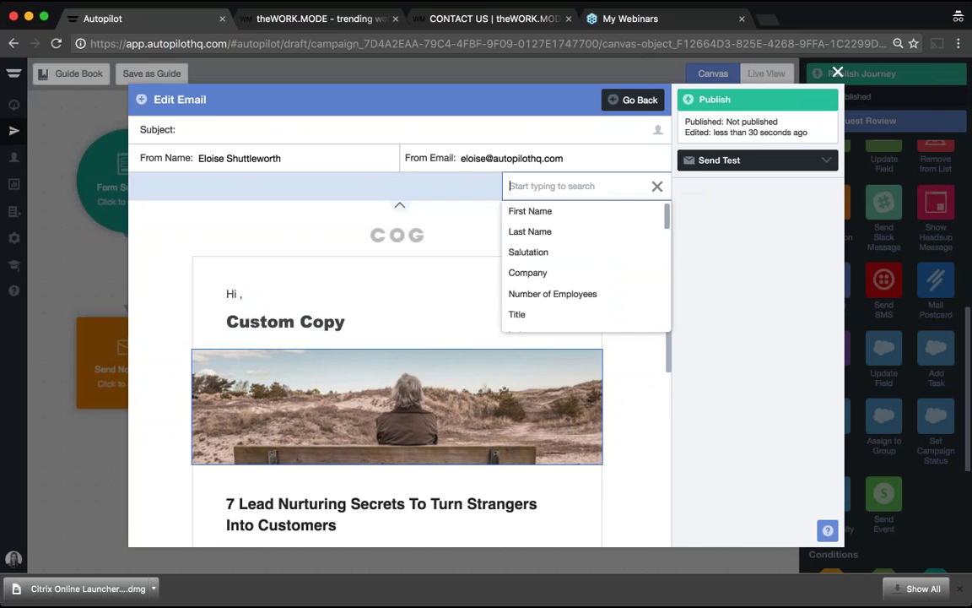
{"action": "scroll", "coordinate": [562, 300], "scroll_direction": "down", "scroll_amount": 3}
{"action": "scroll", "coordinate": [564, 301], "scroll_direction": "down", "scroll_amount": 10}
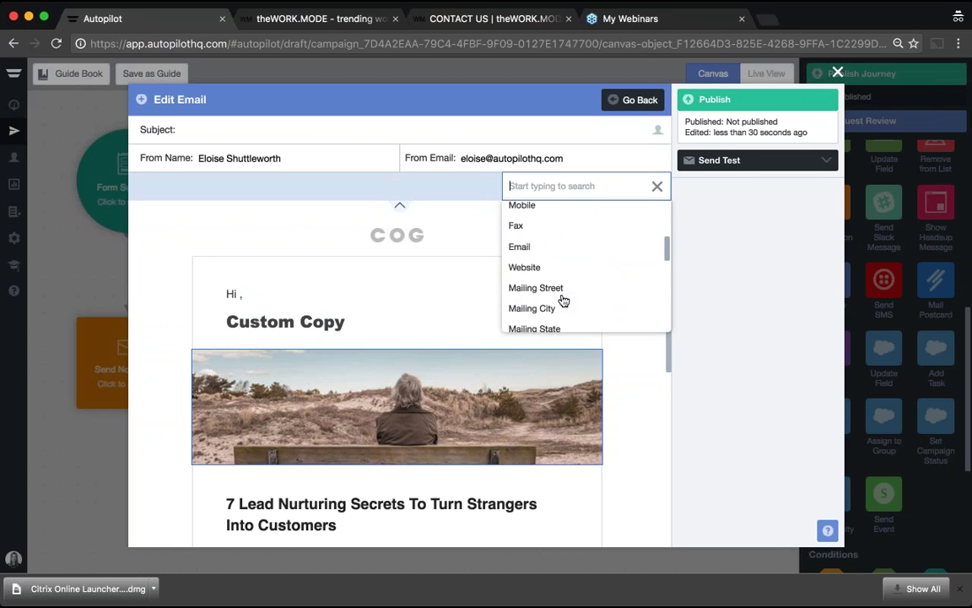
{"action": "scroll", "coordinate": [564, 301], "scroll_direction": "up", "scroll_amount": 6}
{"action": "scroll", "coordinate": [564, 301], "scroll_direction": "up", "scroll_amount": 5}
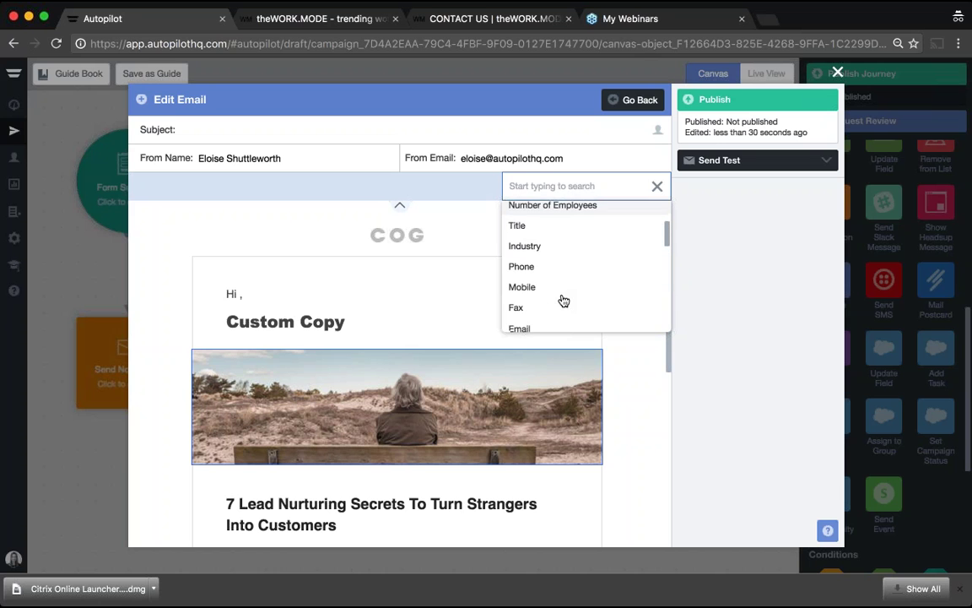
{"action": "scroll", "coordinate": [563, 301], "scroll_direction": "up", "scroll_amount": 3}
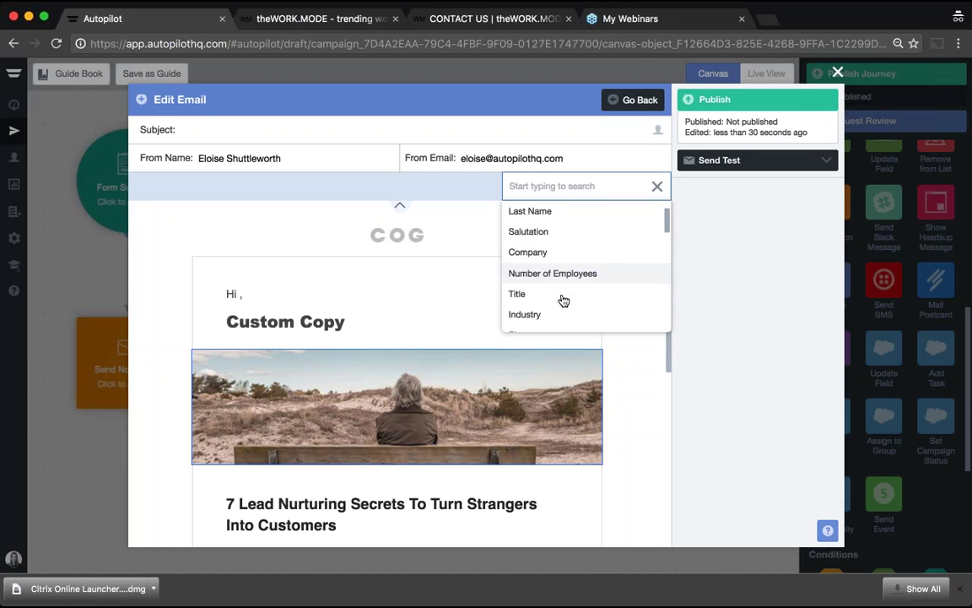
{"action": "scroll", "coordinate": [564, 301], "scroll_direction": "down", "scroll_amount": 1}
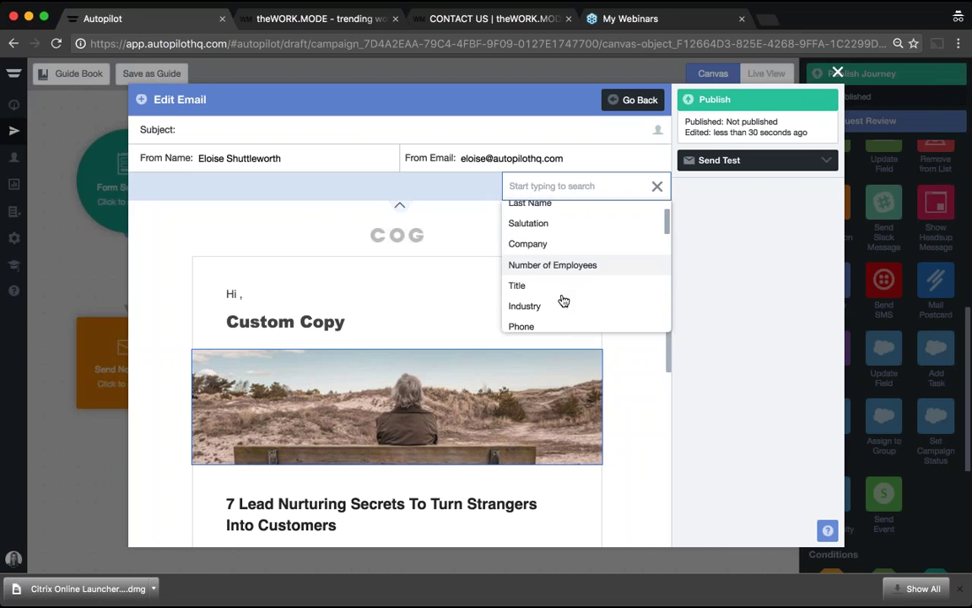
{"action": "scroll", "coordinate": [564, 302], "scroll_direction": "down", "scroll_amount": 2}
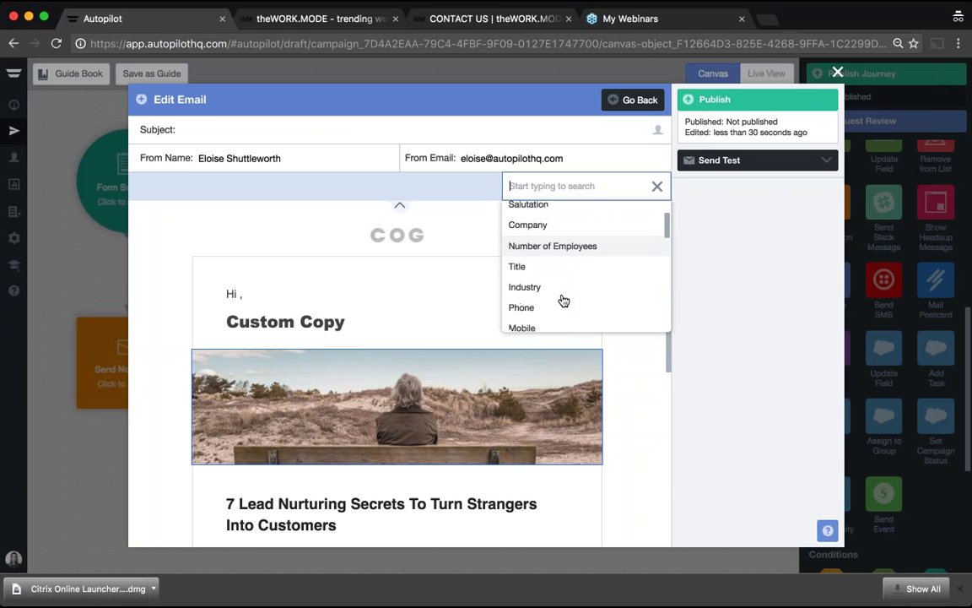
{"action": "scroll", "coordinate": [557, 267], "scroll_direction": "up", "scroll_amount": 2}
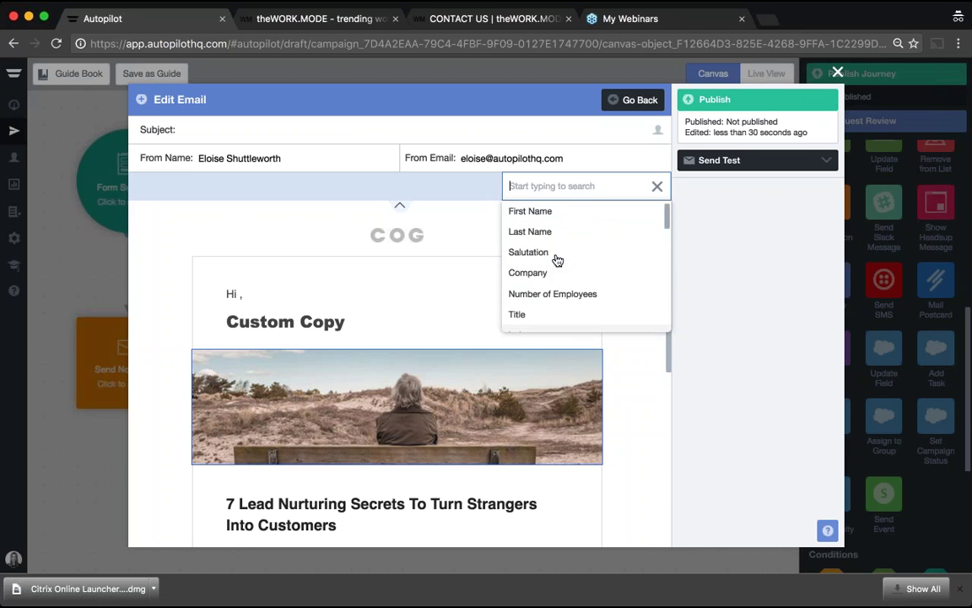
{"action": "left_click", "coordinate": [543, 211]}
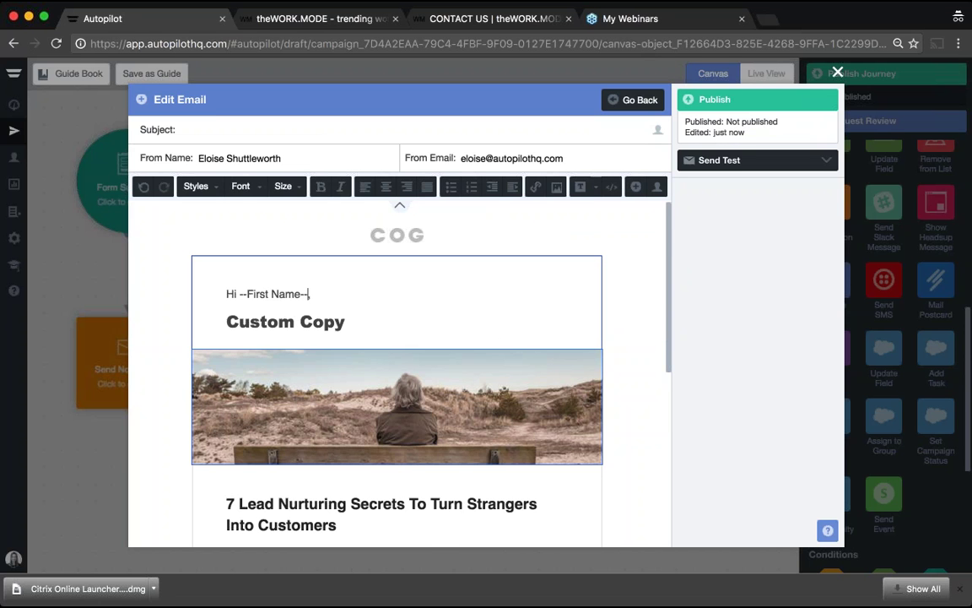
Step: Add "There" as the fallback value of the greeting's First Name tag
{"action": "left_click", "coordinate": [300, 291]}
{"action": "type", "text": "There"}
{"action": "left_click", "coordinate": [360, 294]}
Step: Replace the "unsubscribe" text in the email footer with "take me off!"
{"action": "scroll", "coordinate": [551, 330], "scroll_direction": "down", "scroll_amount": 3}
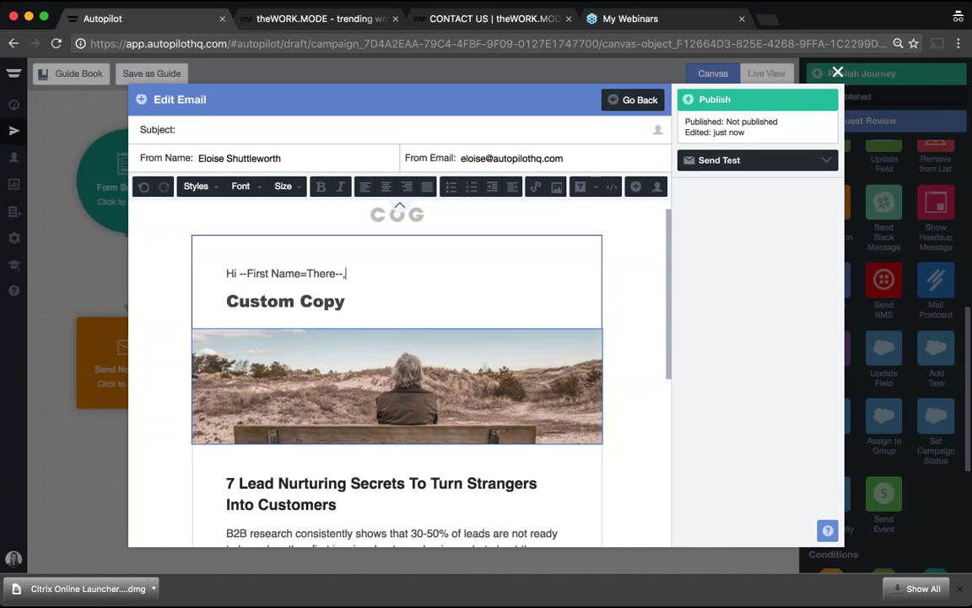
{"action": "scroll", "coordinate": [397, 338], "scroll_direction": "up", "scroll_amount": 2}
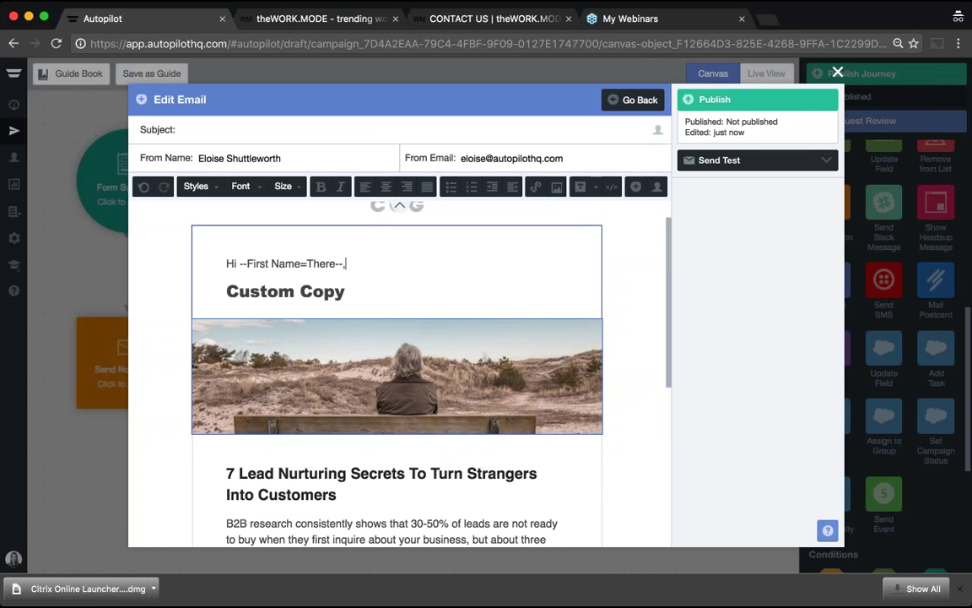
{"action": "scroll", "coordinate": [397, 371], "scroll_direction": "down", "scroll_amount": 3}
{"action": "scroll", "coordinate": [396, 542], "scroll_direction": "down", "scroll_amount": 3}
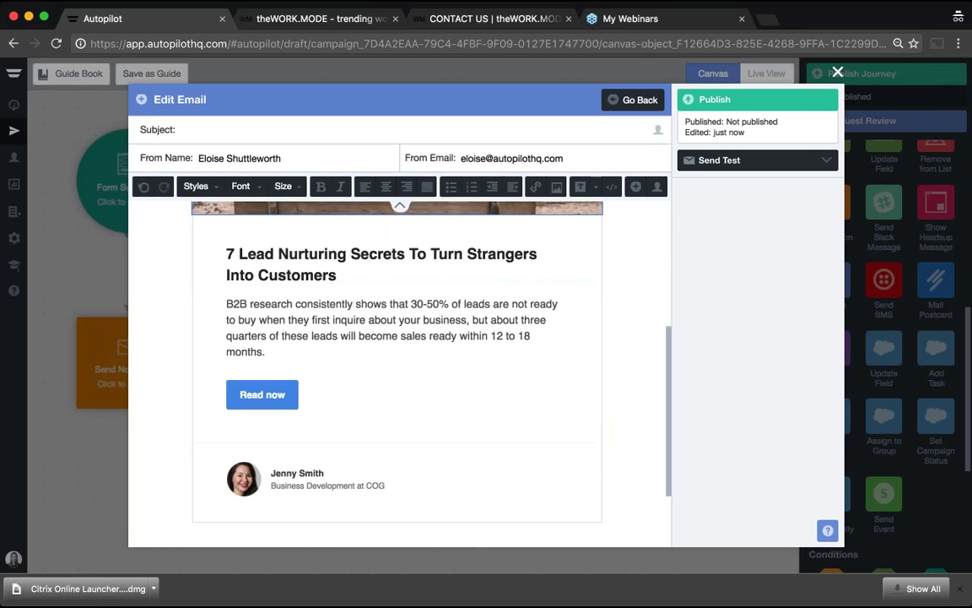
{"action": "scroll", "coordinate": [319, 291], "scroll_direction": "down", "scroll_amount": 2}
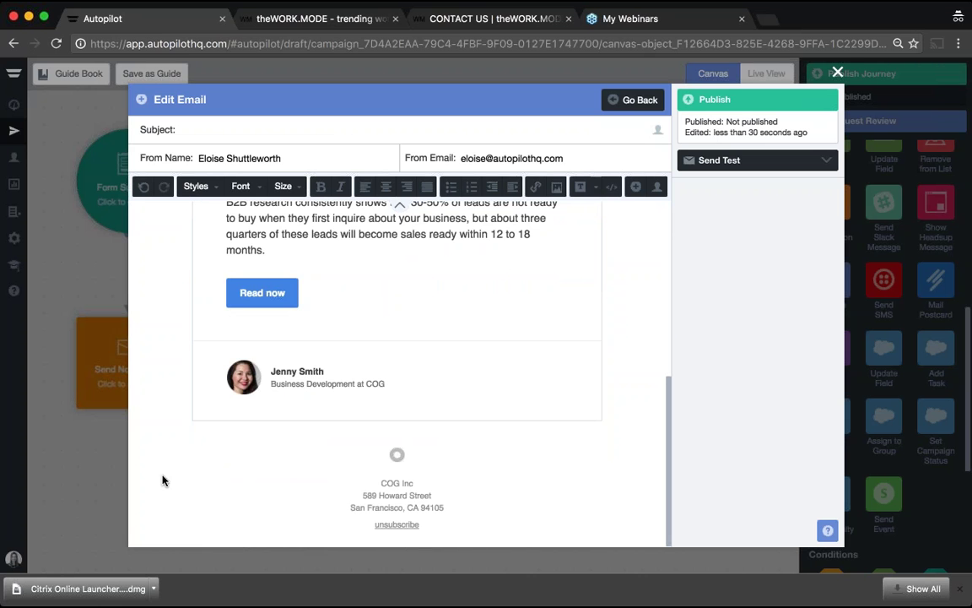
{"action": "left_click", "coordinate": [421, 525]}
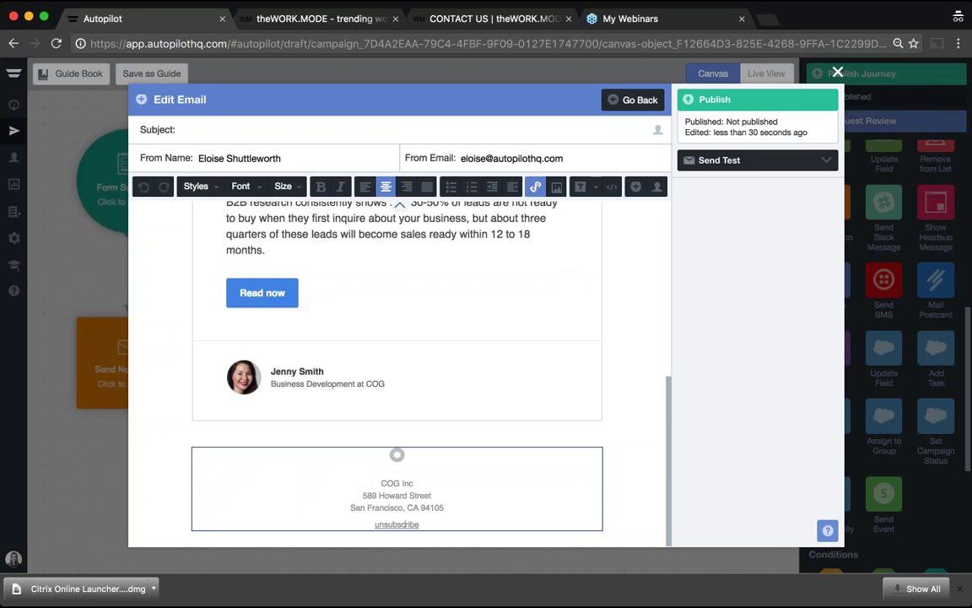
{"action": "key", "text": "BackSpace"}
{"action": "key", "text": "BackSpace"}
{"action": "key", "text": "BackSpace"}
{"action": "key", "text": "BackSpace"}
{"action": "key", "text": "BackSpace"}
{"action": "key", "text": "BackSpace"}
{"action": "key", "text": "BackSpace"}
{"action": "key", "text": "BackSpace"}
{"action": "key", "text": "BackSpace"}
{"action": "key", "text": "BackSpace"}
{"action": "key", "text": "BackSpace"}
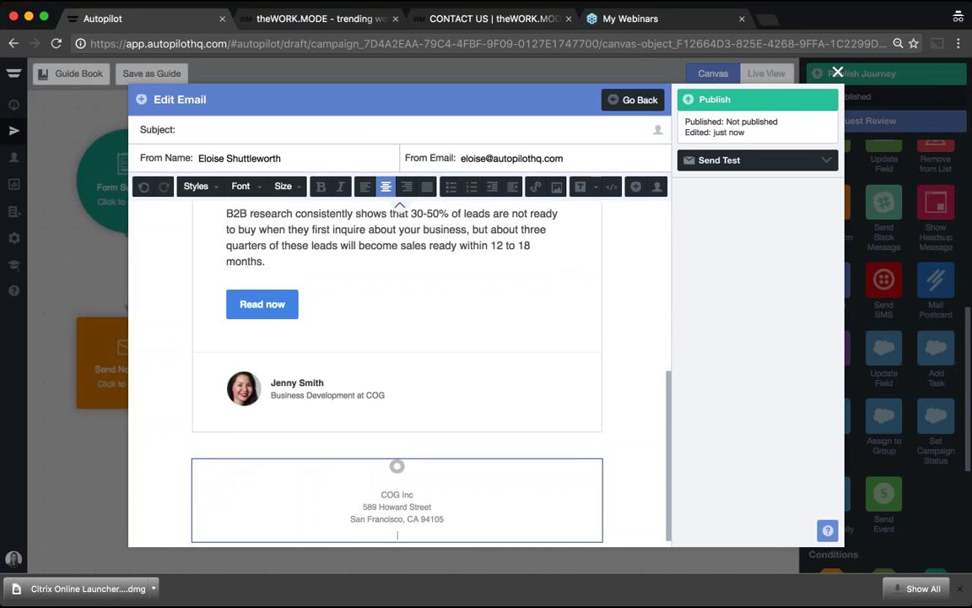
{"action": "type", "text": "take me off!"}
Step: Turn the footer's "take me off!" text into an unsubscribe link
{"action": "left_click_drag", "start_coordinate": [375, 535], "coordinate": [419, 535]}
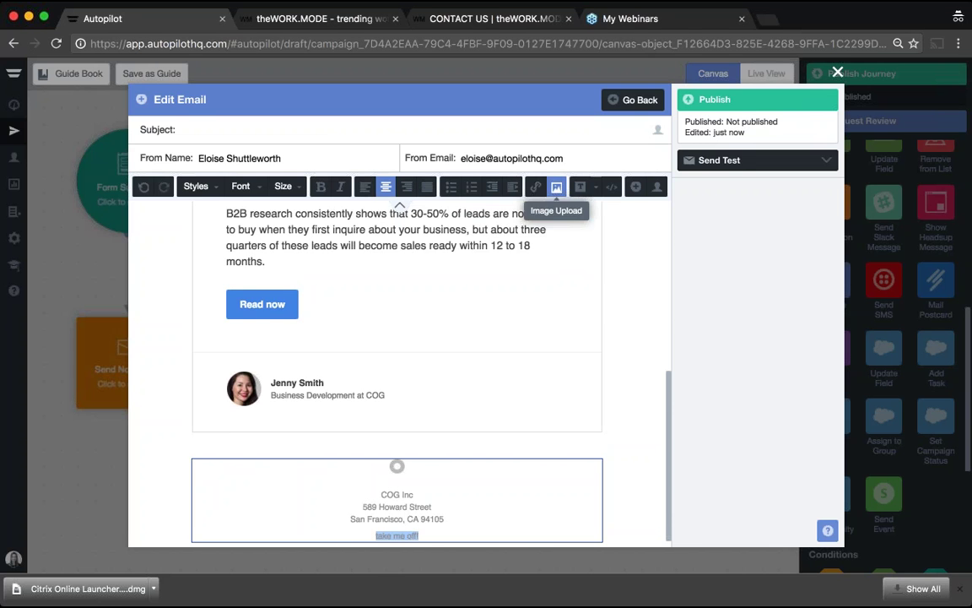
{"action": "left_click", "coordinate": [636, 188]}
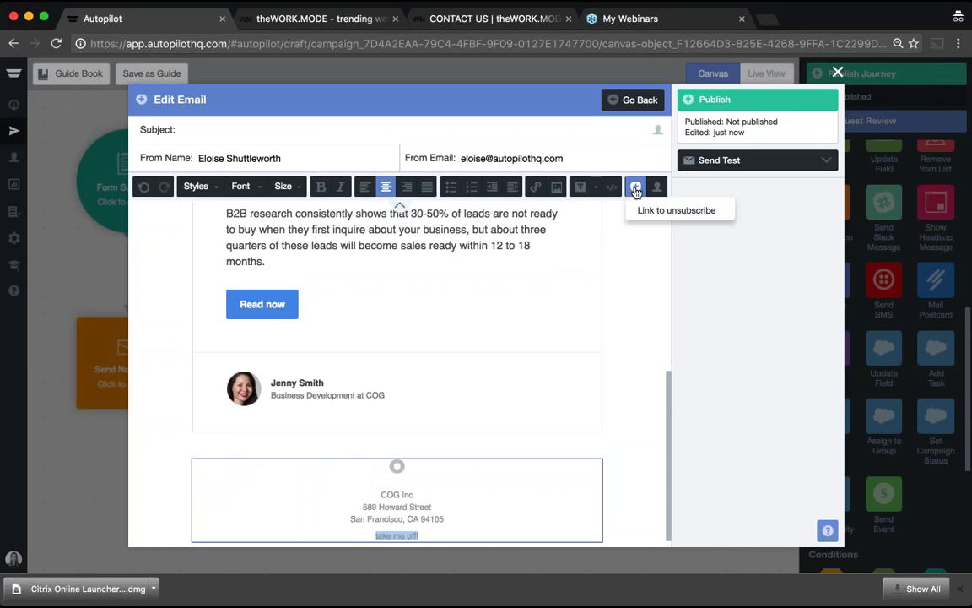
{"action": "left_click", "coordinate": [675, 210]}
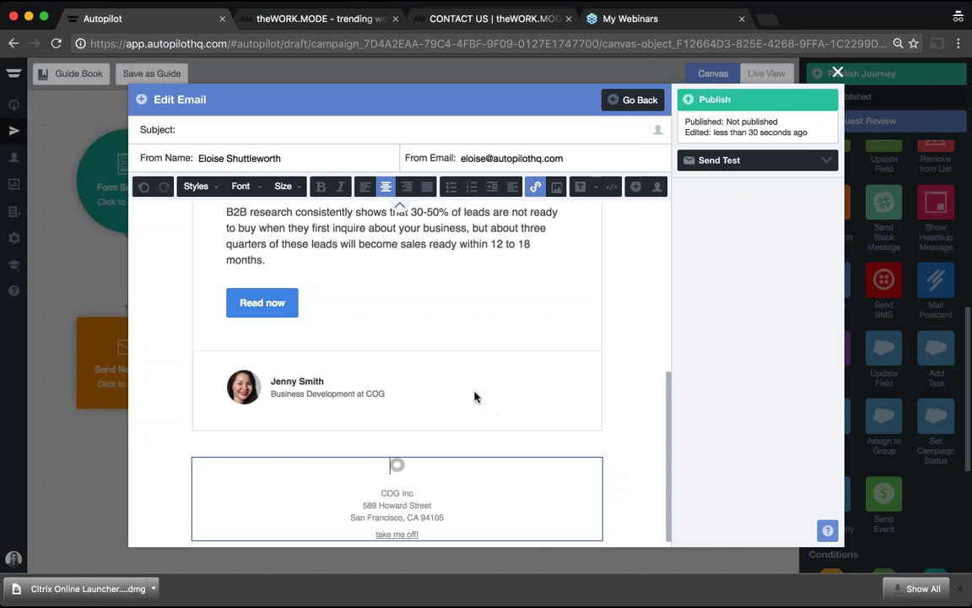
Step: Try adding three blank lines between the article paragraph and the "Read now" button, and remove them again
{"action": "scroll", "coordinate": [493, 410], "scroll_direction": "up", "scroll_amount": 3}
{"action": "scroll", "coordinate": [423, 303], "scroll_direction": "up", "scroll_amount": 5}
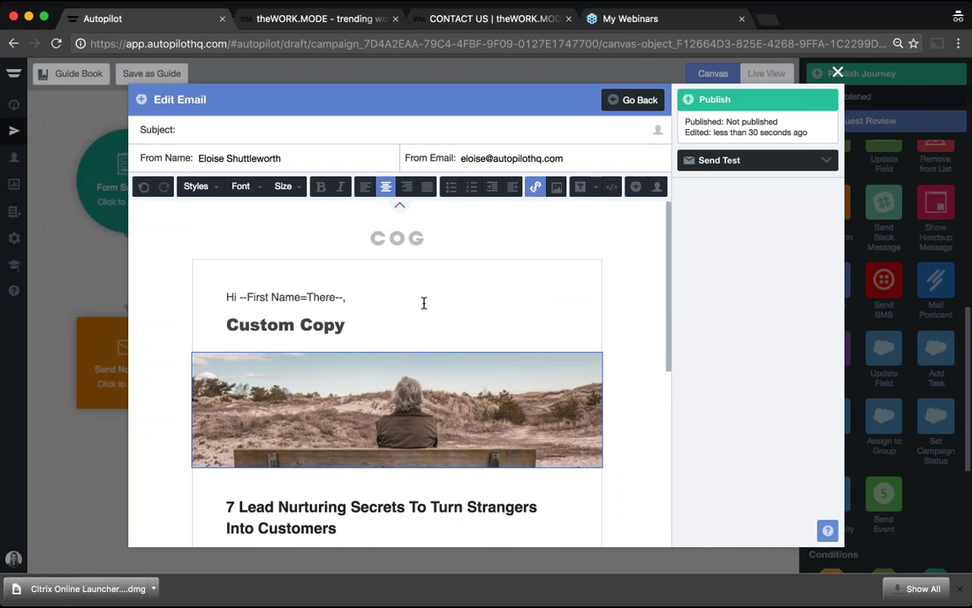
{"action": "scroll", "coordinate": [463, 375], "scroll_direction": "down", "scroll_amount": 8}
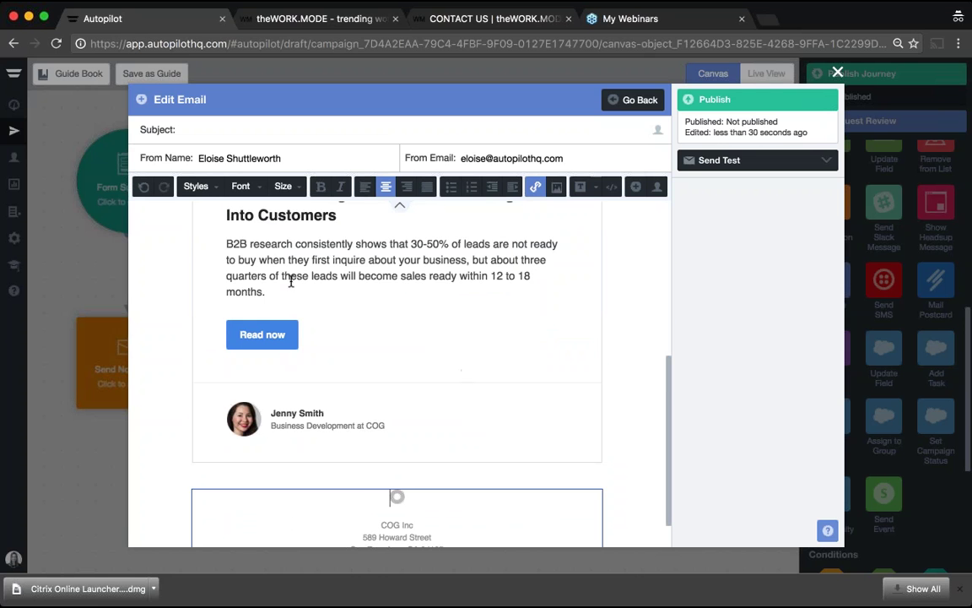
{"action": "scroll", "coordinate": [393, 301], "scroll_direction": "up", "scroll_amount": 1}
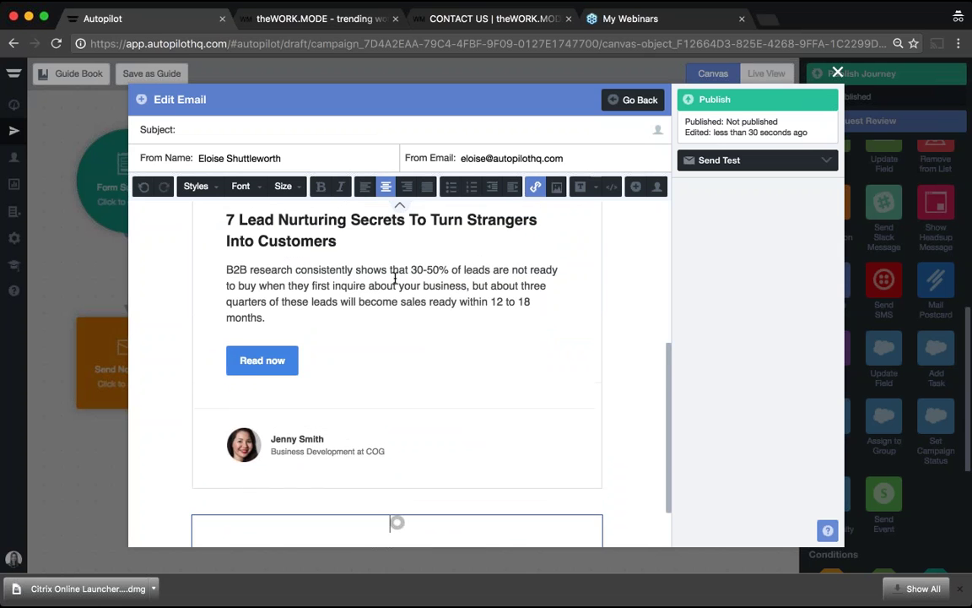
{"action": "left_click", "coordinate": [319, 368]}
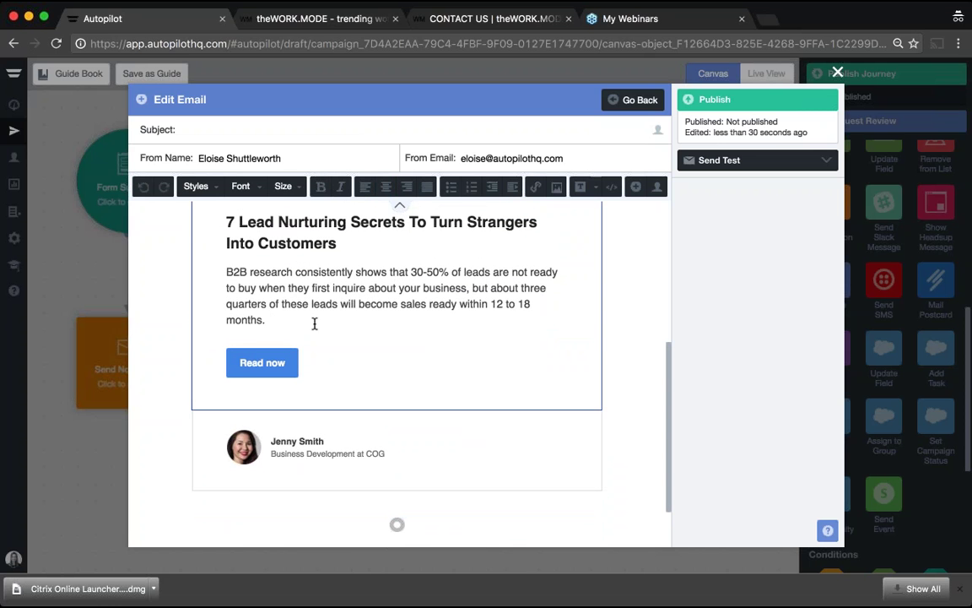
{"action": "left_click", "coordinate": [285, 320]}
{"action": "key", "text": "Return"}
{"action": "key", "text": "Return"}
{"action": "key", "text": "Return"}
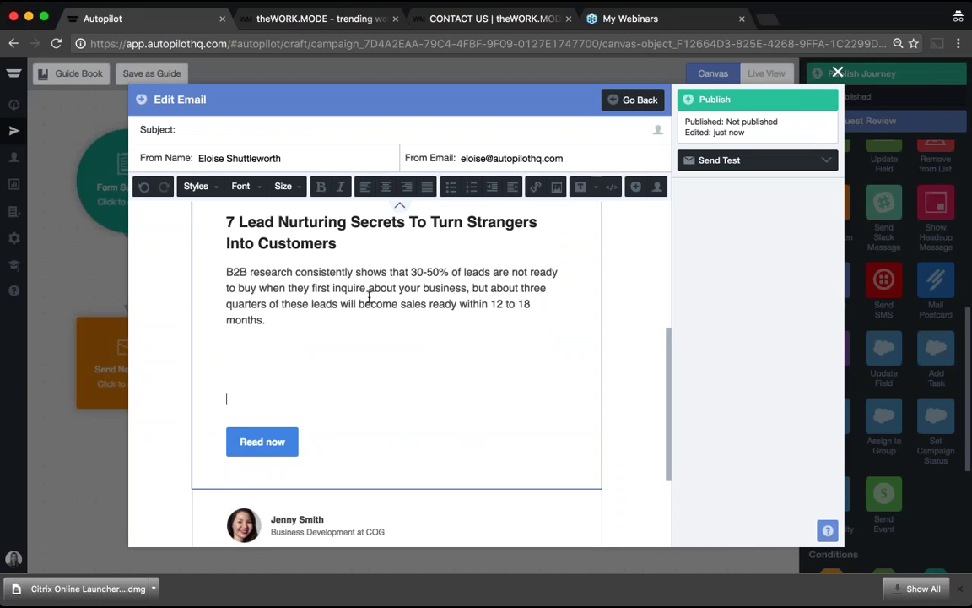
{"action": "key", "text": "BackSpace"}
{"action": "key", "text": "BackSpace"}
{"action": "key", "text": "BackSpace"}
Step: Examine the editable sender name and job title in the email's signature block
{"action": "scroll", "coordinate": [441, 317], "scroll_direction": "down", "scroll_amount": 2}
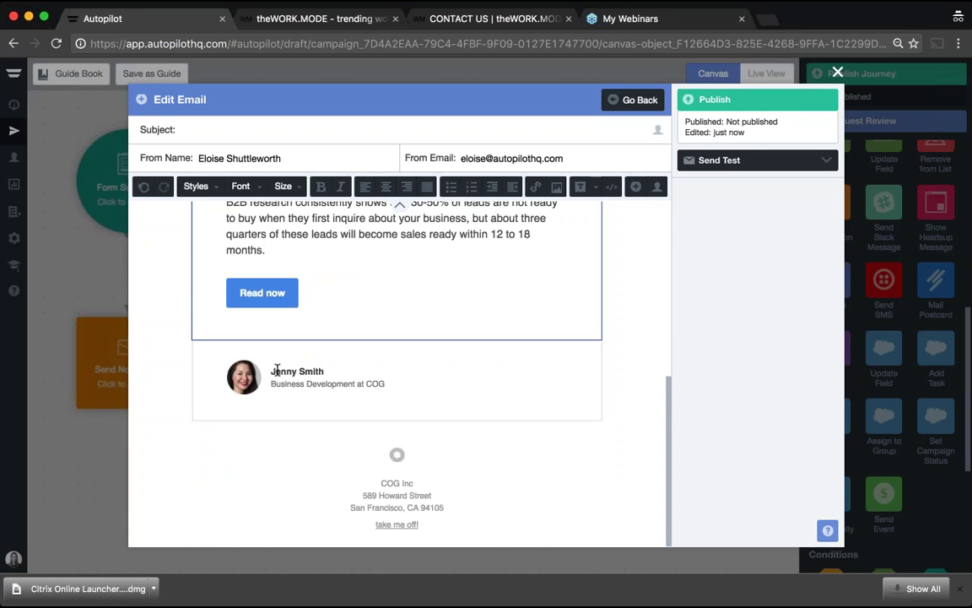
{"action": "left_click_drag", "start_coordinate": [272, 370], "coordinate": [403, 373]}
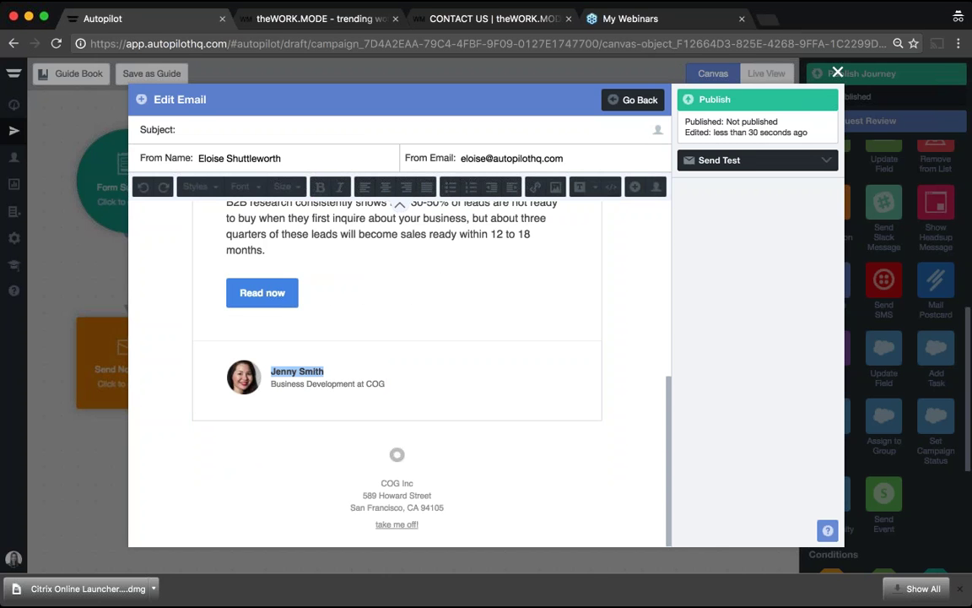
{"action": "left_click", "coordinate": [385, 384]}
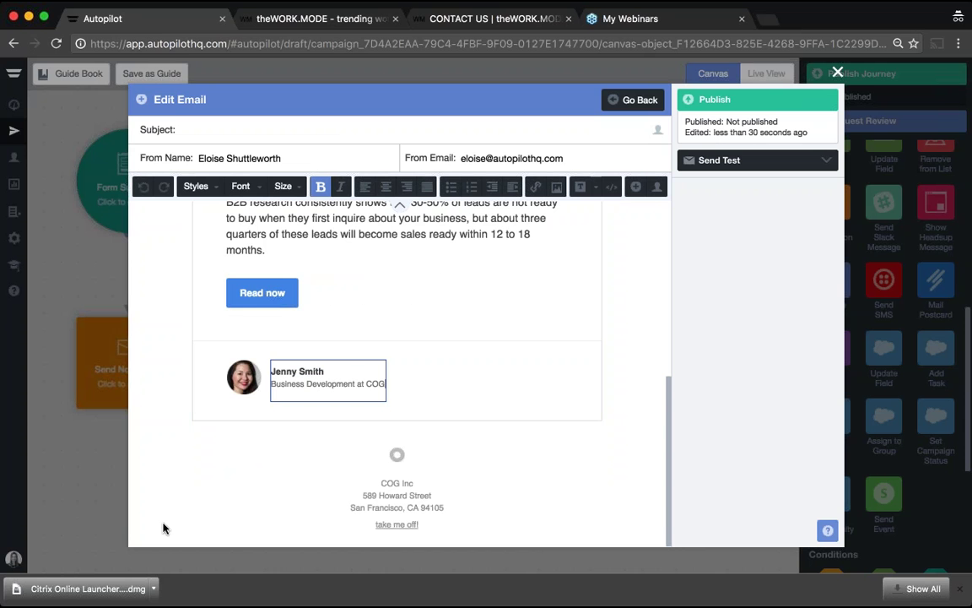
{"action": "left_click", "coordinate": [445, 374]}
Step: Set the email subject to "Hi --First Name--: here is your newsletter!", with the First Name personalization field after the greeting
{"action": "left_click", "coordinate": [400, 205]}
{"action": "left_click", "coordinate": [217, 128]}
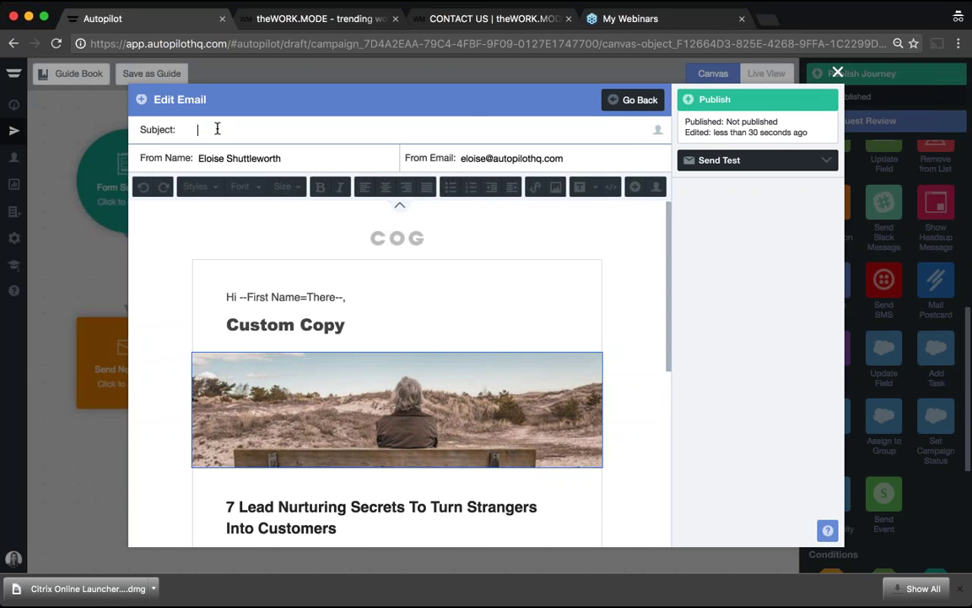
{"action": "type", "text": "hi"}
{"action": "key", "text": "BackSpace"}
{"action": "key", "text": "BackSpace"}
{"action": "type", "text": "Hi"}
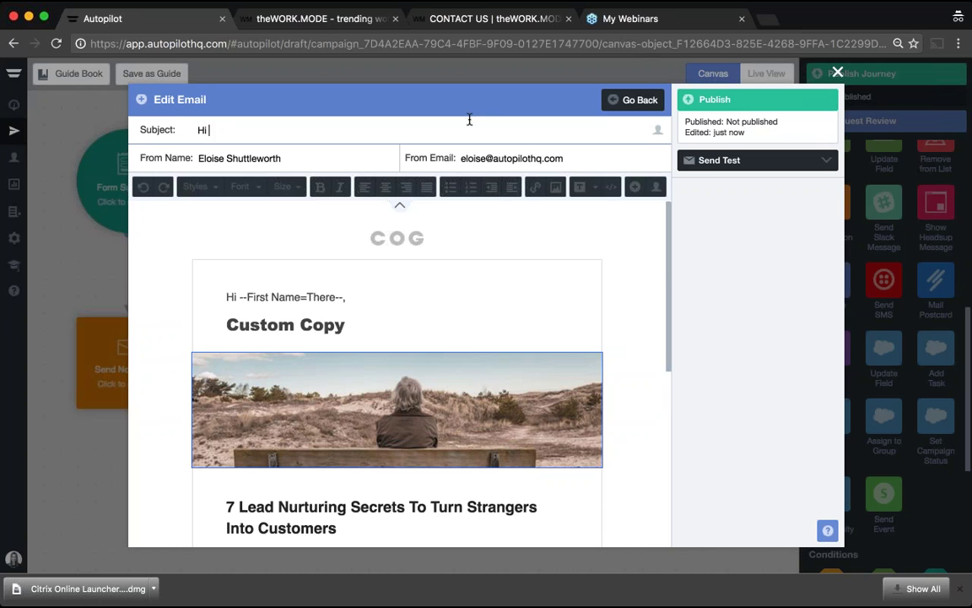
{"action": "left_click", "coordinate": [657, 130]}
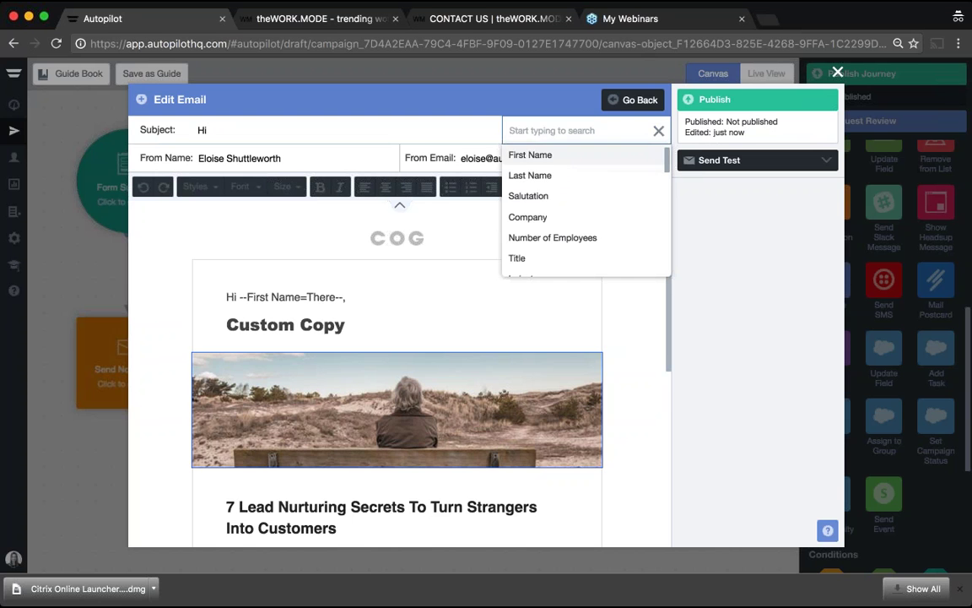
{"action": "key", "text": "Return"}
{"action": "type", "text": ": here is your "}
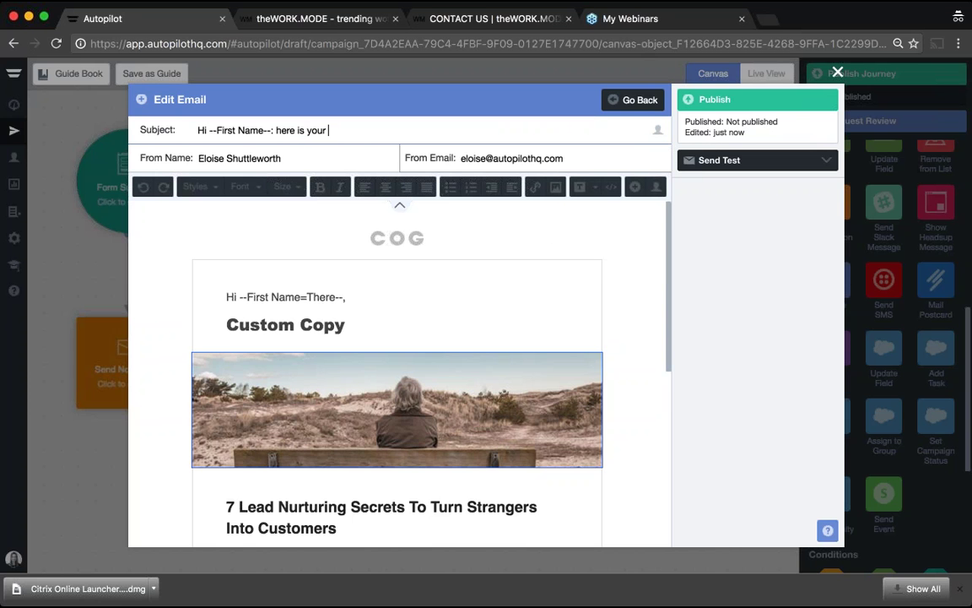
{"action": "type", "text": "newsletter!"}
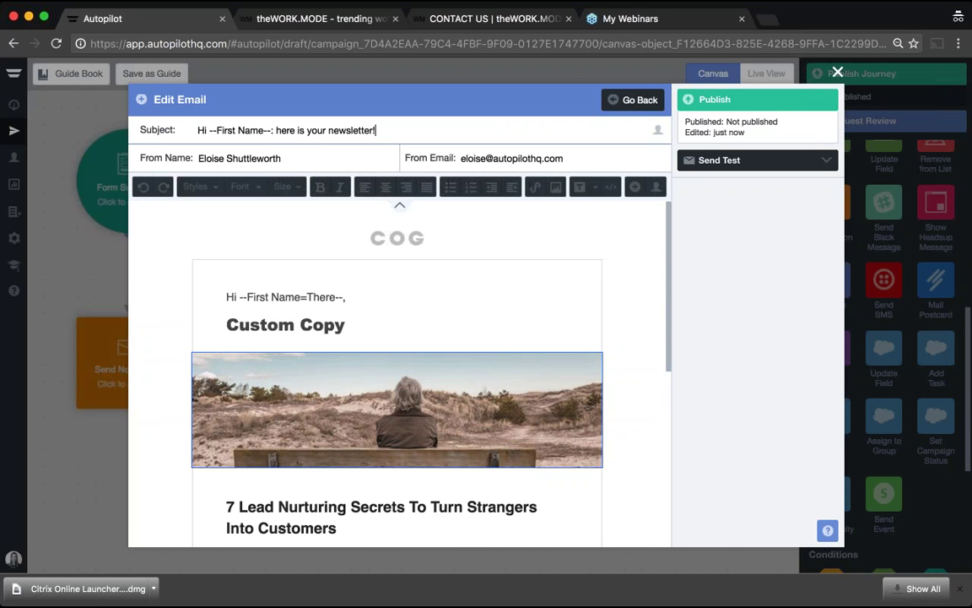
Step: Show the options for sending a test email, and publish the finished email
{"action": "left_click", "coordinate": [816, 160]}
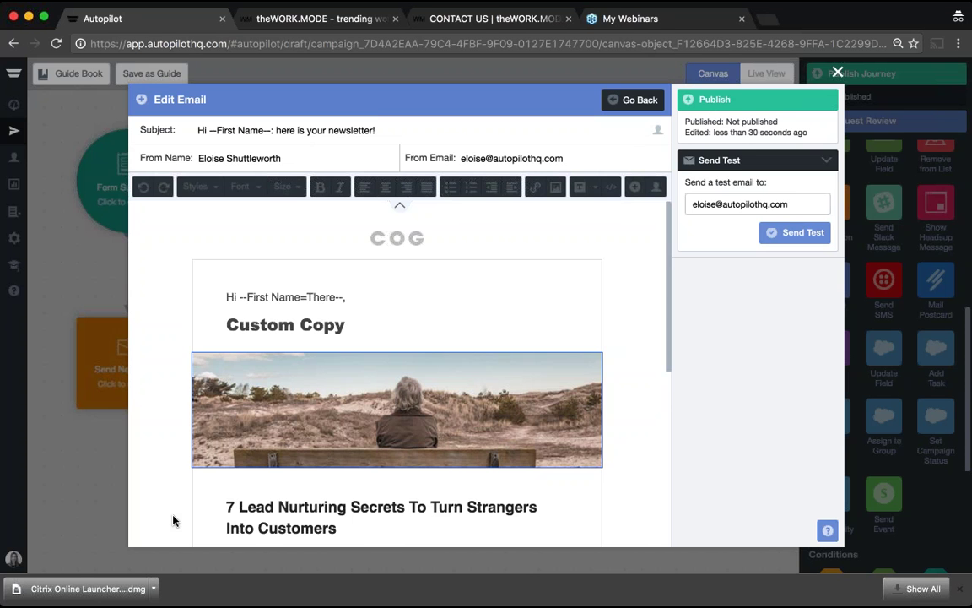
{"action": "left_click", "coordinate": [701, 100]}
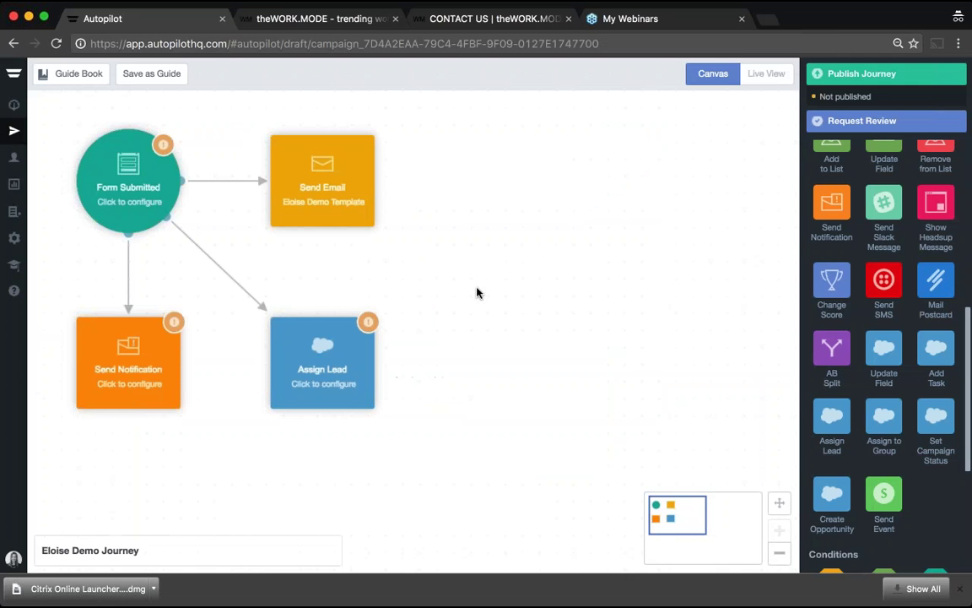
Step: Reopen the email used in the journey's Send Email action, append "!!" to its template name, and republish it
{"action": "mouse_move", "coordinate": [251, 289]}
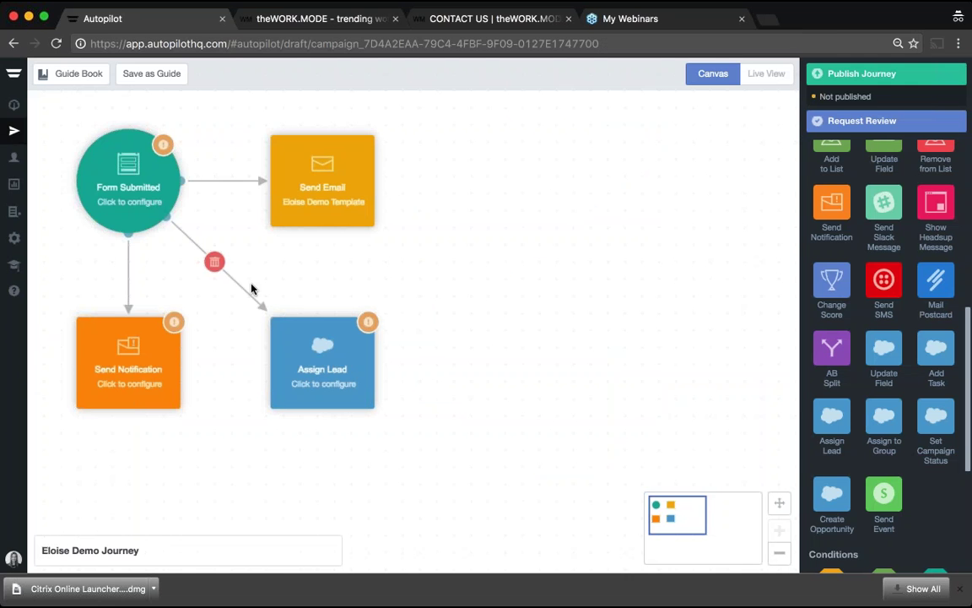
{"action": "left_click", "coordinate": [317, 189]}
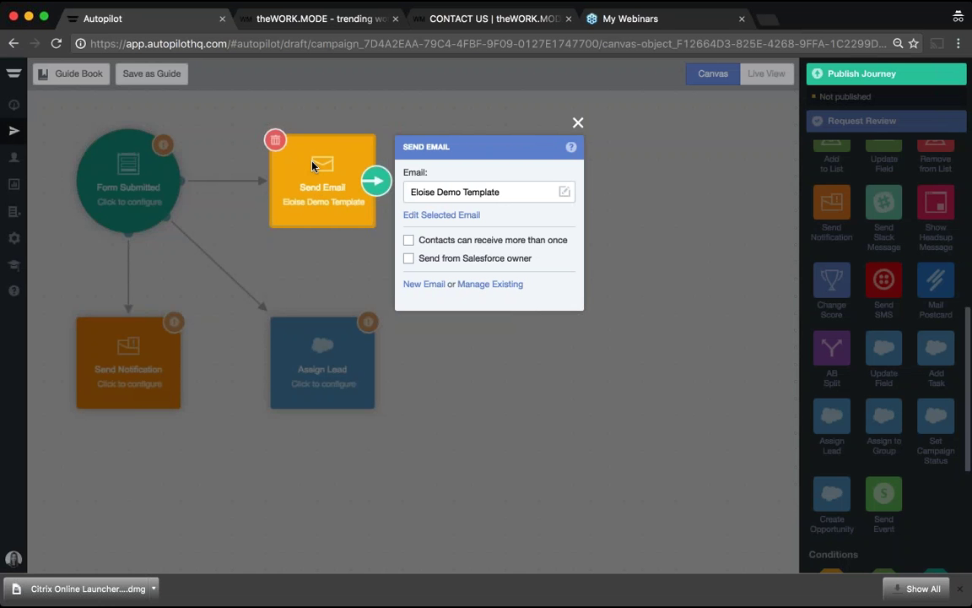
{"action": "left_click", "coordinate": [432, 215]}
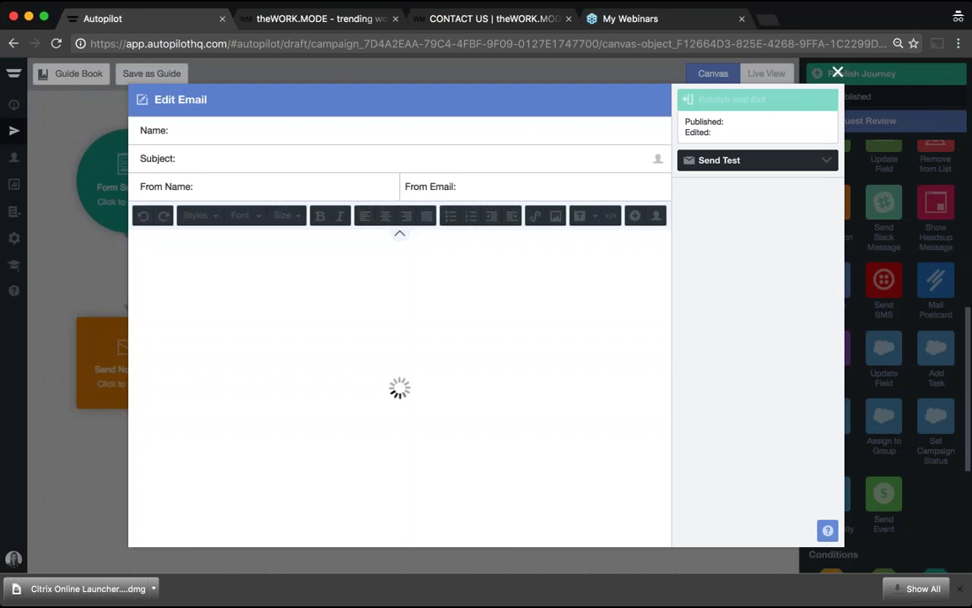
{"action": "scroll", "coordinate": [396, 380], "scroll_direction": "down", "scroll_amount": 5}
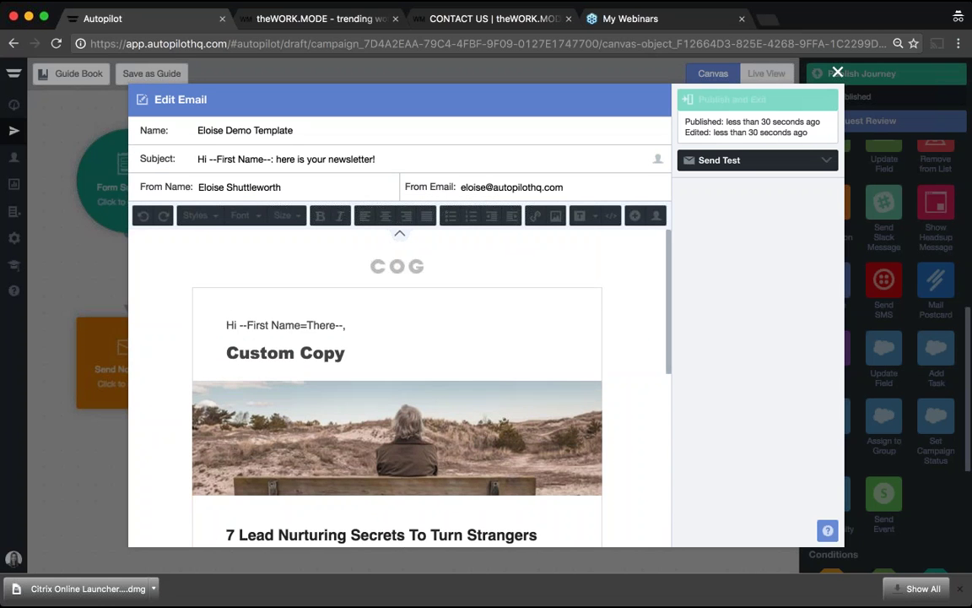
{"action": "left_click", "coordinate": [303, 128]}
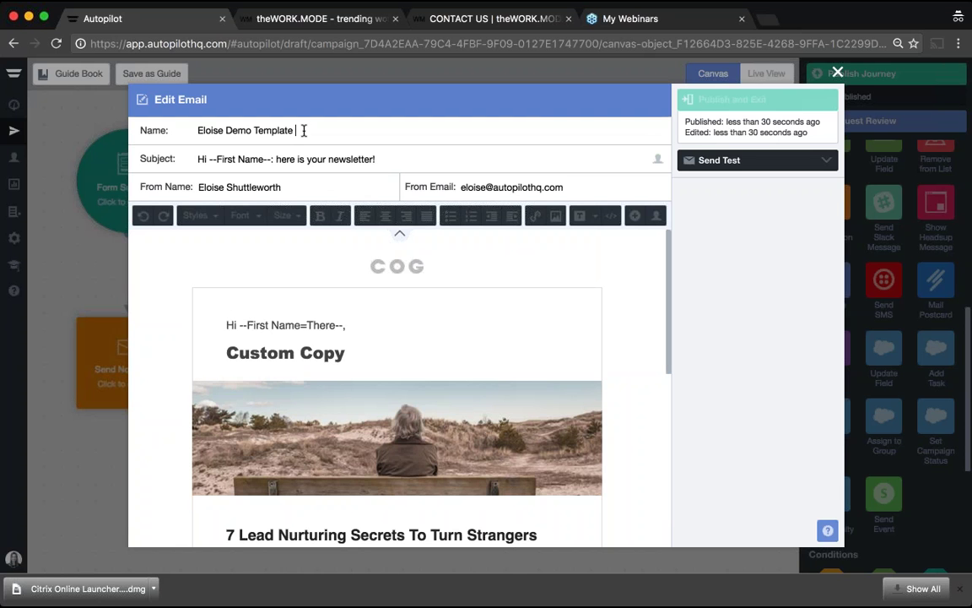
{"action": "type", "text": "!!"}
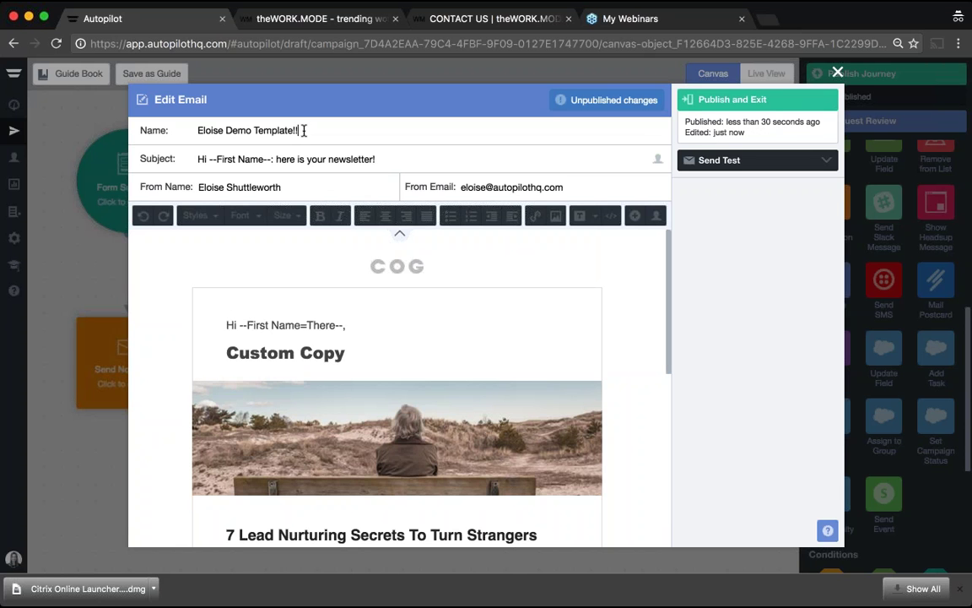
{"action": "left_click", "coordinate": [711, 99]}
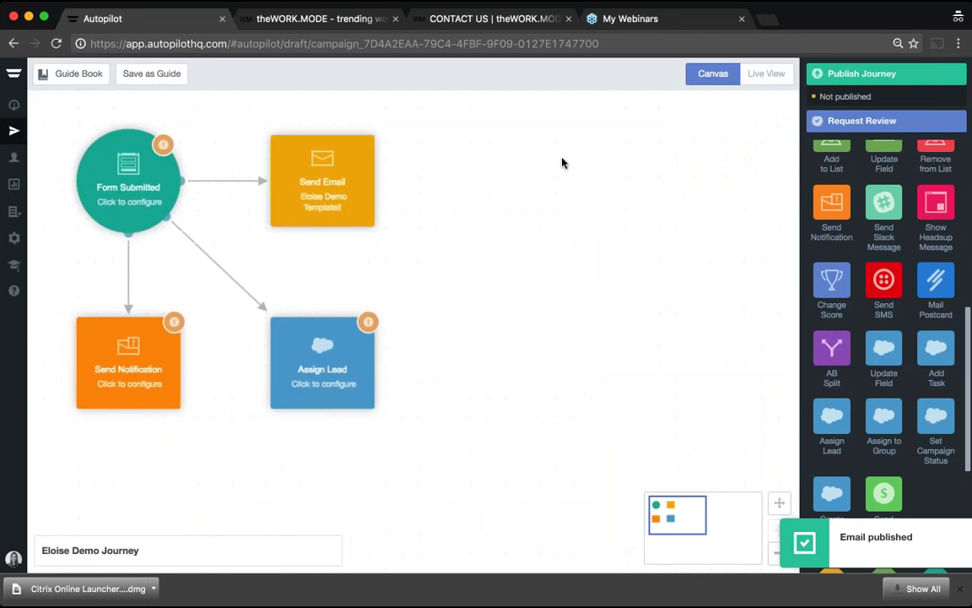